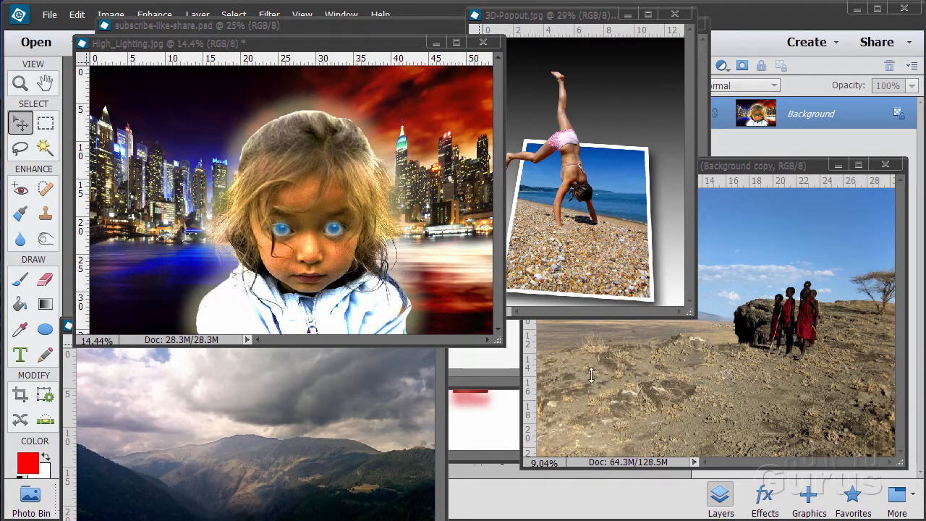
- Minimize the High_Lighting.jpg, 3D-Popout.jpg, local-children-in-tanzania.psd and mountains01.psd image windows
left_click(434, 42)
left_click(627, 13)
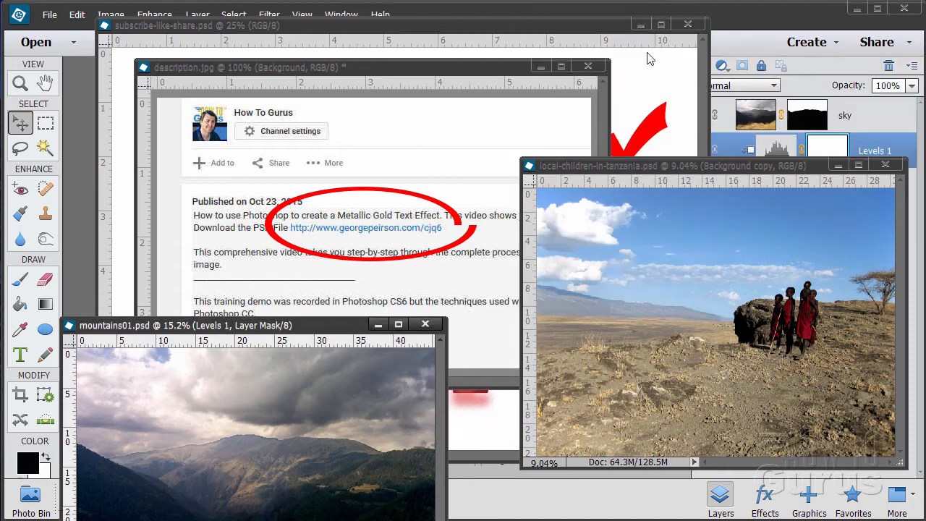
left_click(837, 165)
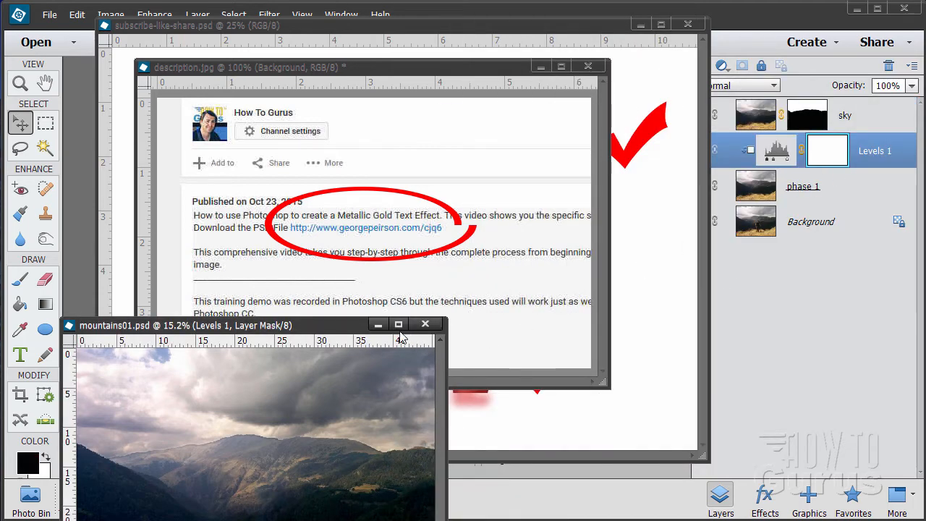
left_click(377, 324)
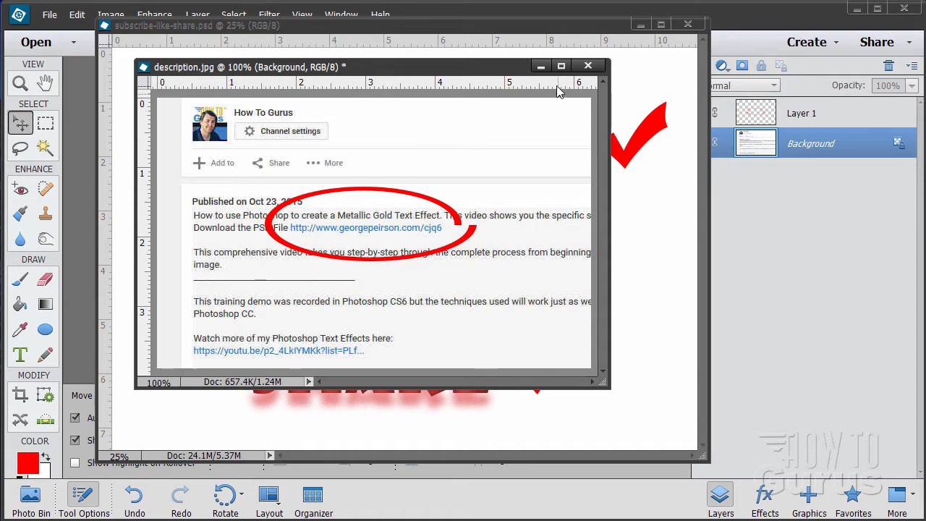
left_click(568, 27)
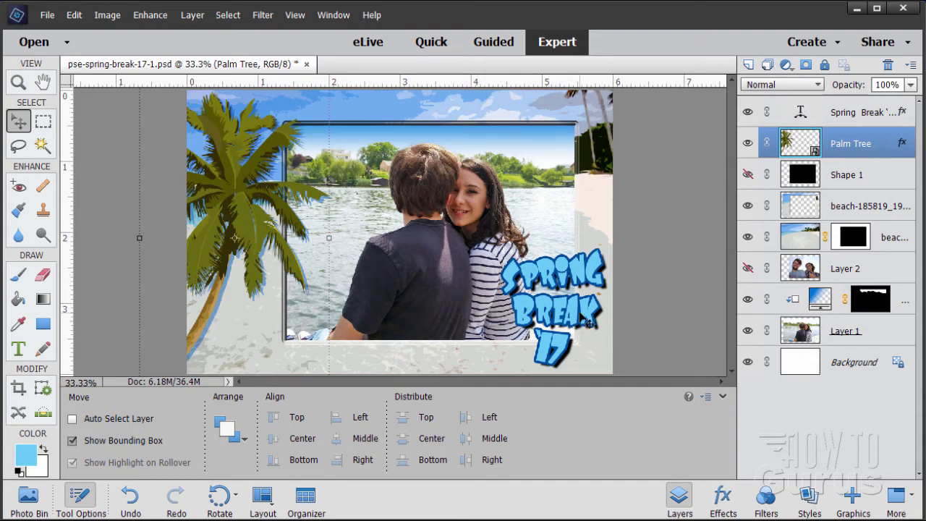
- Toggle the visibility of Layer 2 to compare the two couple photos inside the postcard frame, leaving it hidden
left_click(747, 269)
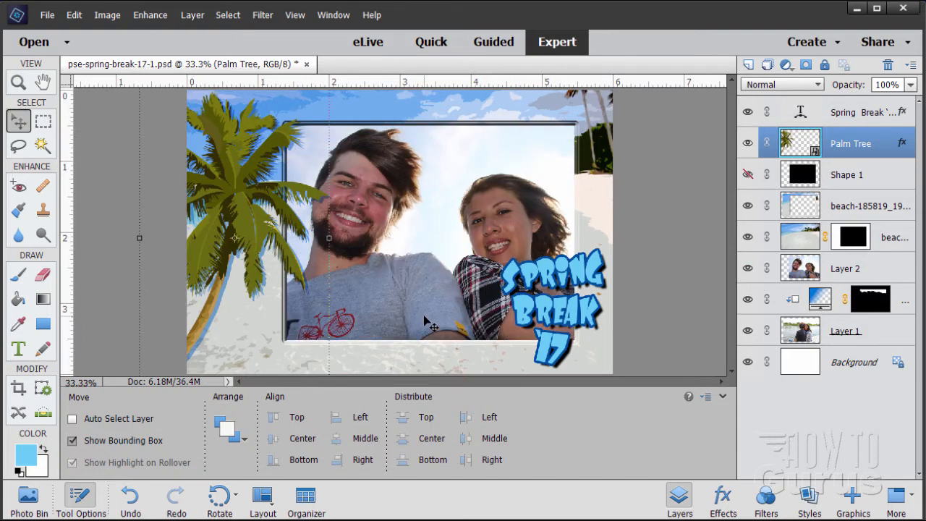
left_click(748, 269)
left_click(748, 269)
left_click(748, 270)
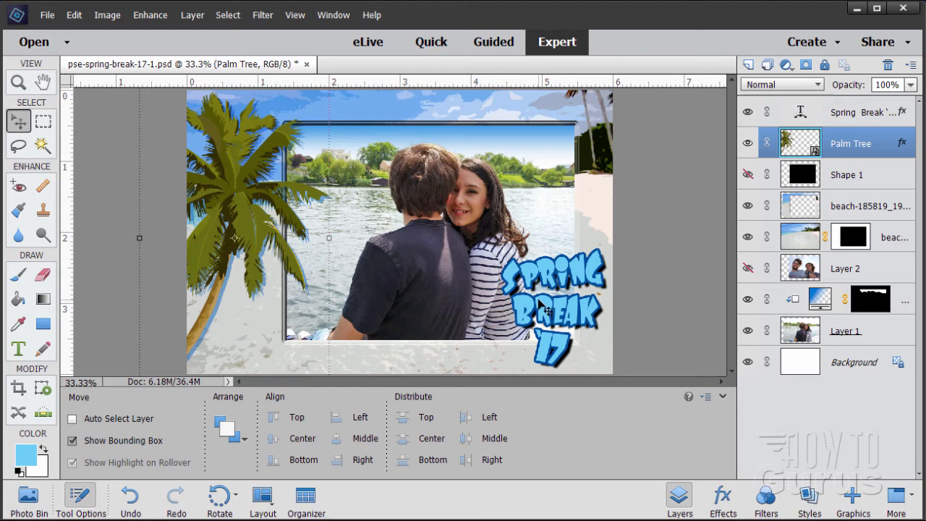
- Switch to the browser to view the Laff Riot NF page and FAQ on dafont.com, and check the Type tool's font settings in Photoshop Elements
key("alt+Tab")
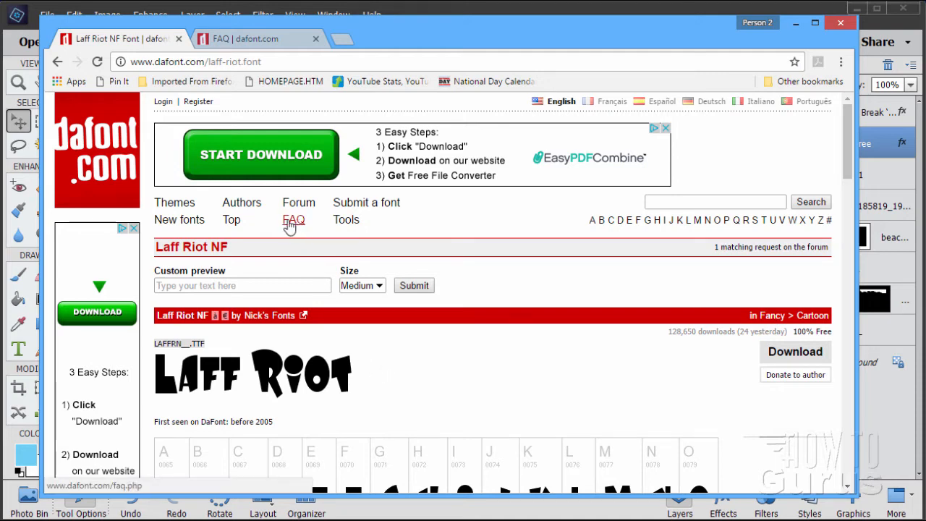
left_click(255, 42)
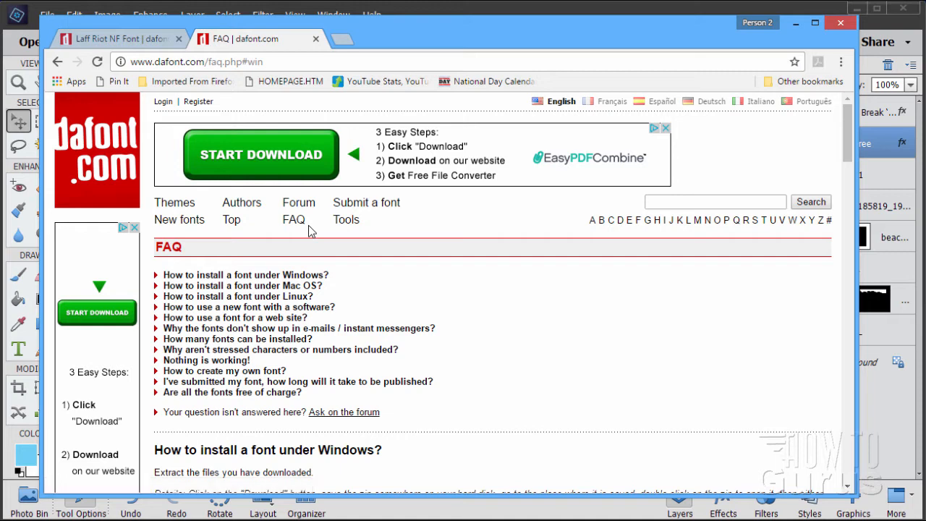
left_click(701, 8)
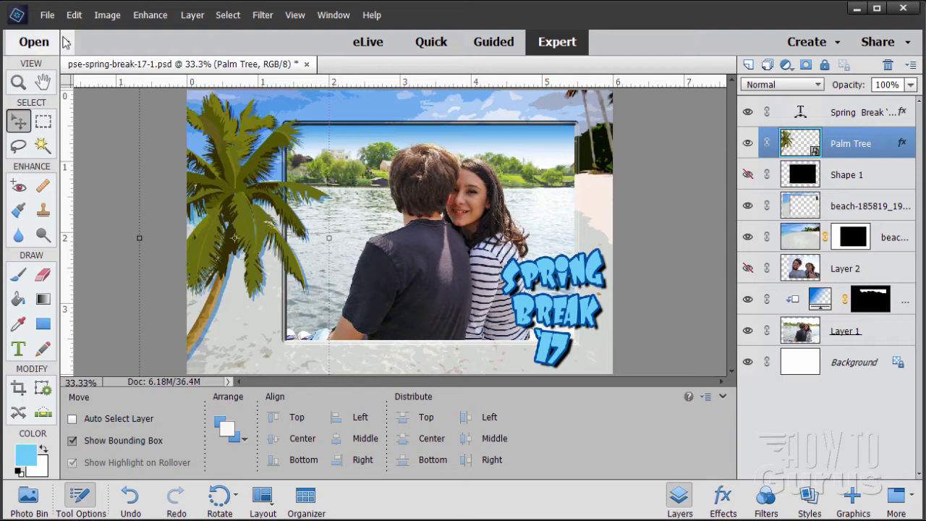
left_click(19, 349)
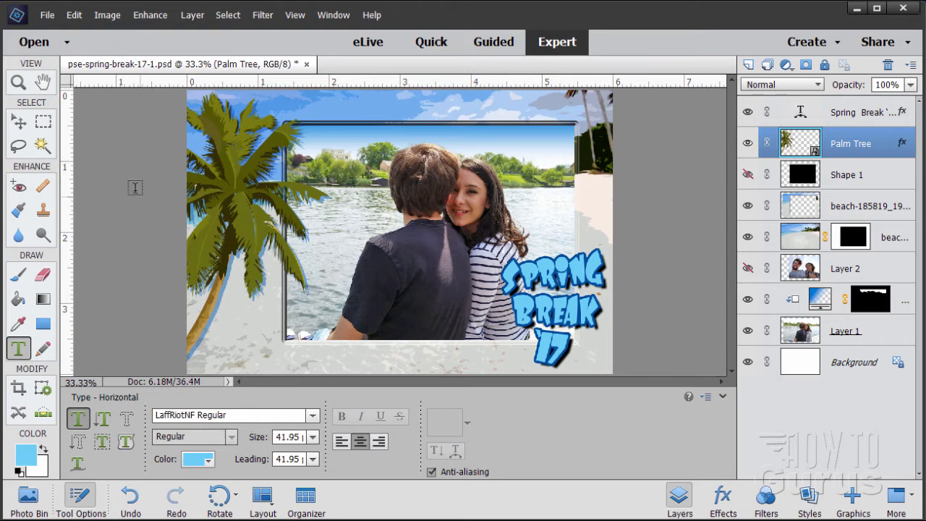
left_click(22, 121)
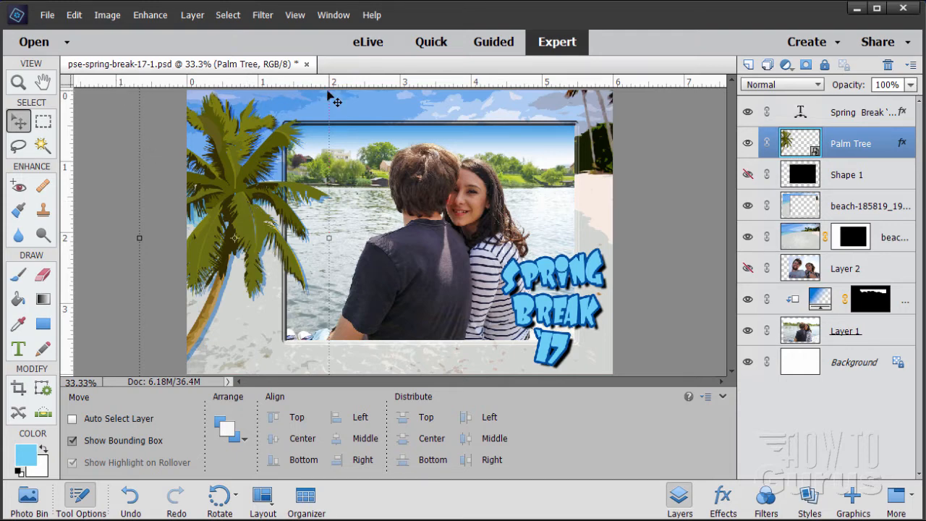
- Close the spring break postcard document, saving its changes
left_click(306, 64)
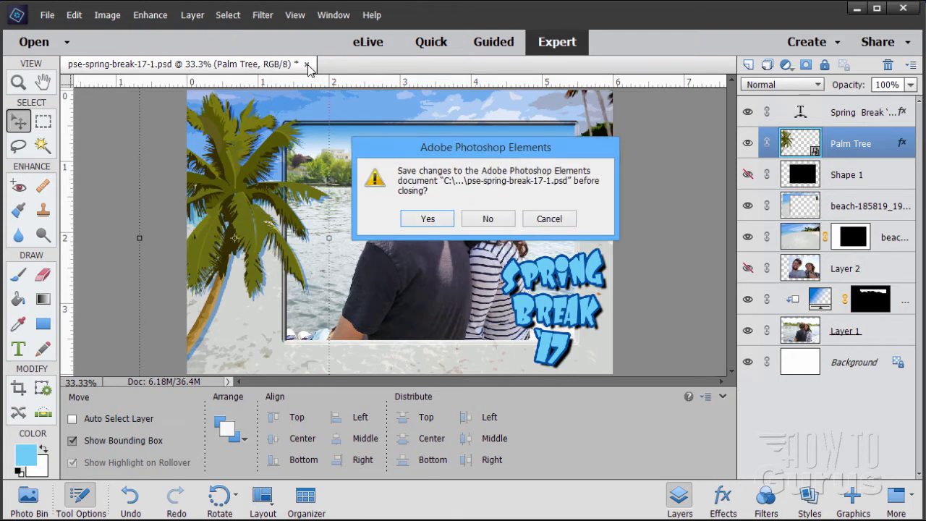
left_click(438, 219)
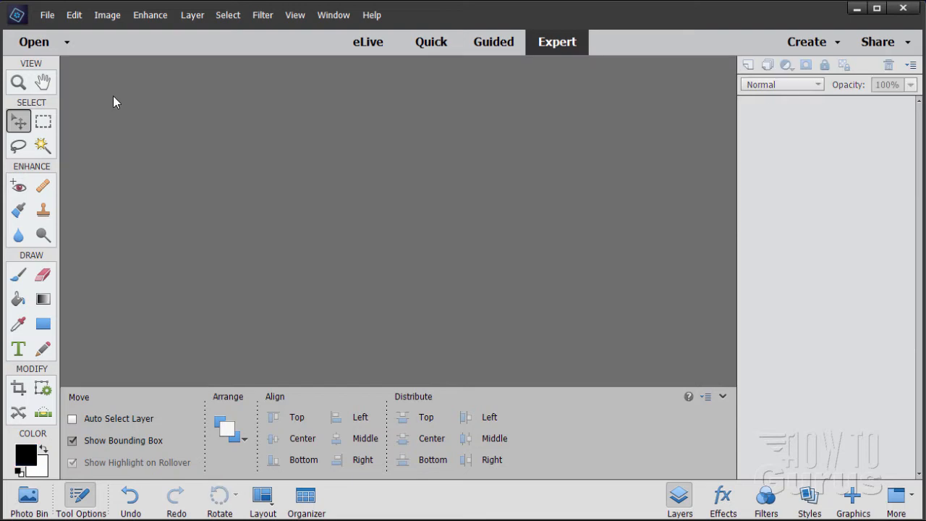
- Create a blank 6 x 4 inch file at 300 pixels/inch in RGB Color with a white background
left_click(46, 14)
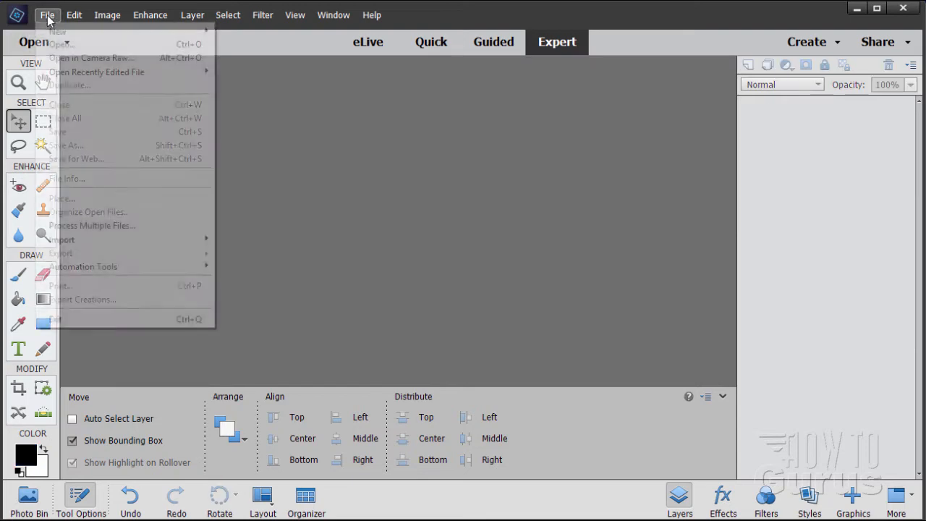
mouse_move(61, 36)
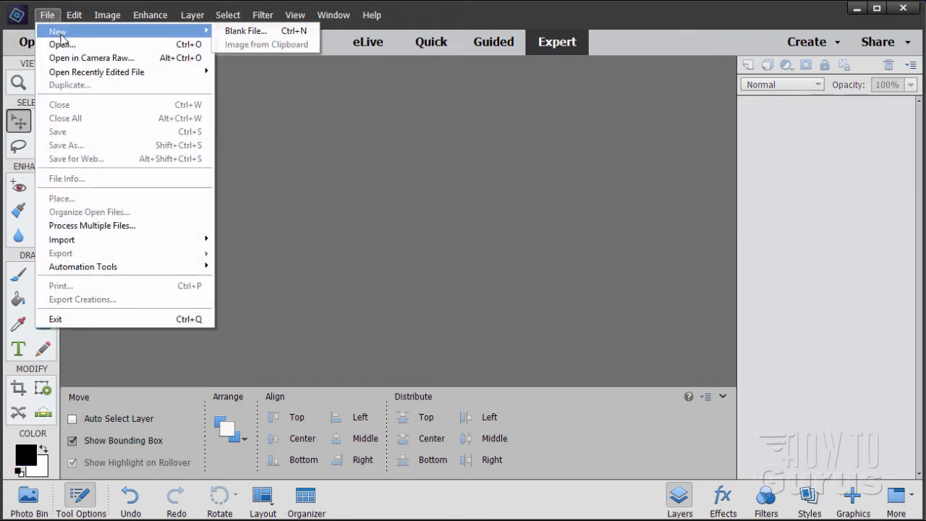
left_click(245, 32)
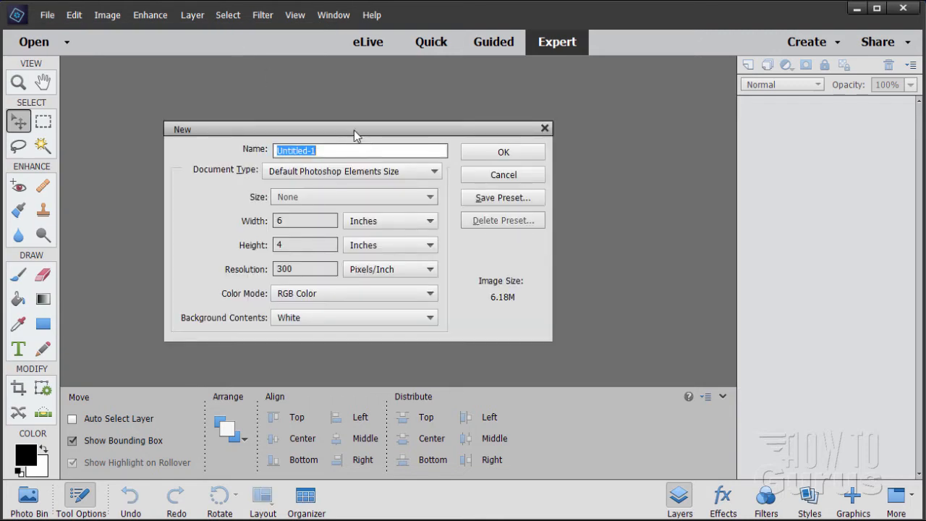
left_click_drag(354, 134, 363, 126)
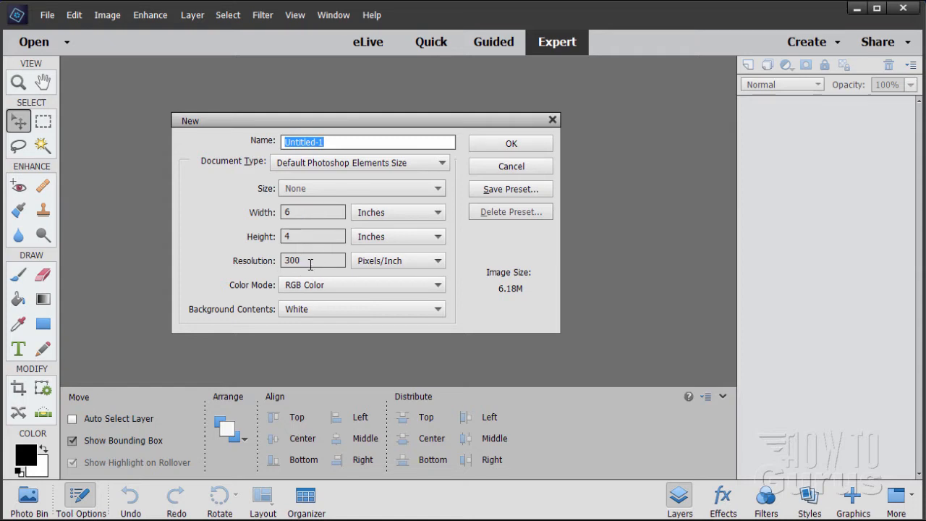
left_click(493, 150)
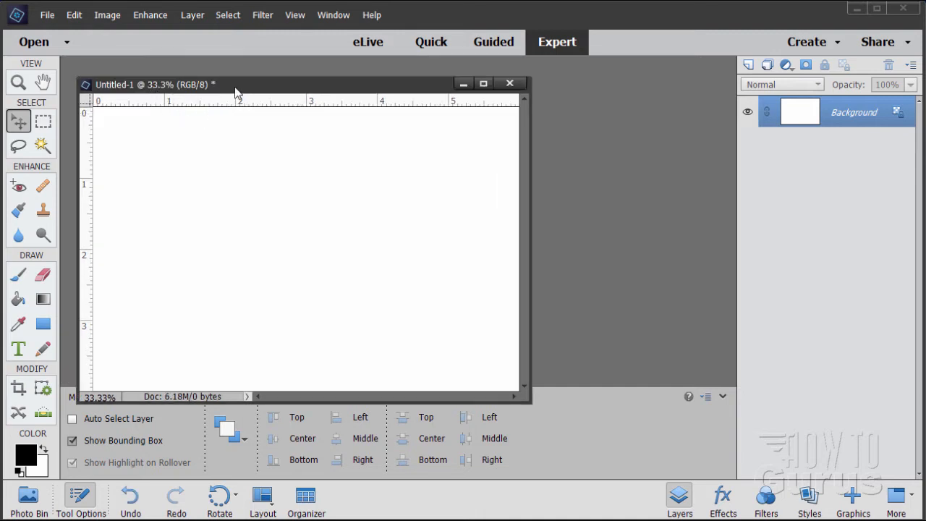
- Dock the blank document's window into the workspace, float it, and dock it again
left_click_drag(235, 91, 293, 64)
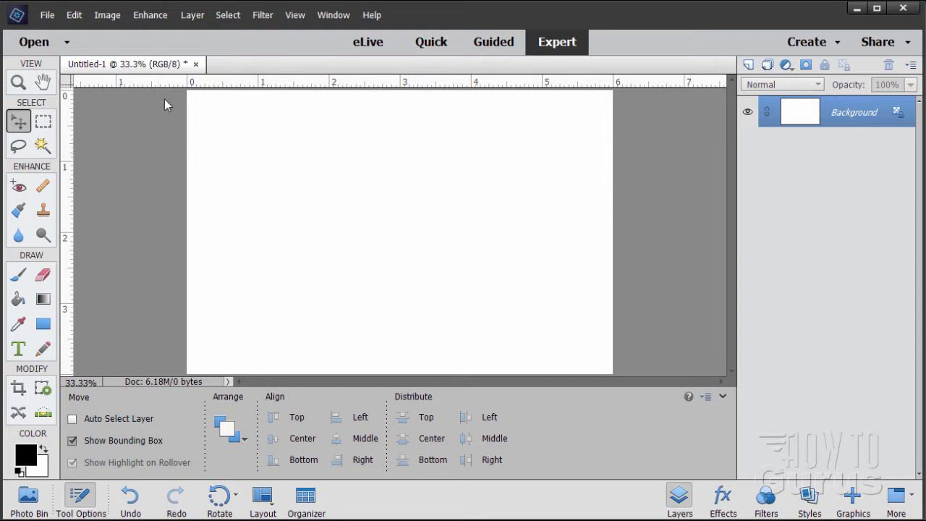
left_click_drag(105, 70, 154, 148)
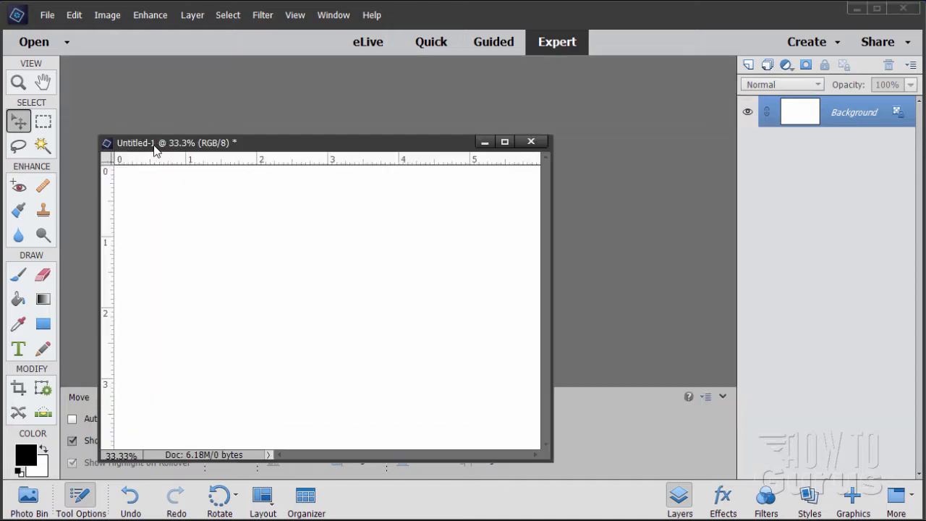
left_click_drag(243, 148, 262, 63)
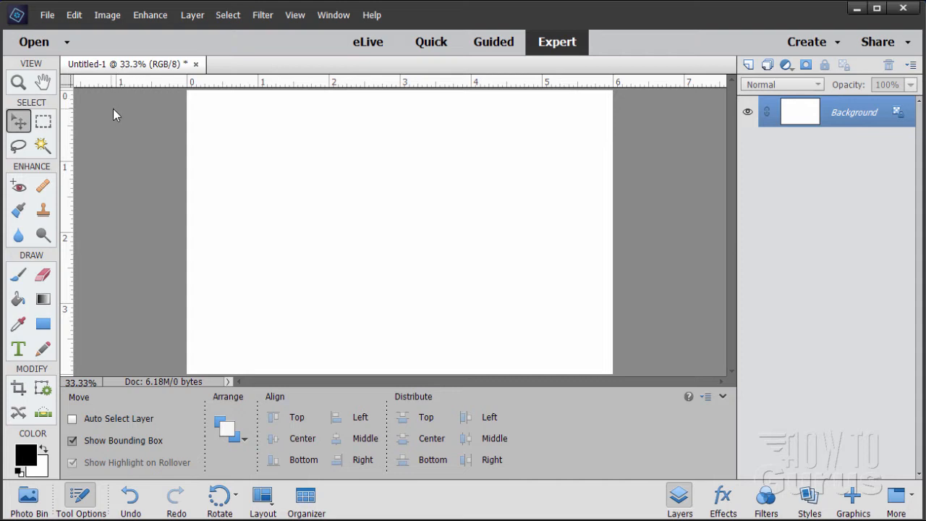
- Review the floating document and window docking options in the General preferences, and return to the Move tool
left_click(75, 15)
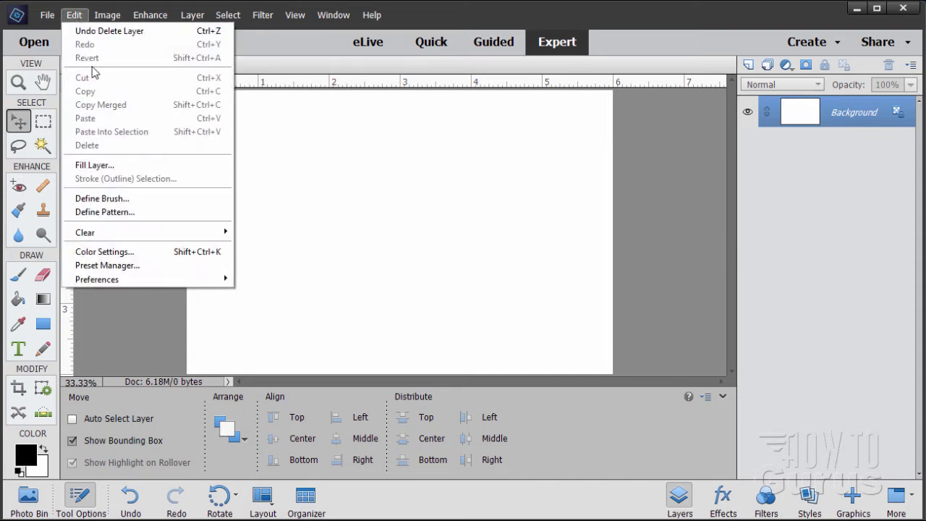
mouse_move(118, 280)
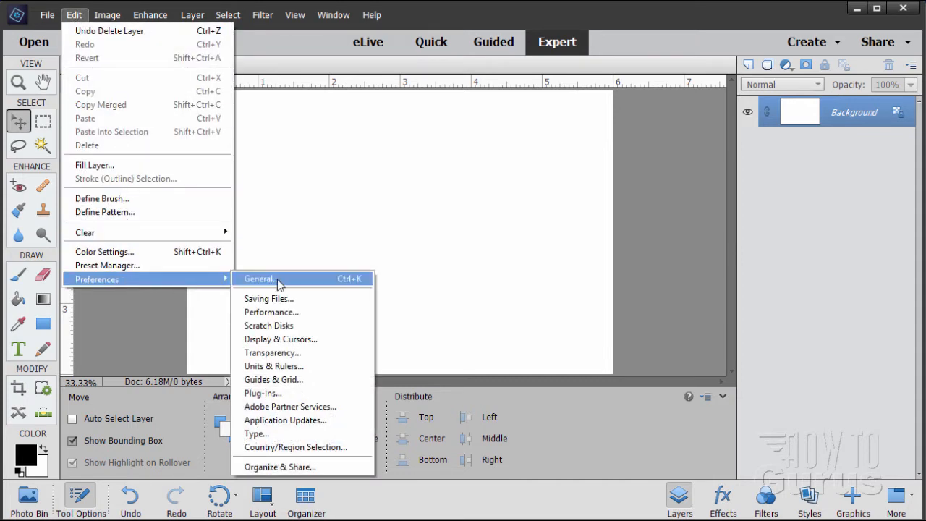
left_click(278, 279)
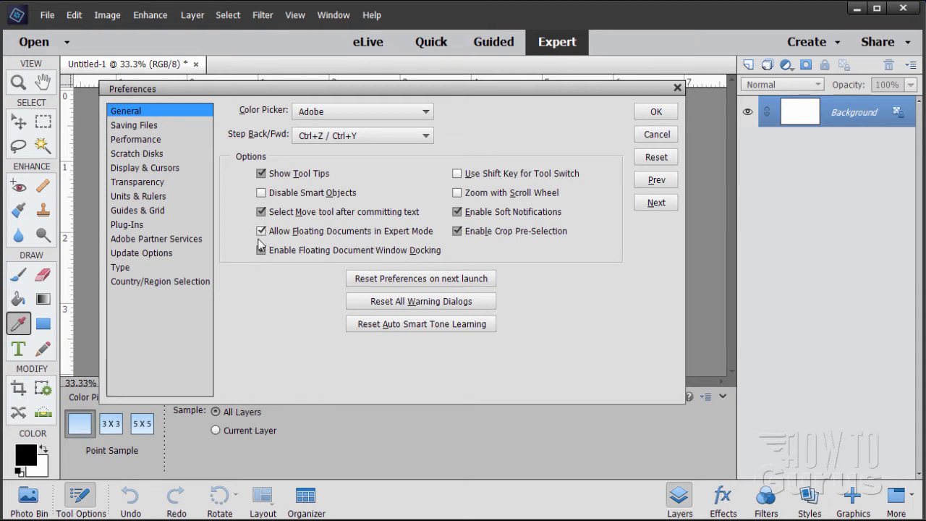
left_click(656, 113)
key("v")
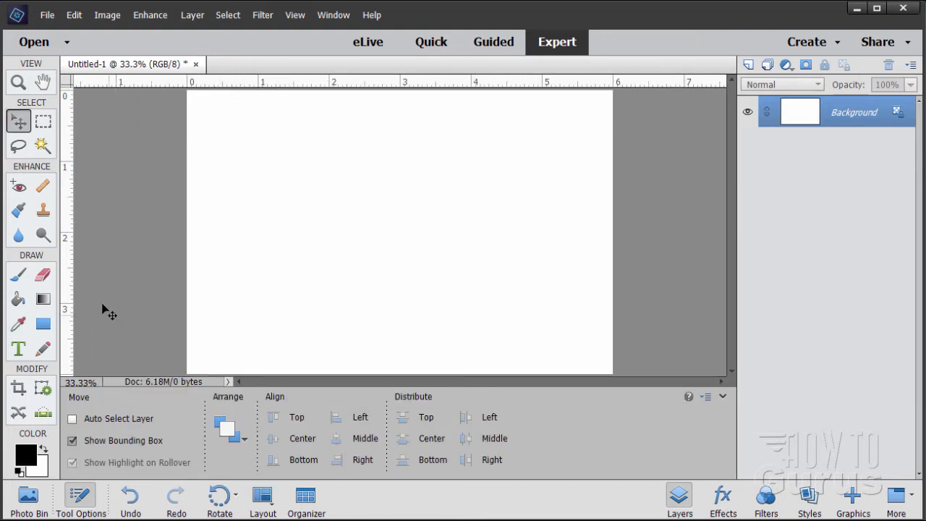
- Open lake-543307_1920.jpg from the open files, copy its image into the blank document as a new layer, and close the lake file
left_click(30, 496)
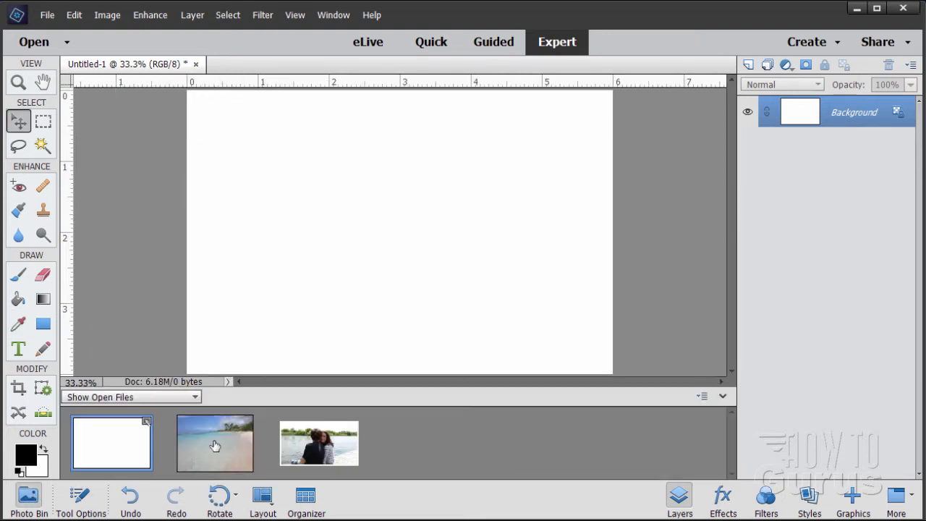
double_click(319, 453)
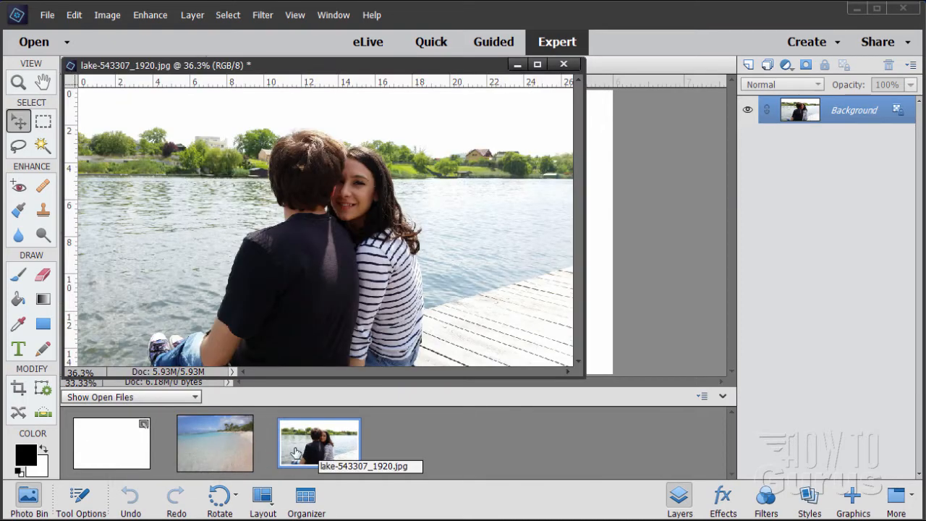
left_click_drag(448, 71, 616, 192)
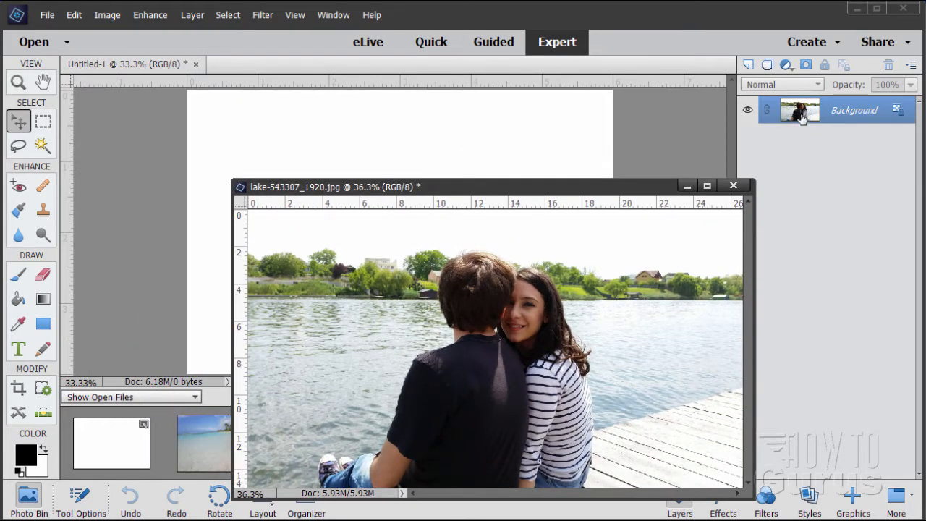
left_click_drag(801, 118, 420, 133)
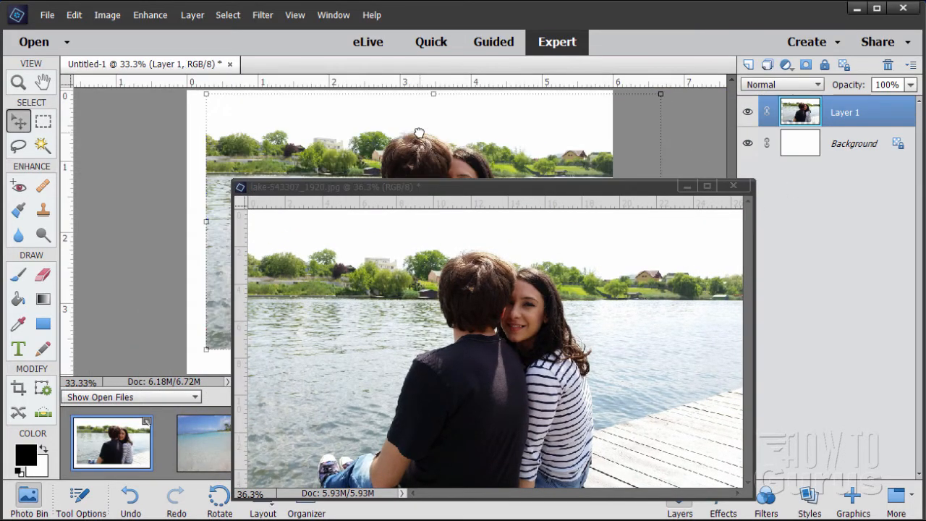
left_click(733, 185)
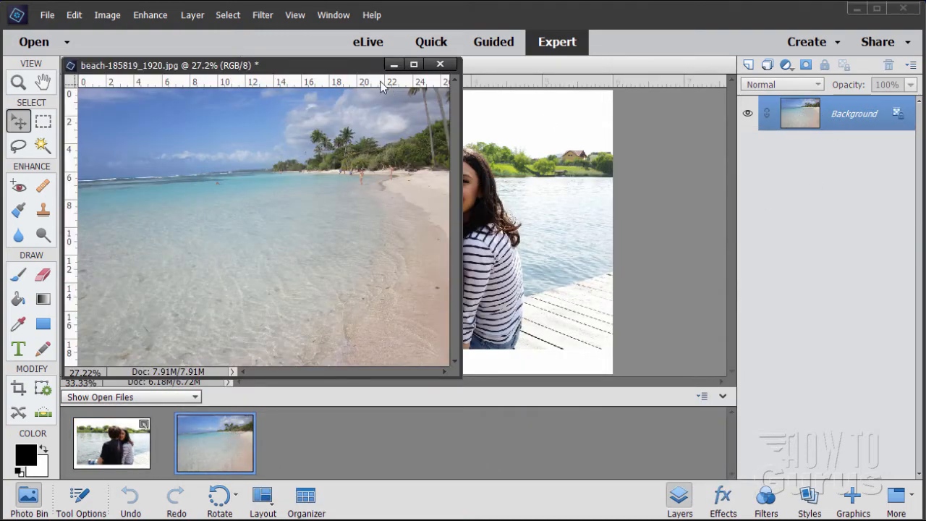
- Copy the image from beach-185819_1920.jpg into the postcard document as a layer above the lake photo, and close the beach file
left_click_drag(329, 65, 605, 216)
left_click_drag(544, 225, 481, 150)
left_click_drag(794, 121, 456, 109)
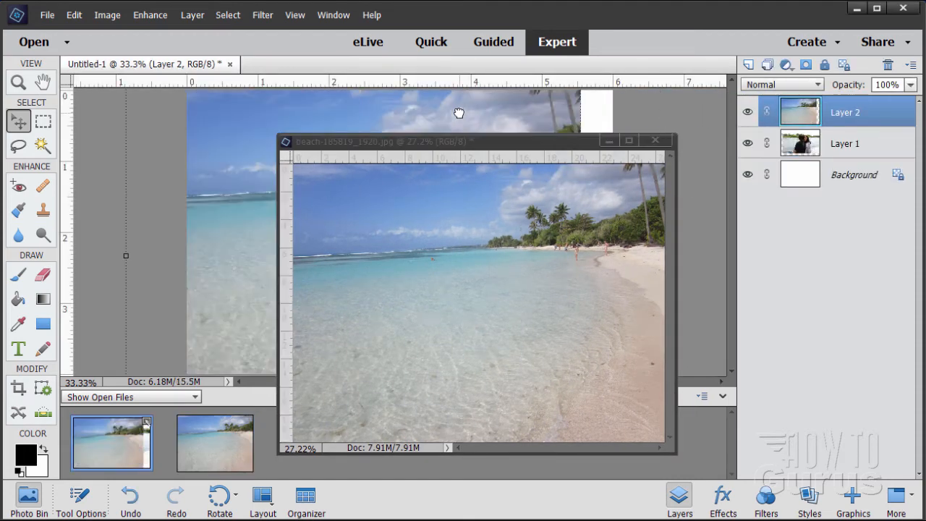
left_click(650, 139)
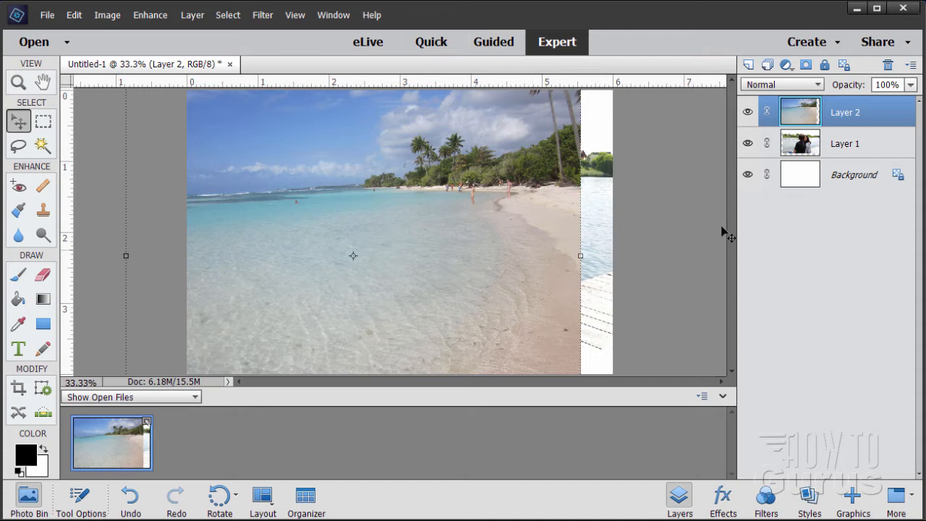
- Hide Layer 1 and move the beach photo so its upper-left corner aligns with the canvas's upper-left corner
left_click(748, 144)
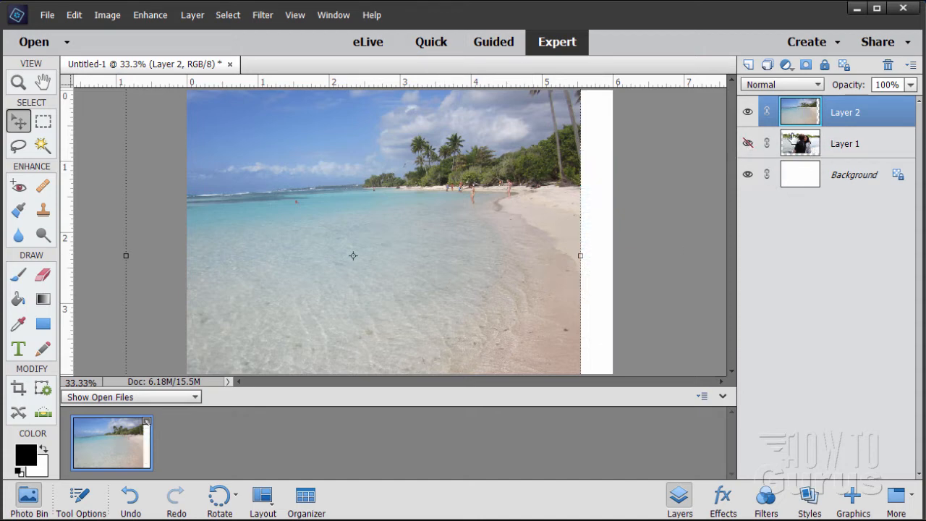
left_click_drag(347, 232, 414, 228)
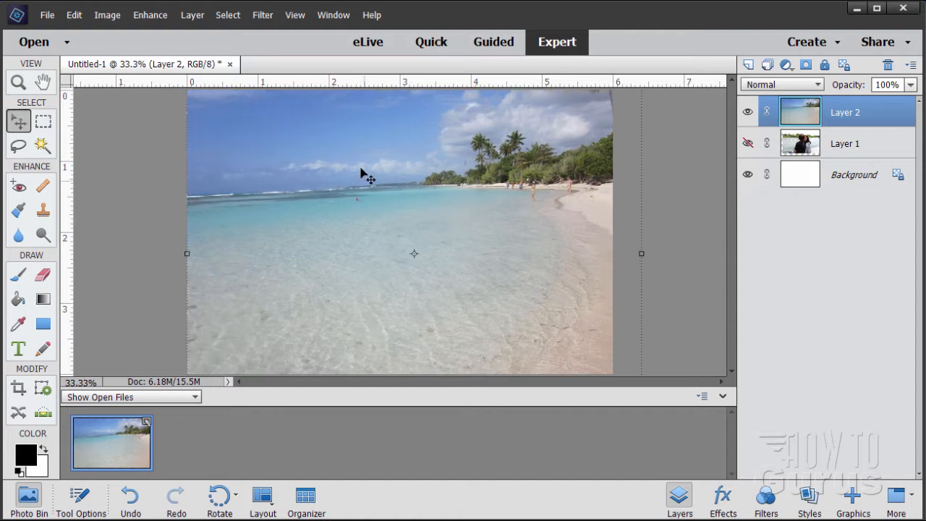
mouse_move(365, 176)
left_mouse_down()
mouse_move(376, 215)
mouse_move(359, 196)
mouse_move(363, 183)
left_mouse_up()
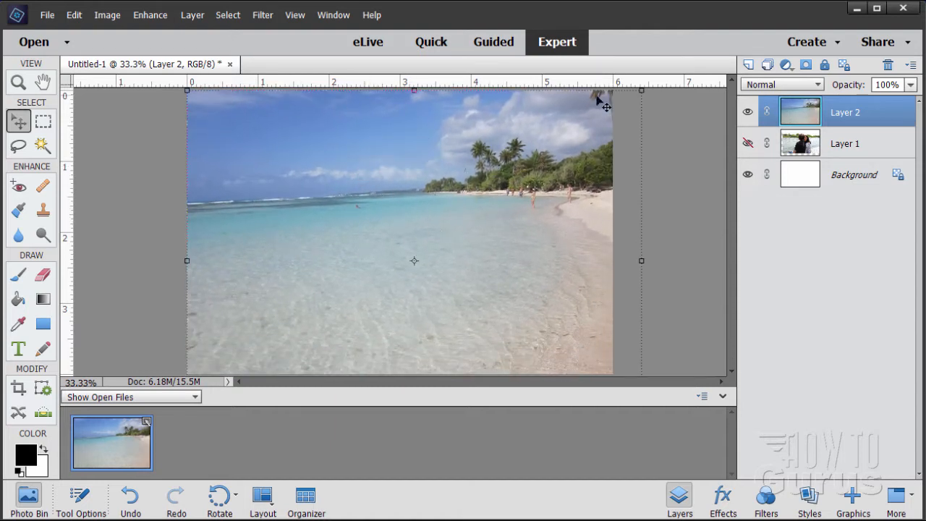
- Scale the beach photo proportionally to 94.50% so it spans the canvas width, keeping it aligned to the canvas's upper-left corner
left_click_drag(254, 182, 274, 196)
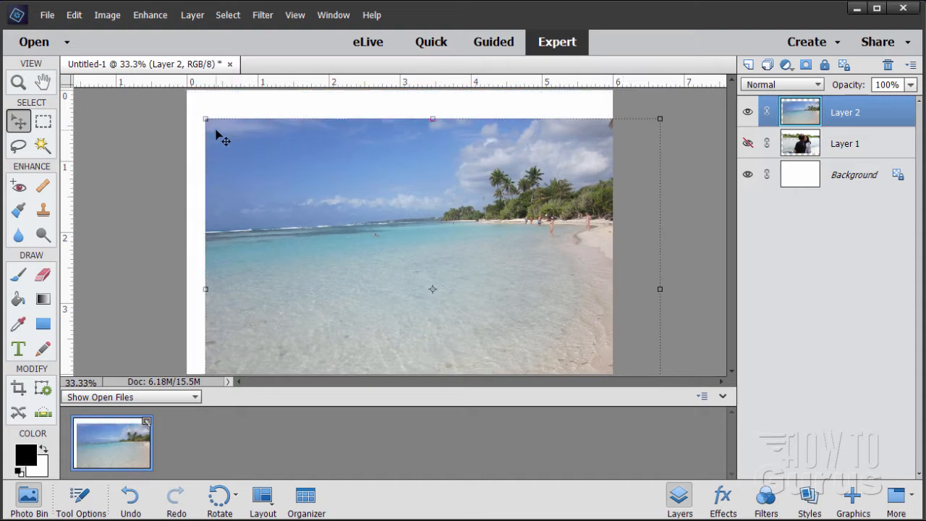
left_click_drag(206, 118, 290, 180)
left_click_drag(347, 237, 251, 174)
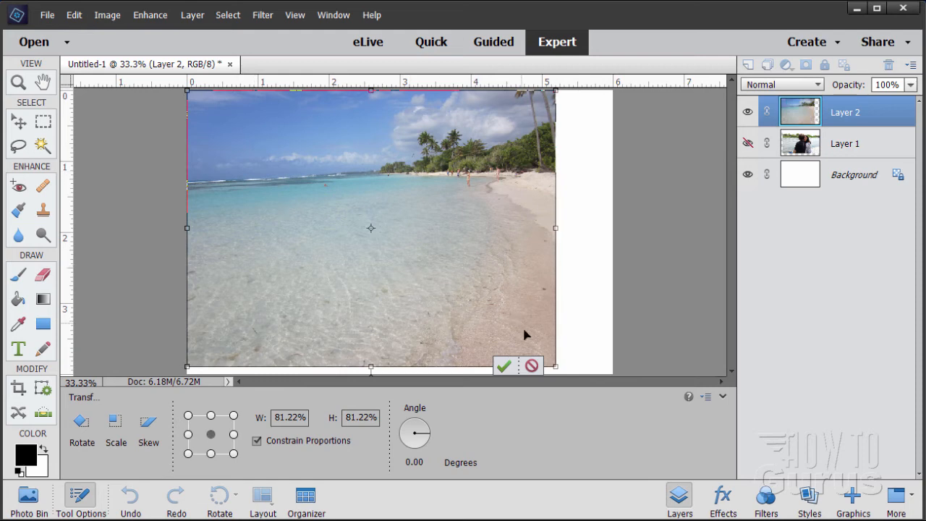
left_click_drag(559, 364, 618, 401)
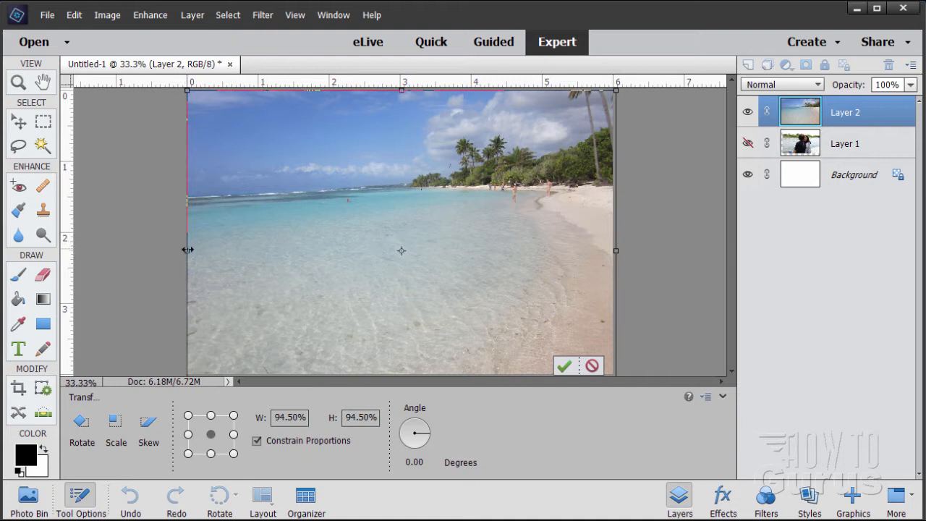
left_click_drag(187, 250, 188, 250)
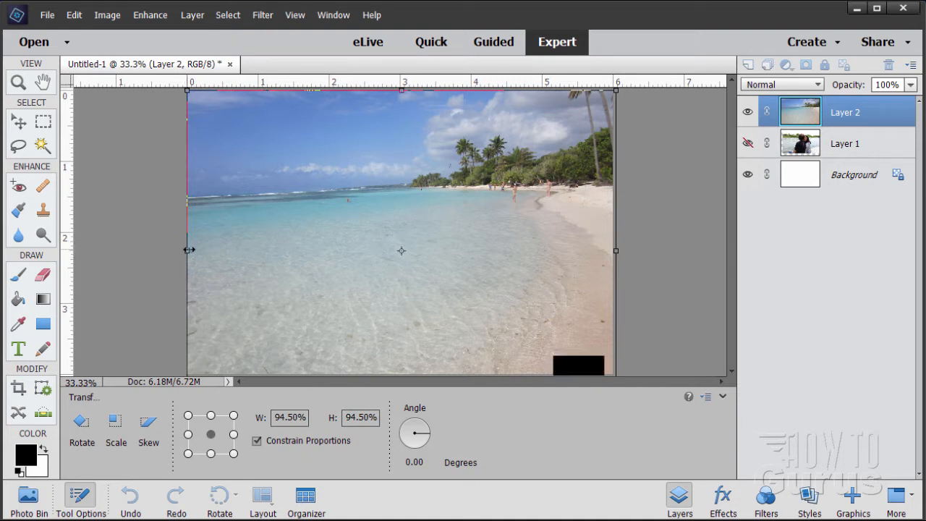
left_click(565, 366)
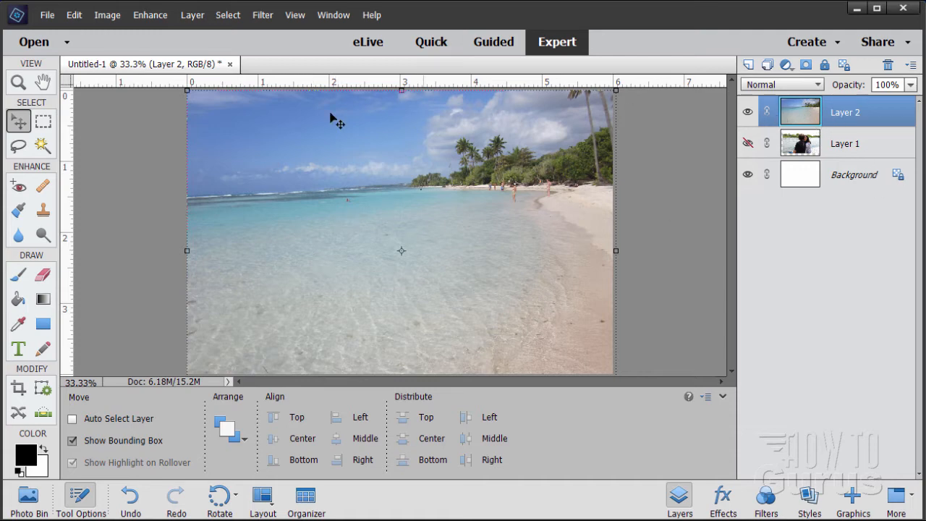
- Adjust the beach photo's Levels with RGB input values of 63 for shadows, 1.73 for midtones and 227 for highlights
left_click(150, 15)
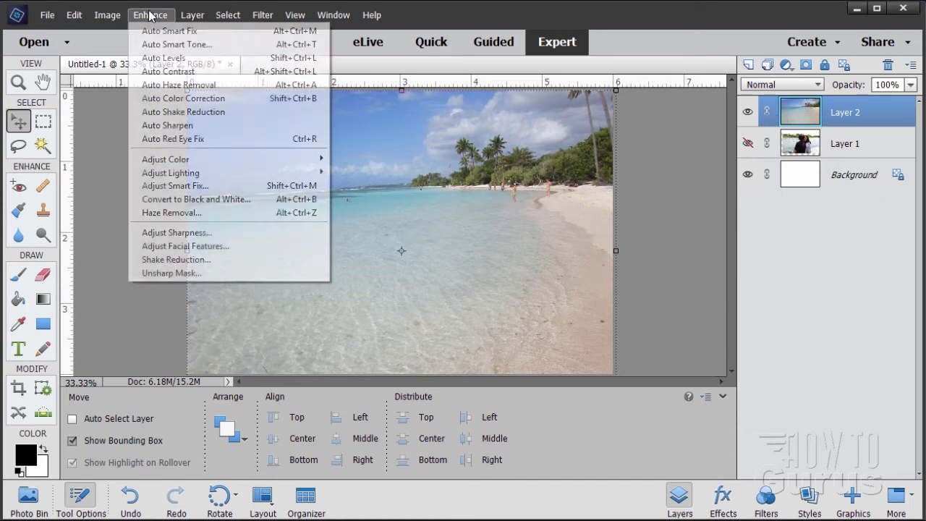
mouse_move(207, 175)
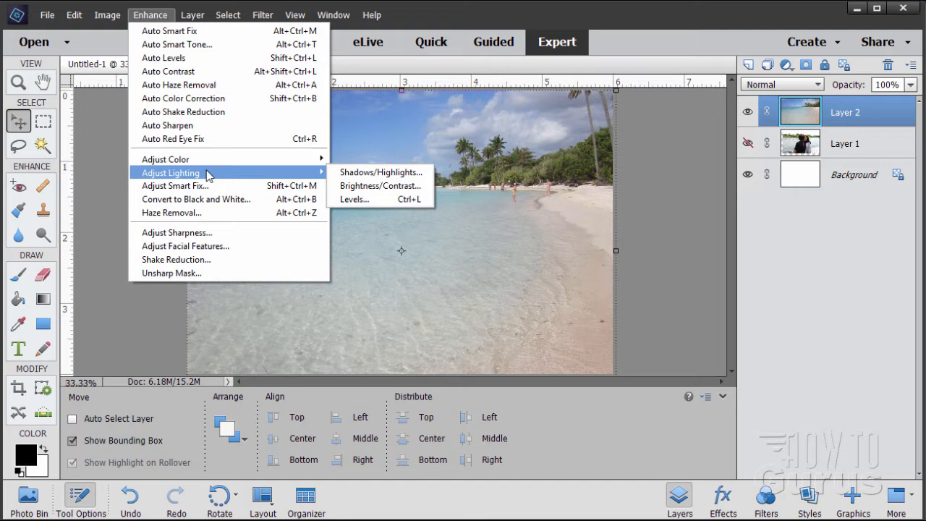
left_click(358, 199)
left_click_drag(643, 194, 502, 228)
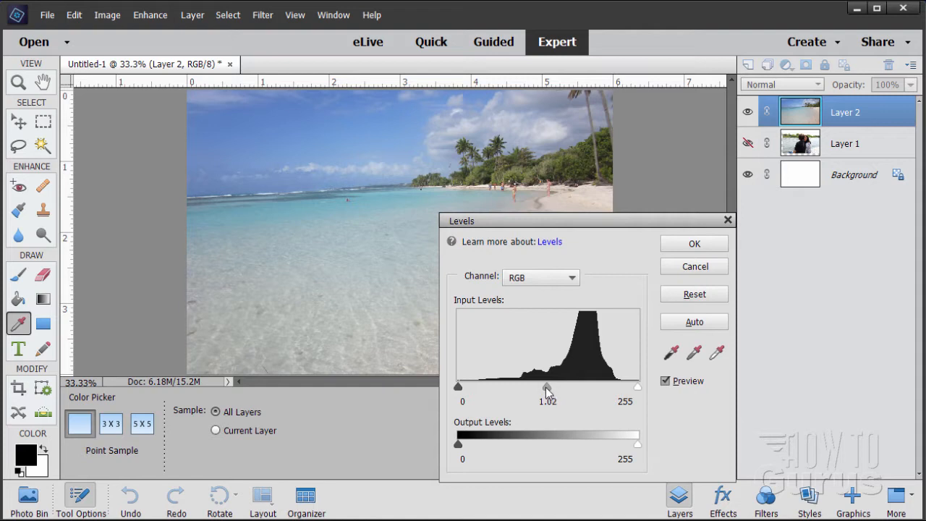
left_click_drag(547, 390, 525, 397)
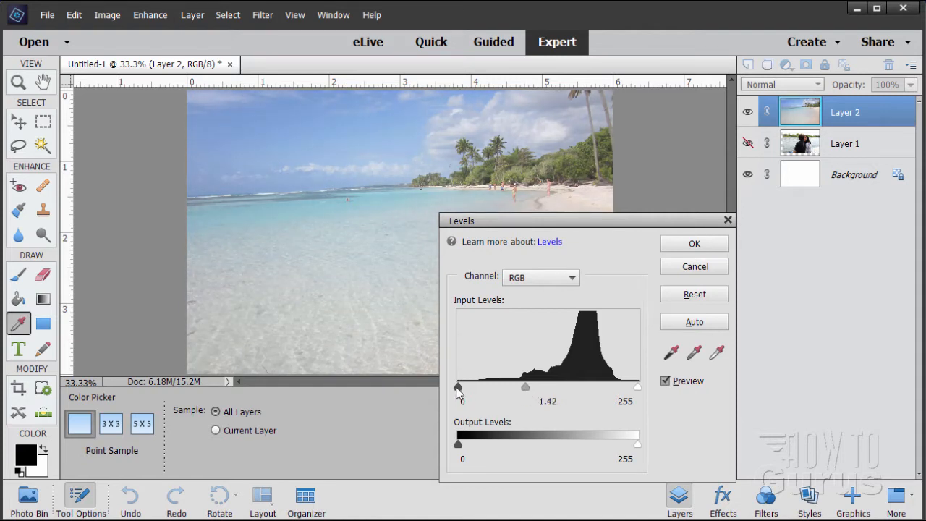
left_click_drag(457, 391, 500, 393)
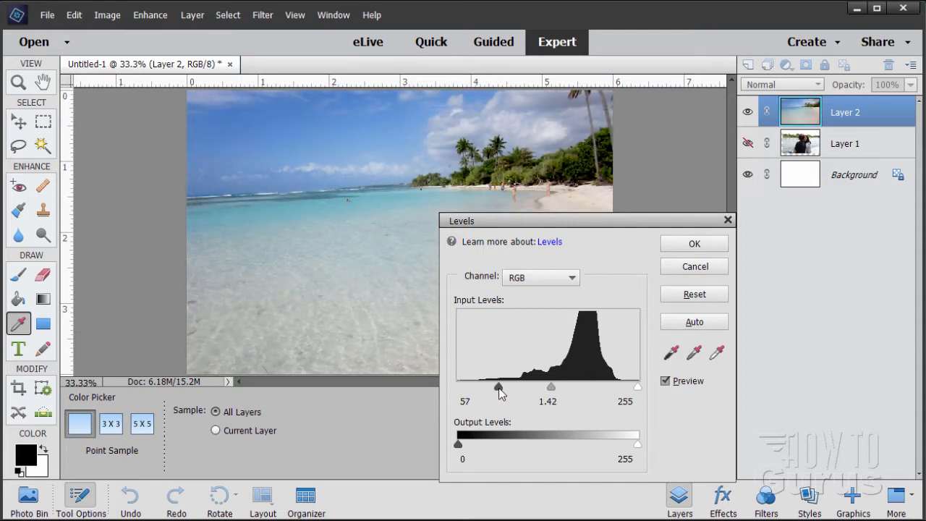
left_click_drag(639, 389, 620, 400)
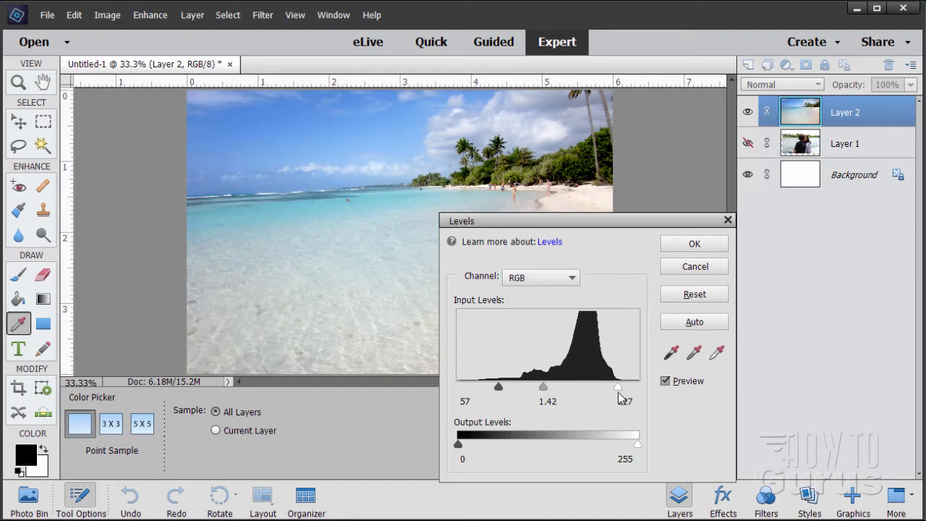
left_click_drag(542, 389, 502, 388)
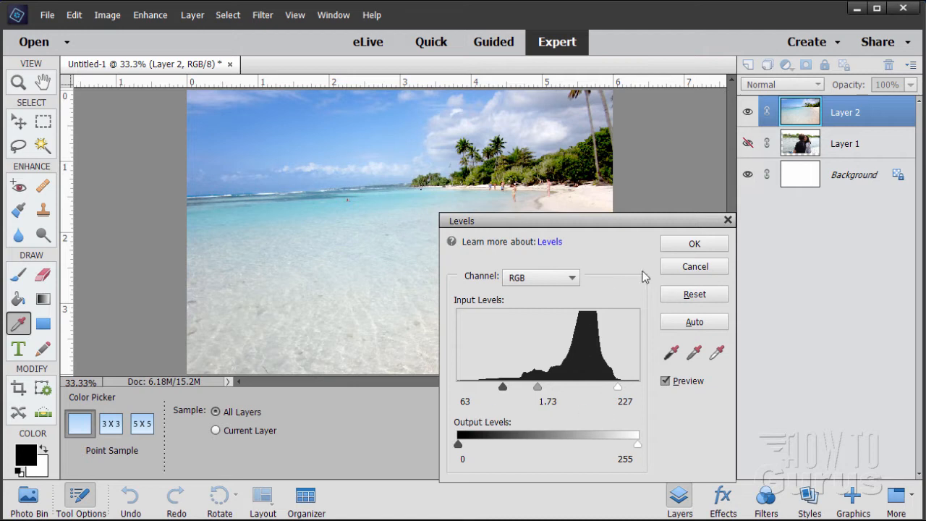
left_click(693, 243)
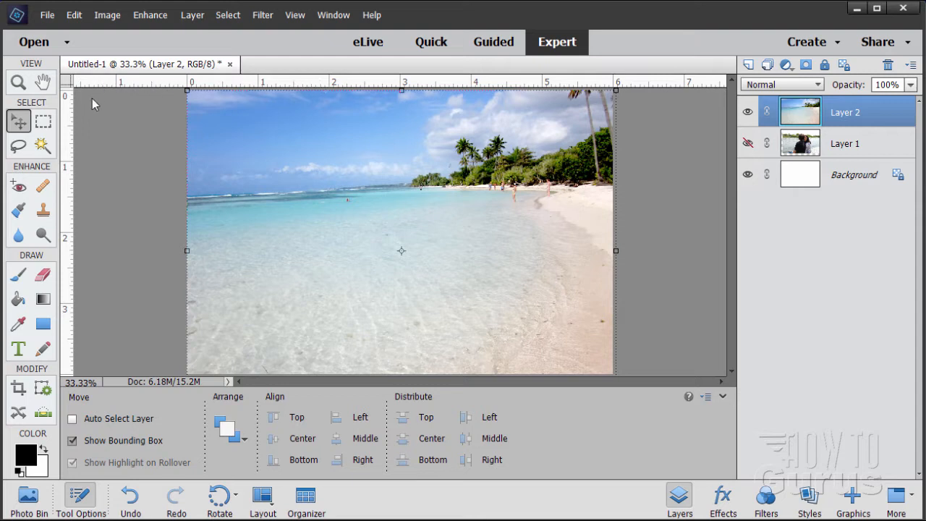
- Place vertical guides at 1.25 in and 5.5 in, and horizontal guides at about 0.5 in and 3.5 in
left_click(295, 15)
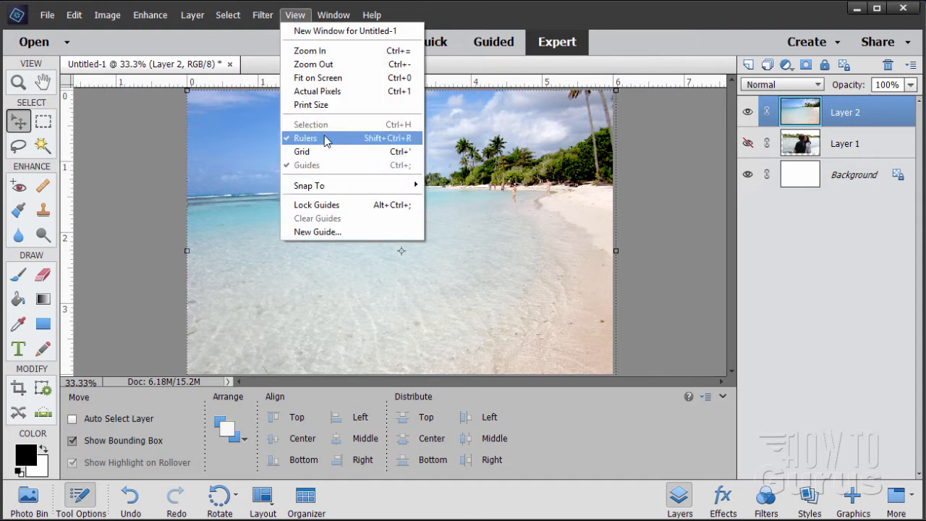
left_click(137, 150)
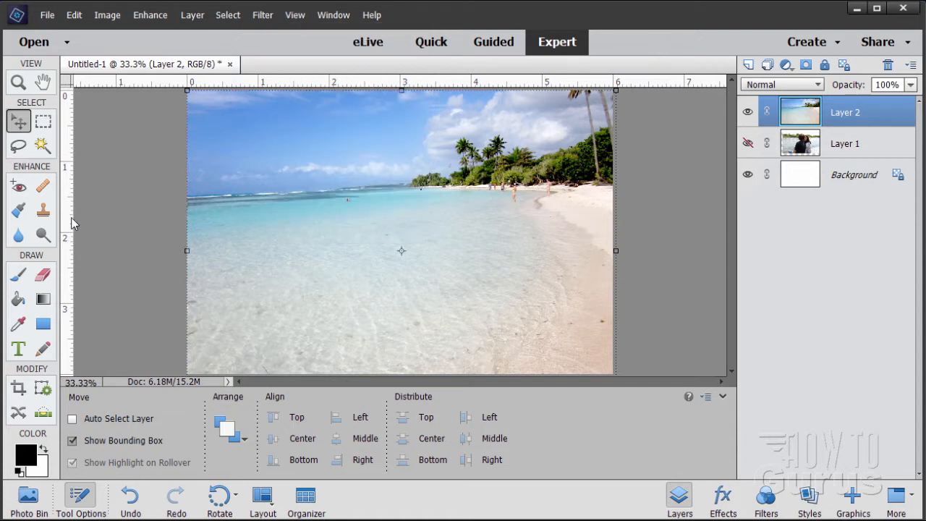
left_click_drag(68, 209, 275, 212)
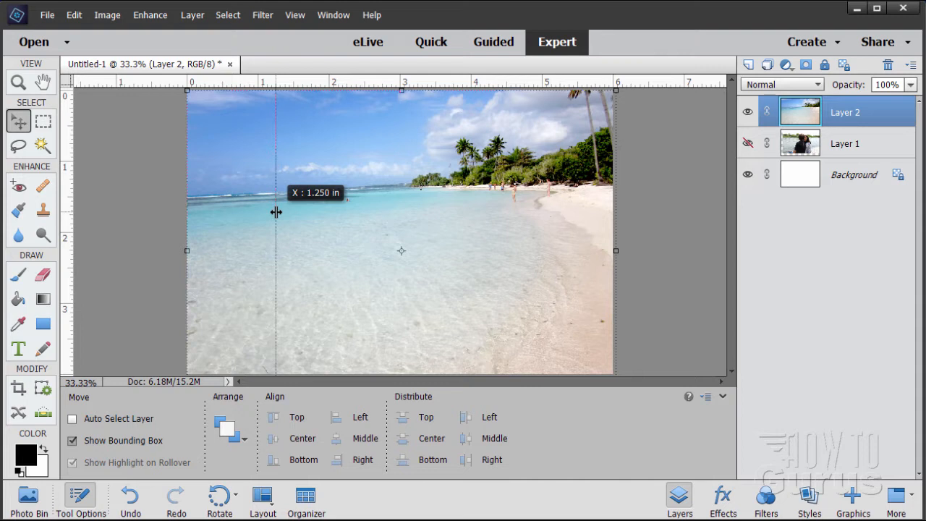
left_click_drag(276, 212, 275, 212)
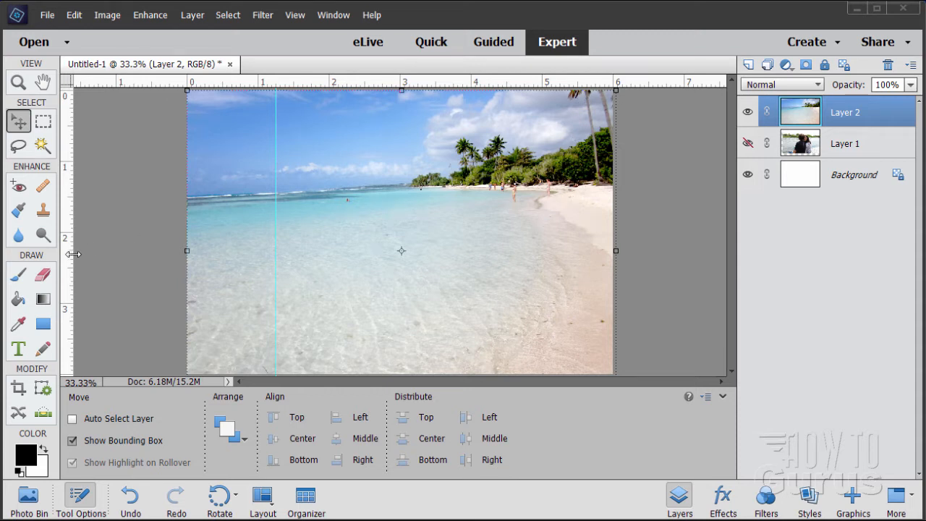
left_click_drag(68, 219, 577, 208)
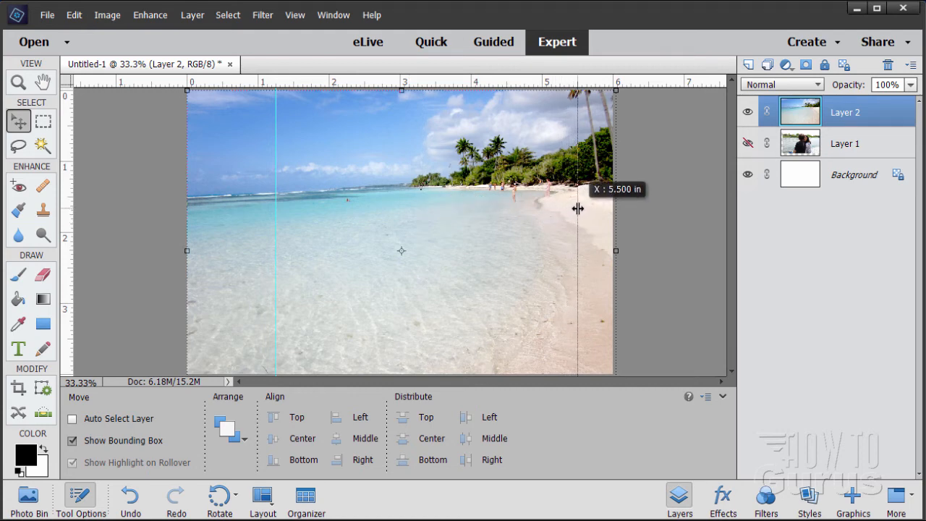
left_click_drag(578, 208, 577, 208)
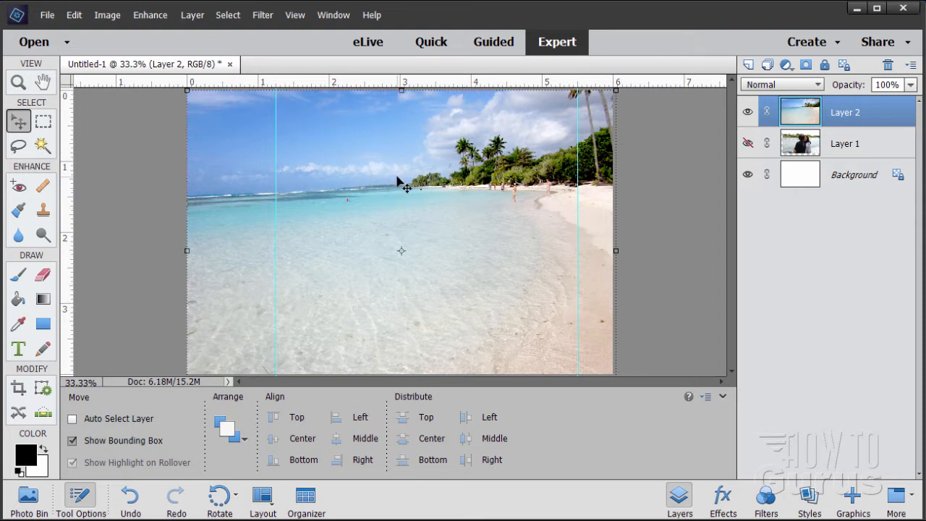
left_click_drag(376, 86, 384, 126)
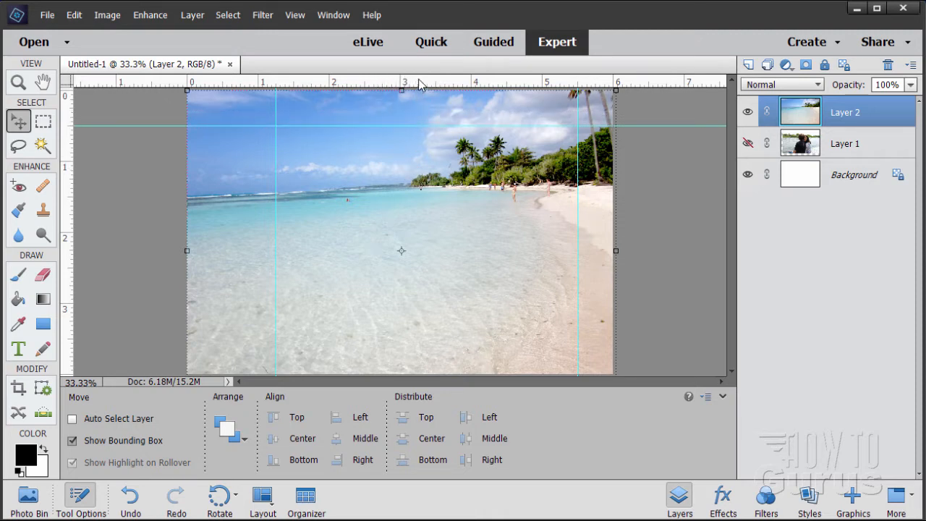
left_click_drag(420, 85, 426, 340)
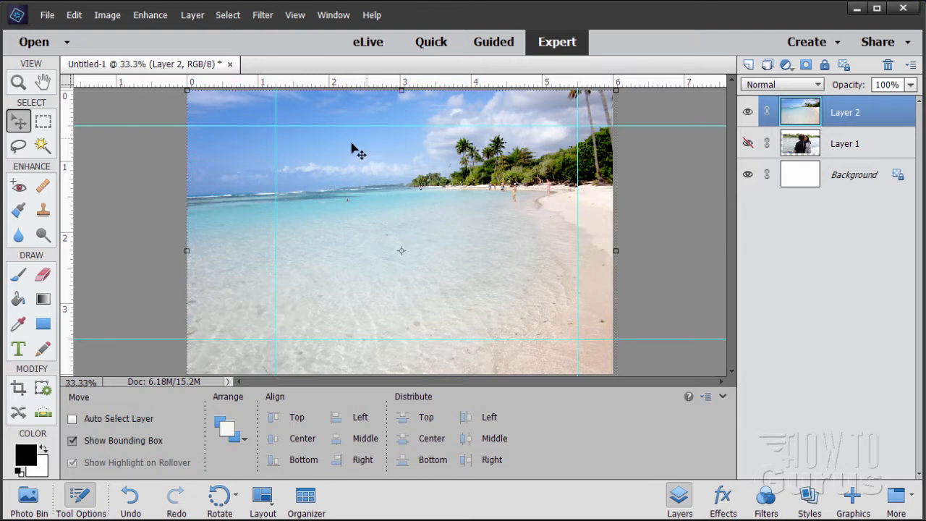
- Check the Snap To options and draw a black rectangle shape filling the area enclosed by the four guides
left_click(43, 324)
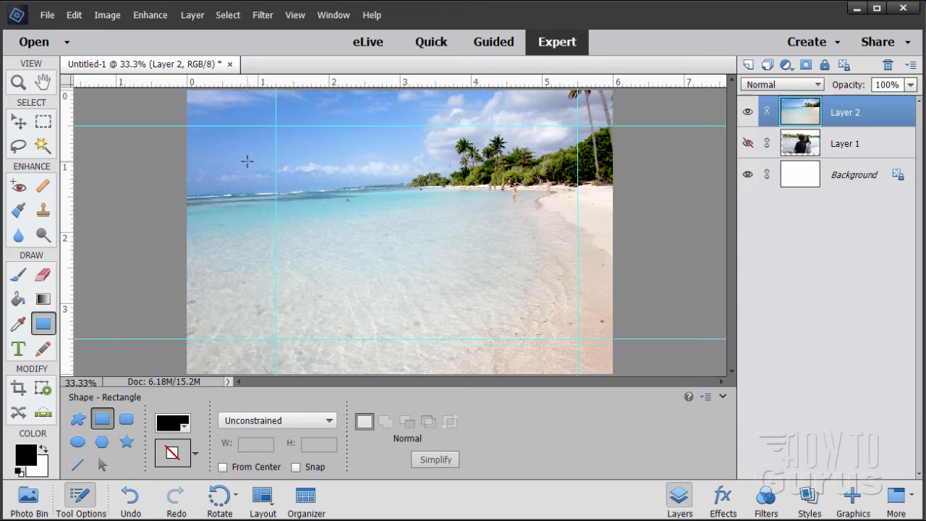
left_click(296, 21)
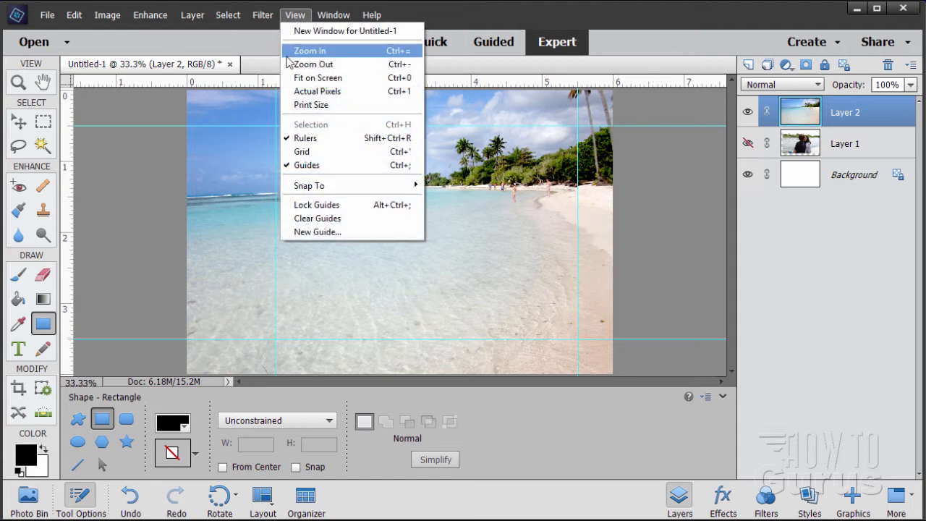
mouse_move(325, 190)
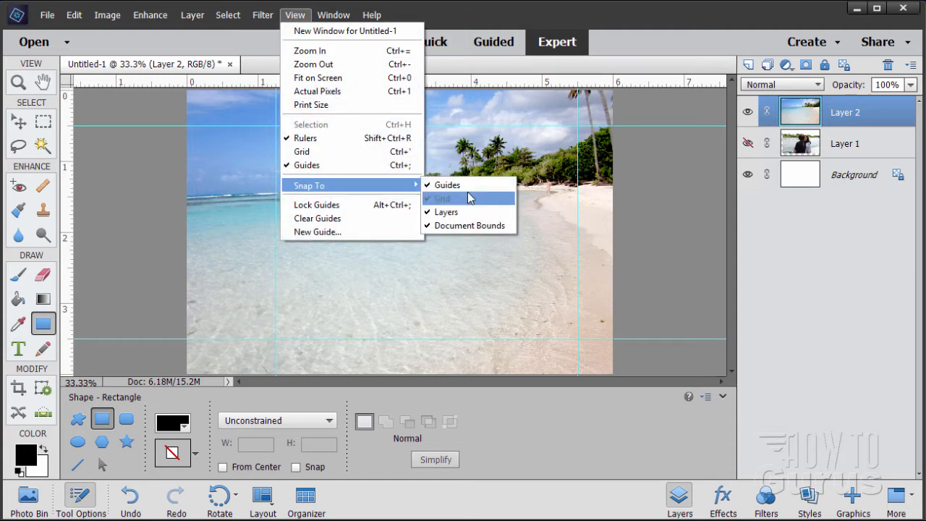
left_click(160, 182)
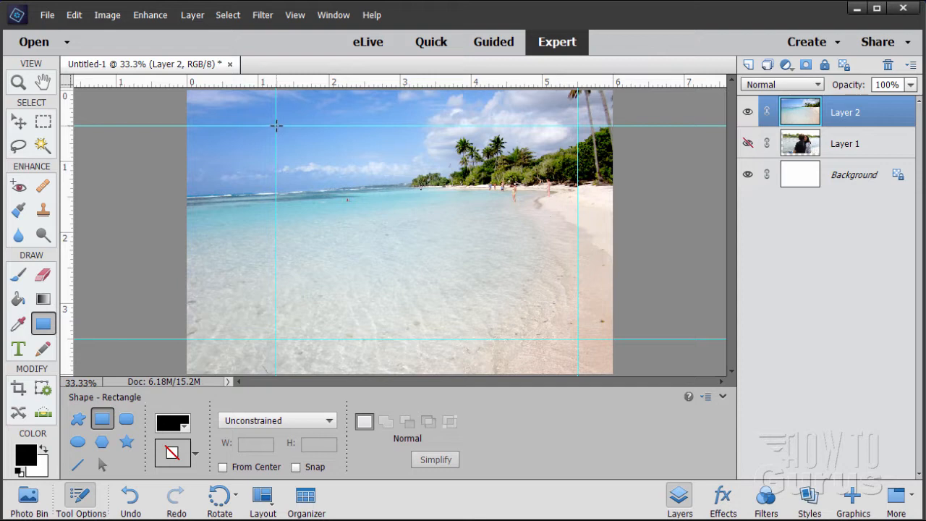
left_click_drag(276, 126, 577, 338)
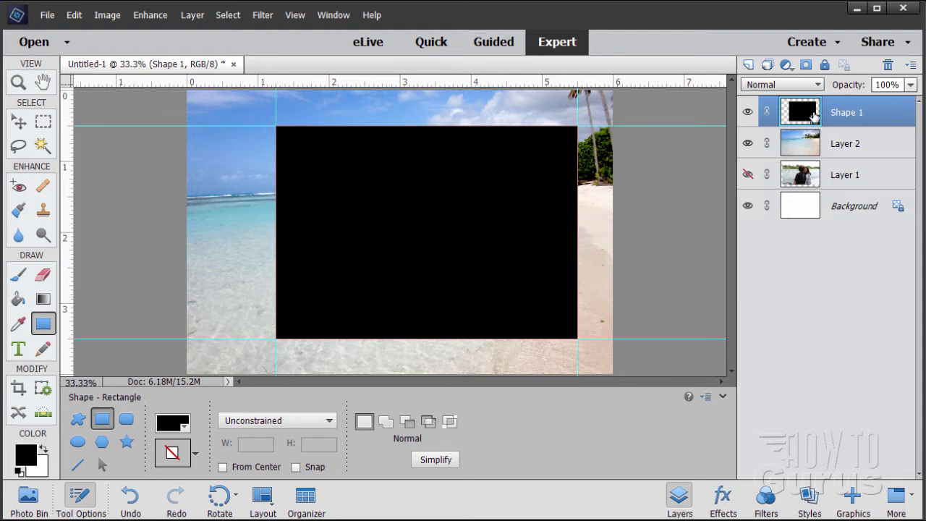
- Return to the Move tool and clear all guides from the document
left_click(20, 123)
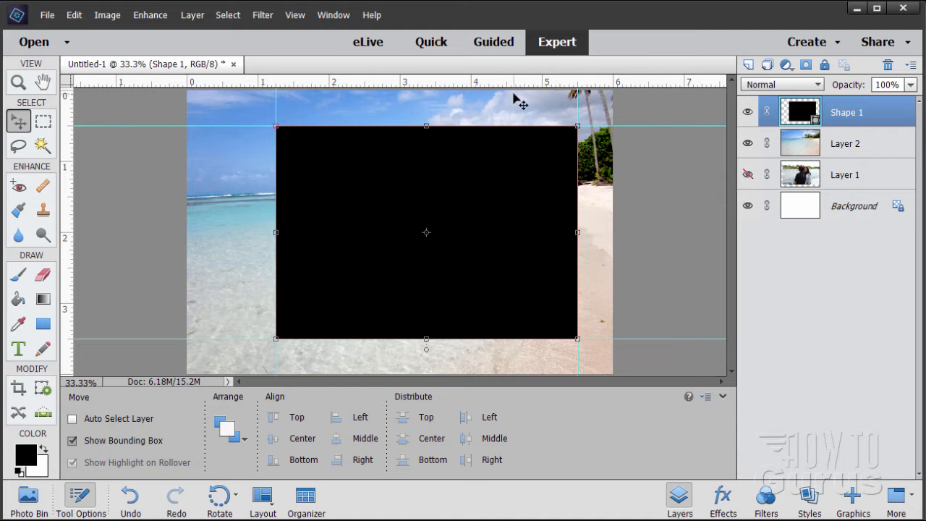
left_click(294, 14)
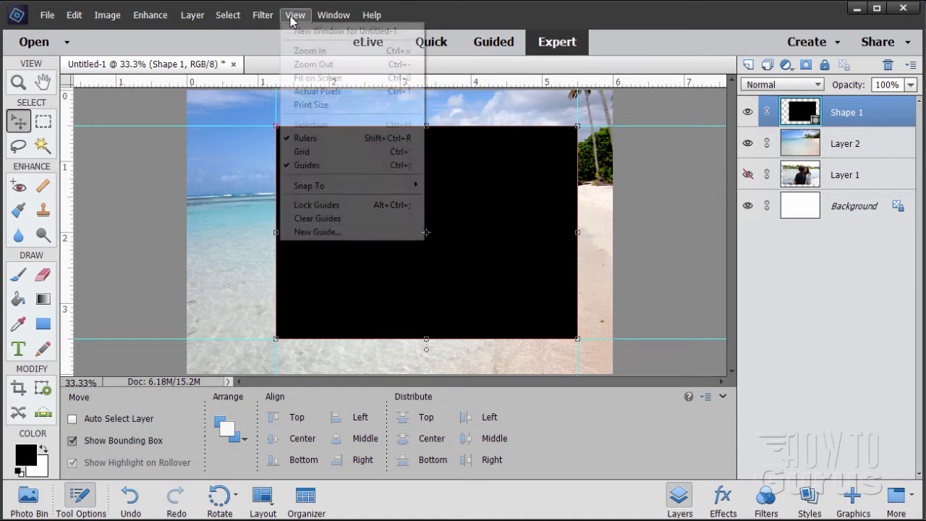
left_click(325, 218)
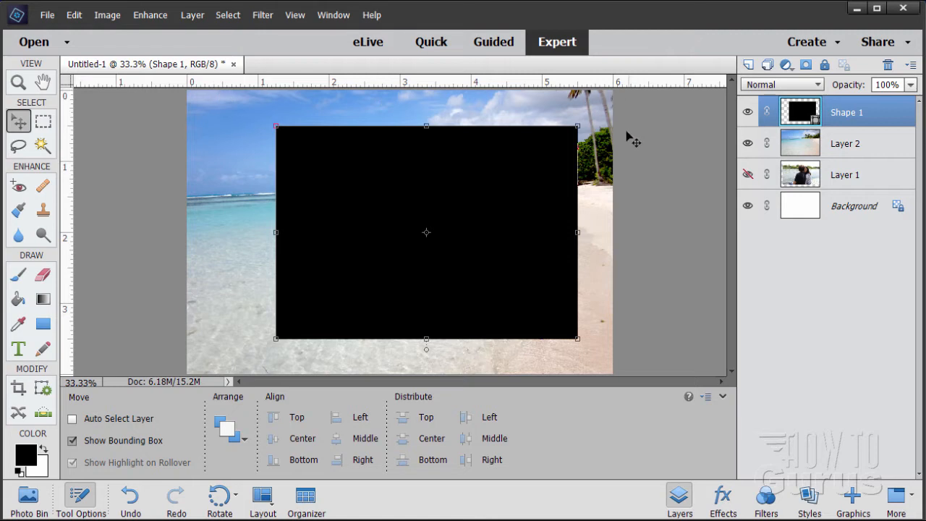
- Simplify the Shape 1 layer and select the transparent area around the black rectangle with the Magic Wand at tolerance 32
left_click(42, 146)
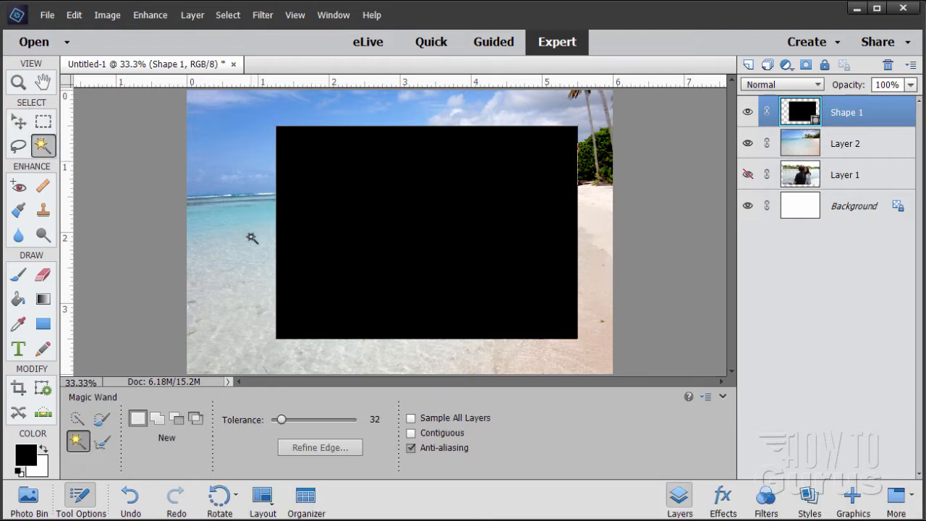
left_click(231, 187)
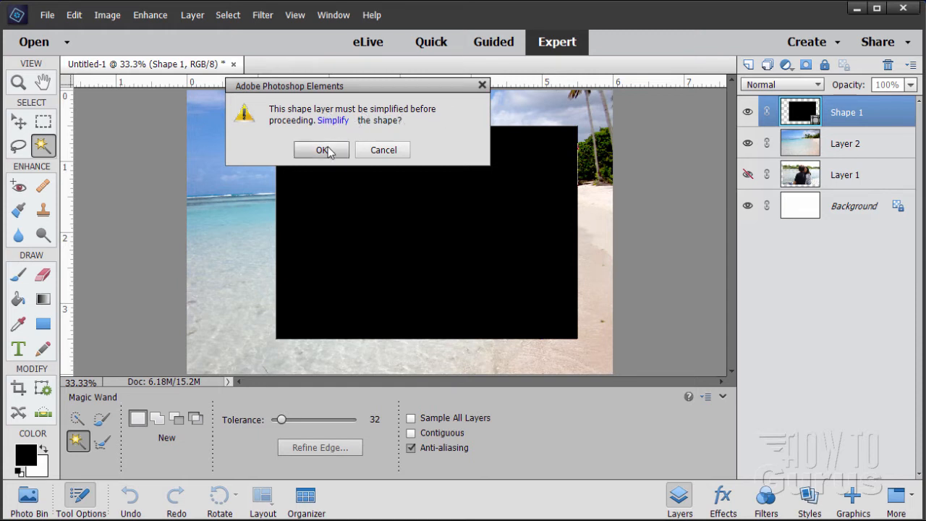
left_click(391, 150)
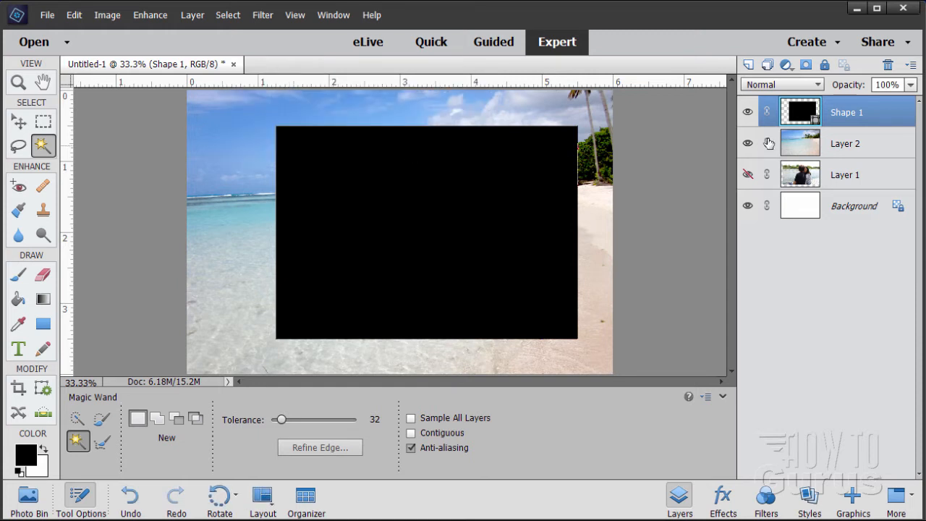
right_click(842, 116)
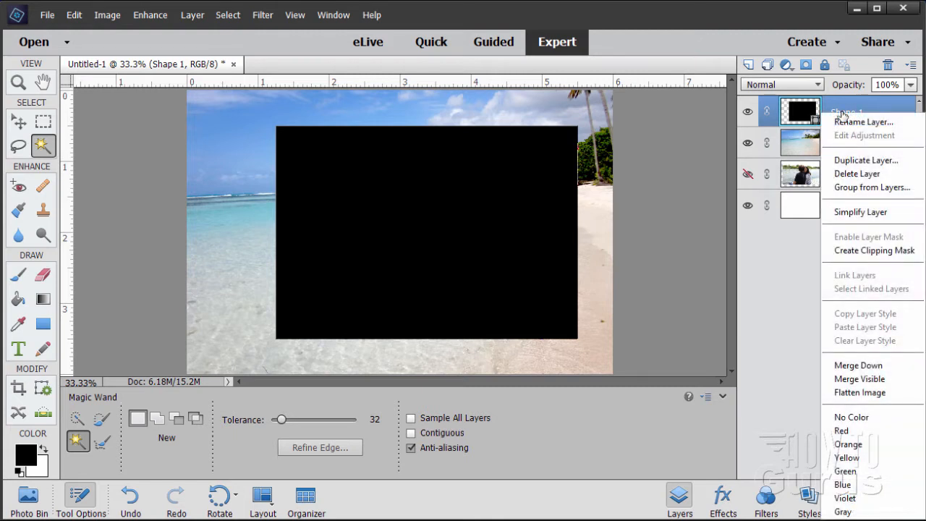
left_click(855, 212)
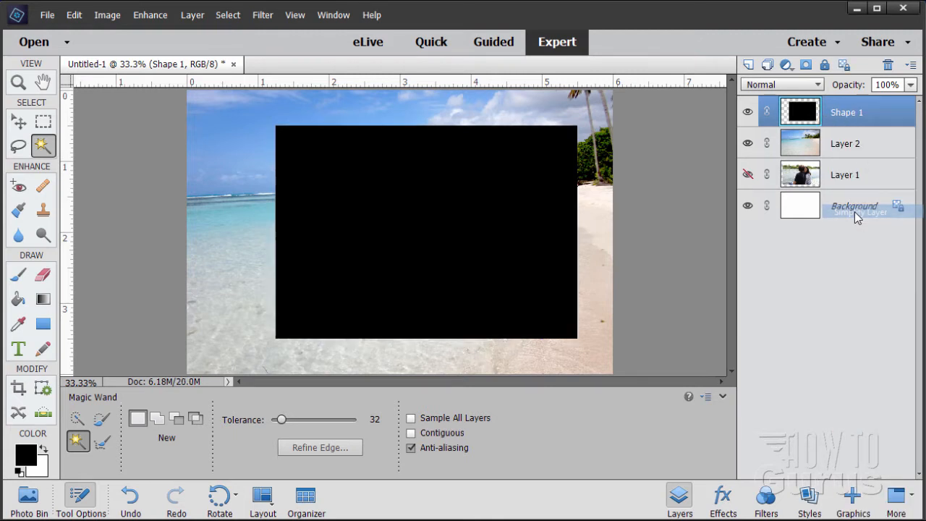
left_click(246, 167)
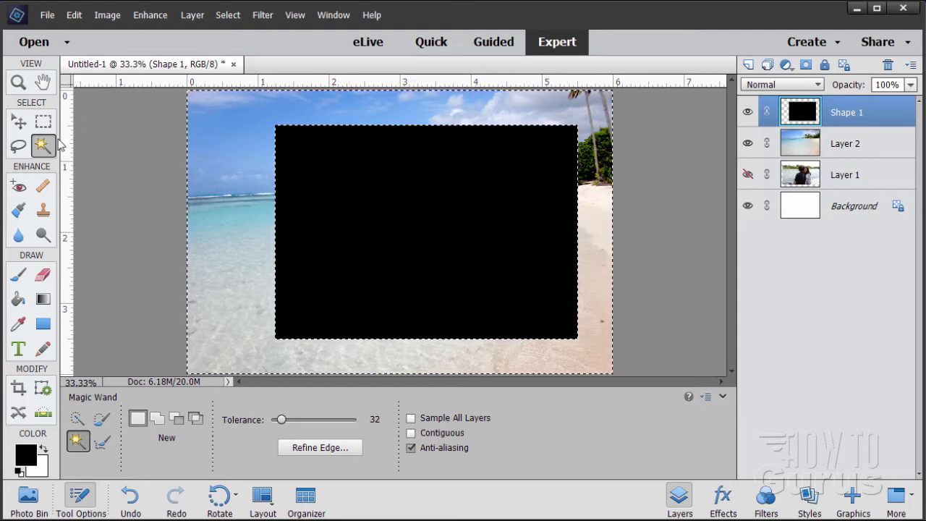
- Add a layer mask to the Layer 2 beach photo from the active selection around the rectangle
left_click(19, 122)
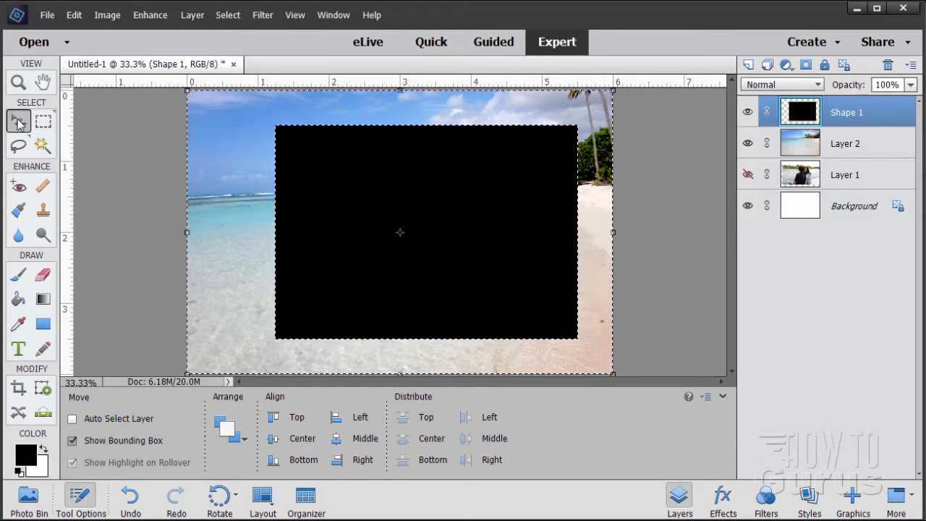
left_click(857, 148)
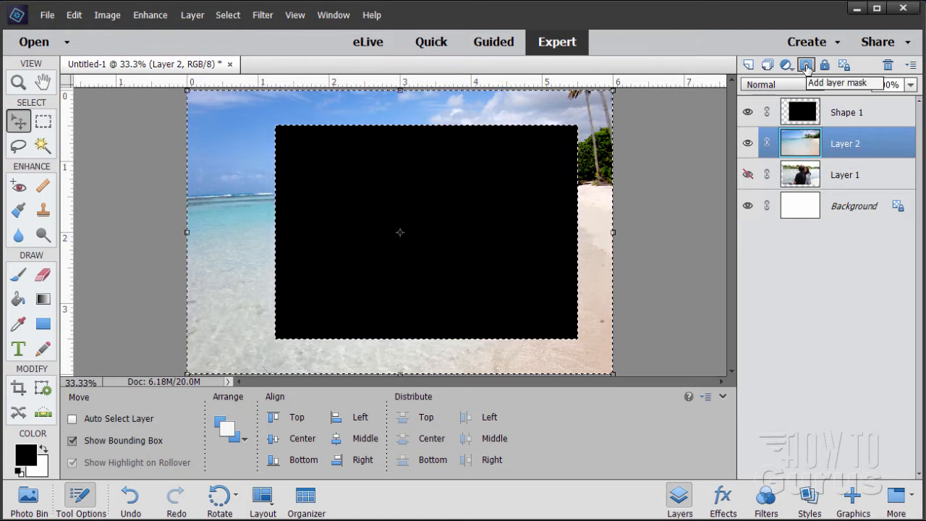
left_click(806, 67)
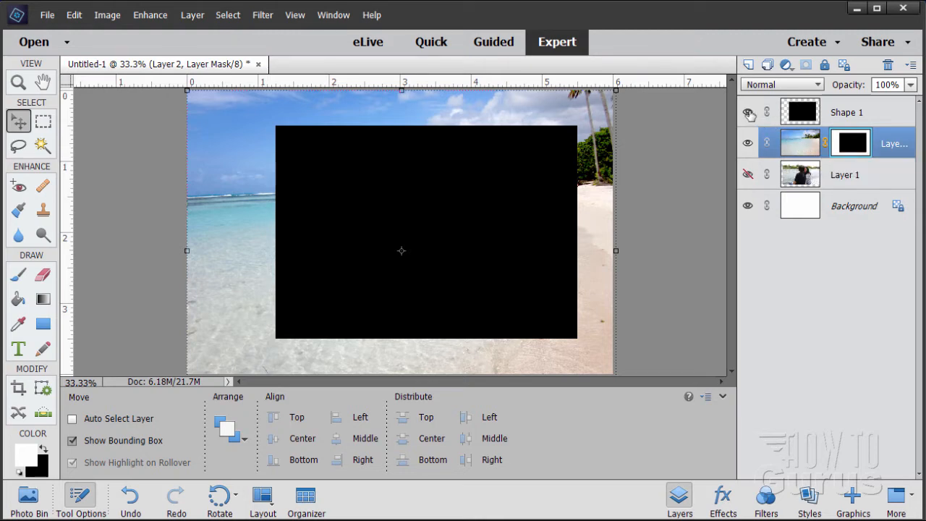
- Hide the Shape 1 layer and briefly show Layer 1 to check the couple's photo through the opening
left_click(747, 111)
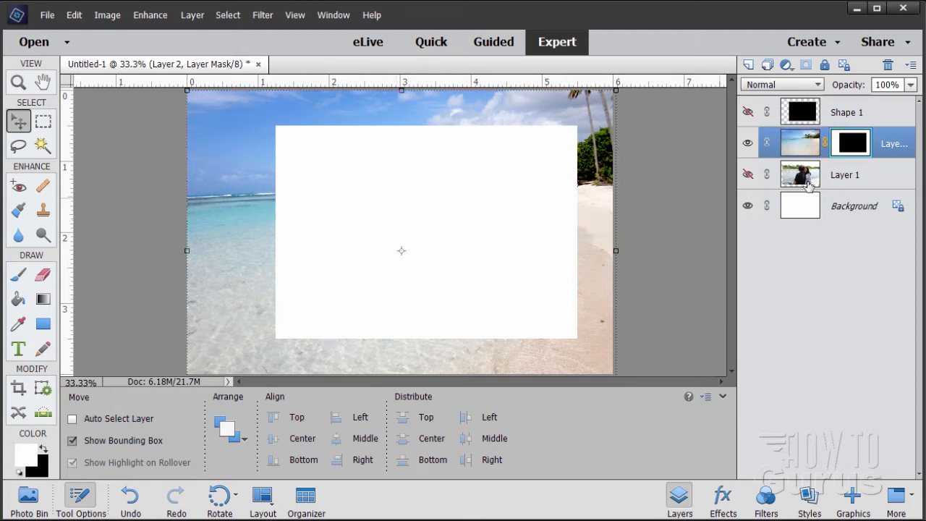
left_click(748, 174)
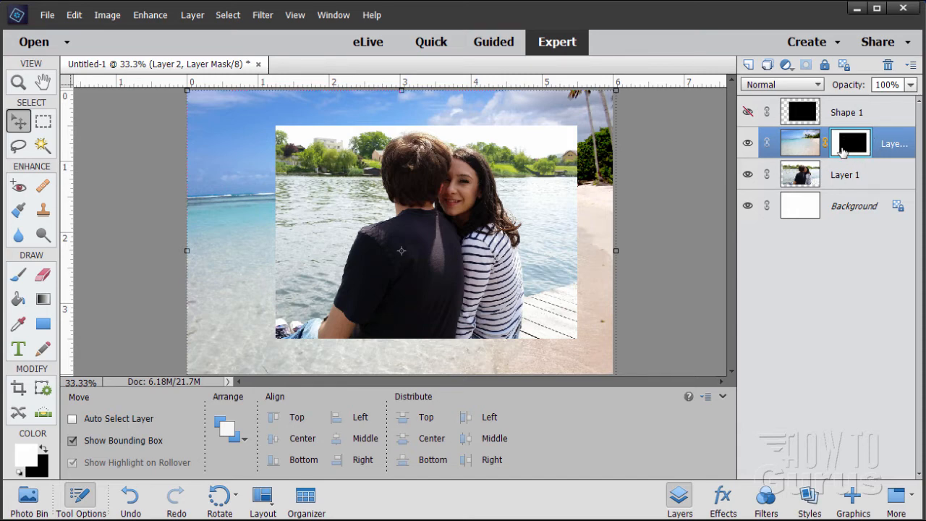
left_click(748, 175)
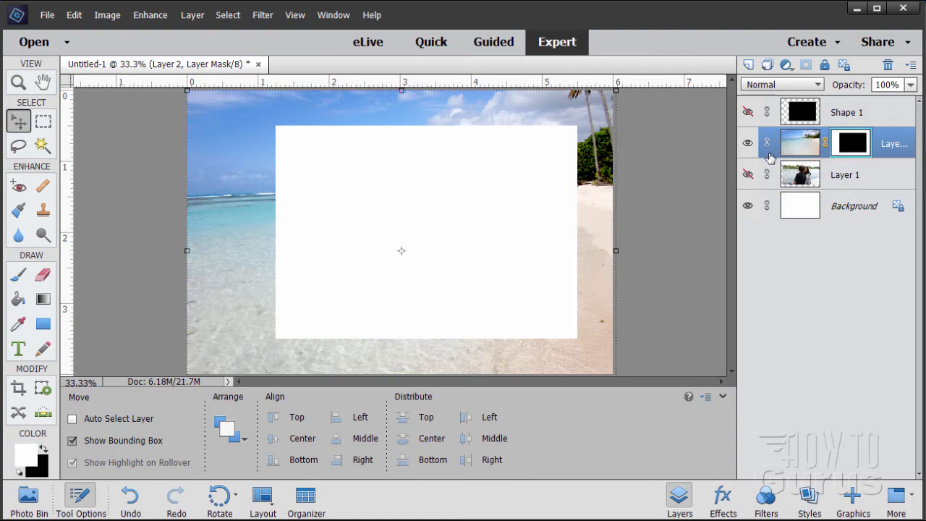
left_click(263, 16)
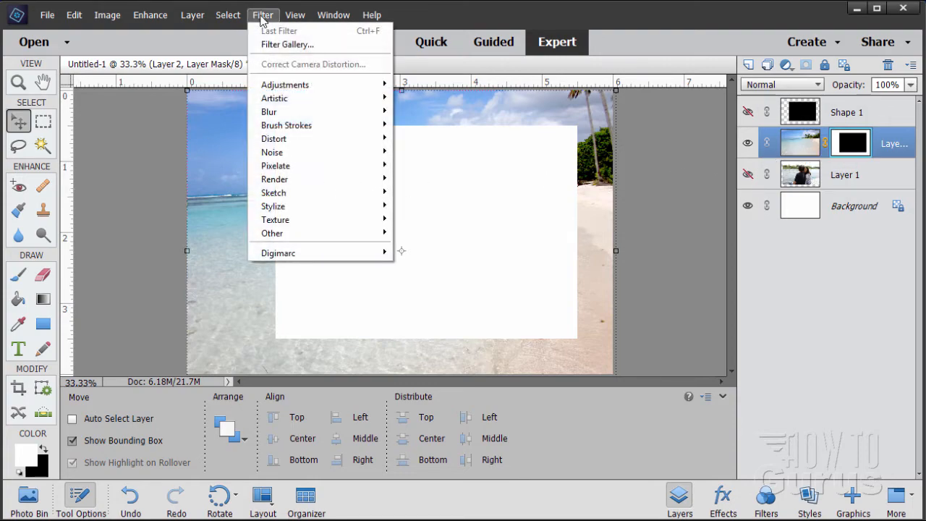
left_click(268, 45)
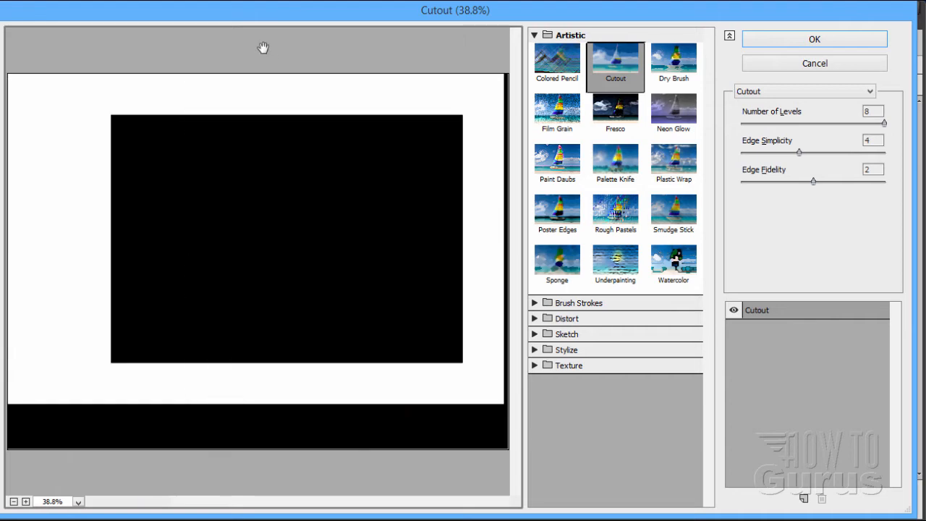
mouse_move(585, 14)
left_mouse_down()
mouse_move(571, 79)
mouse_move(594, 15)
left_mouse_up()
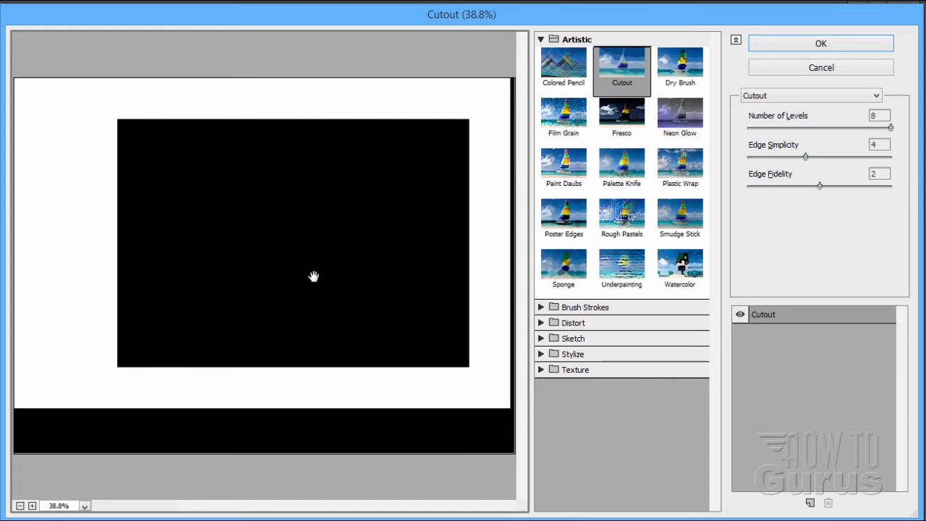
left_click(803, 65)
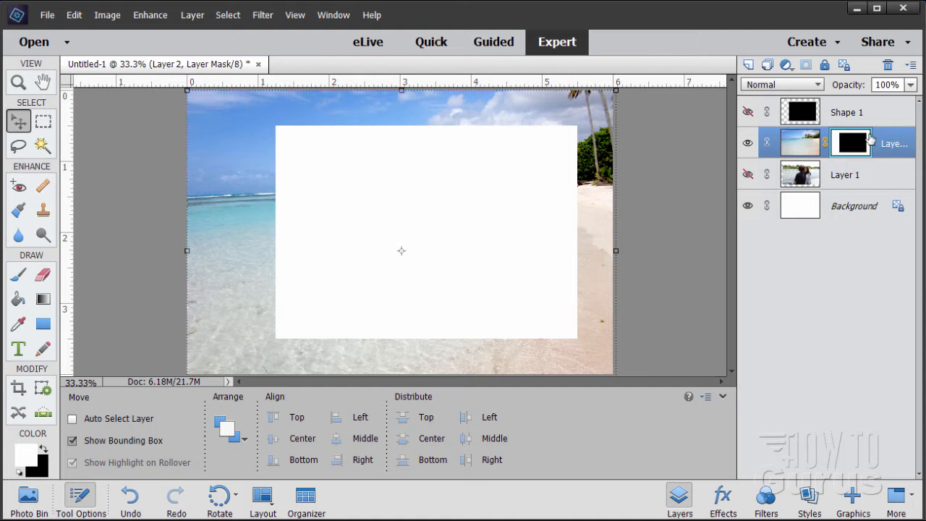
- Apply the Cutout filter to Layer 2's image with Number of Levels 8, Edge Simplicity 4 and Edge Fidelity 2
left_click(801, 151)
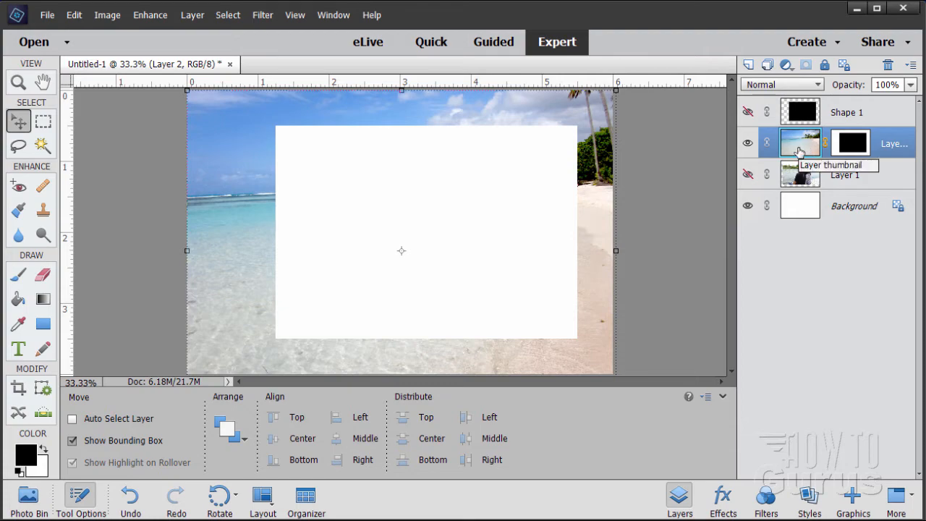
left_click(263, 16)
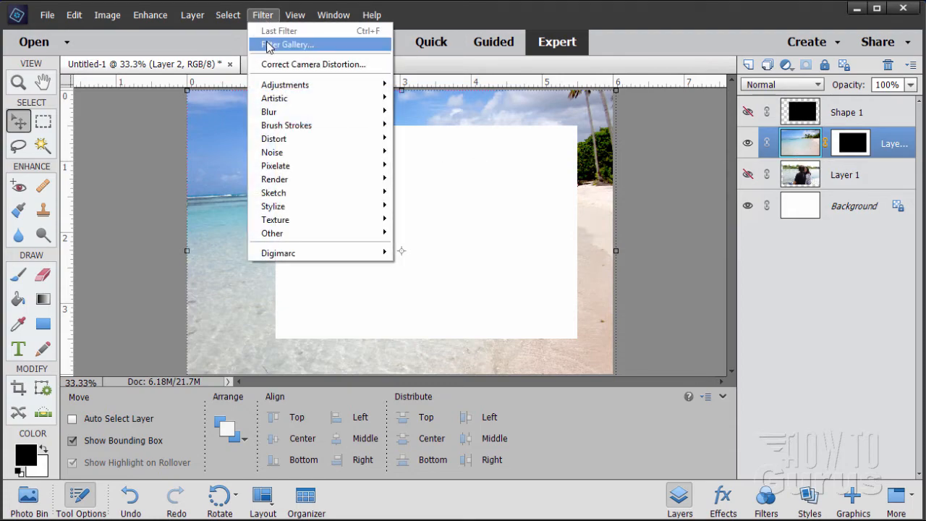
left_click(267, 43)
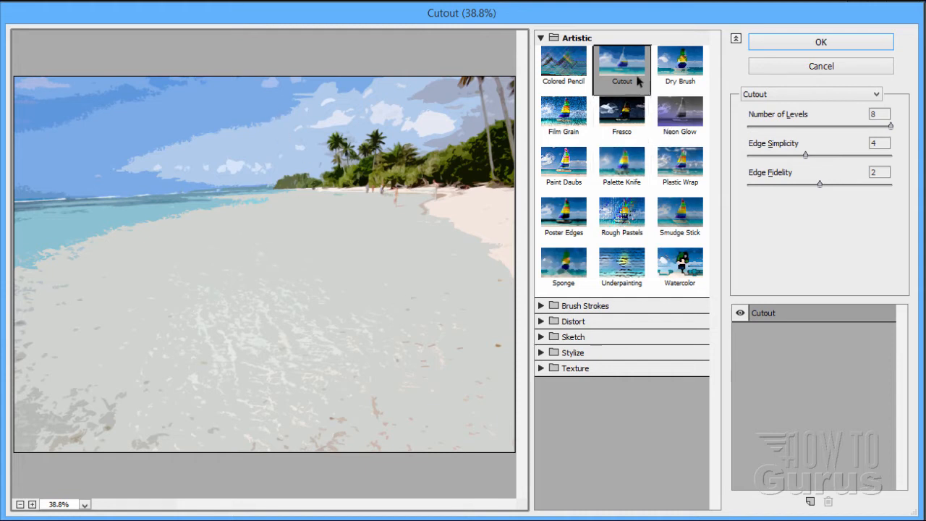
left_click(542, 38)
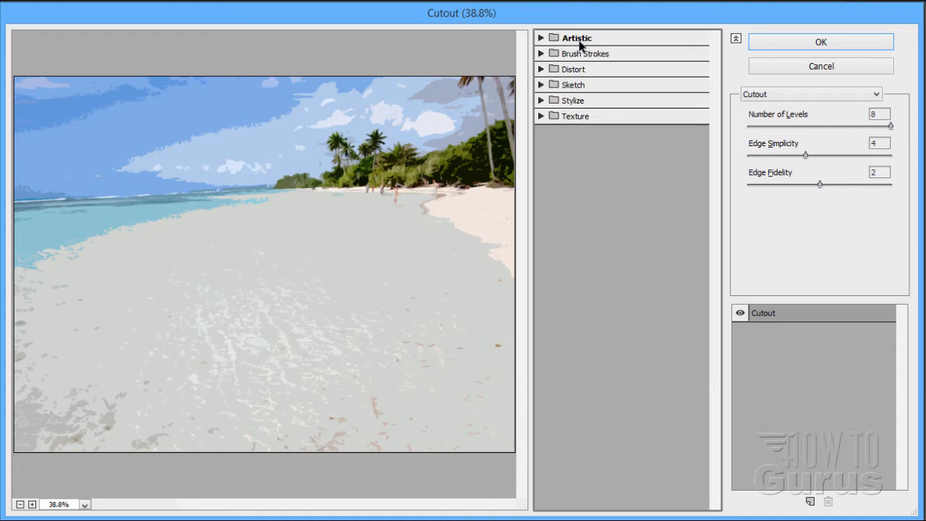
left_click(542, 38)
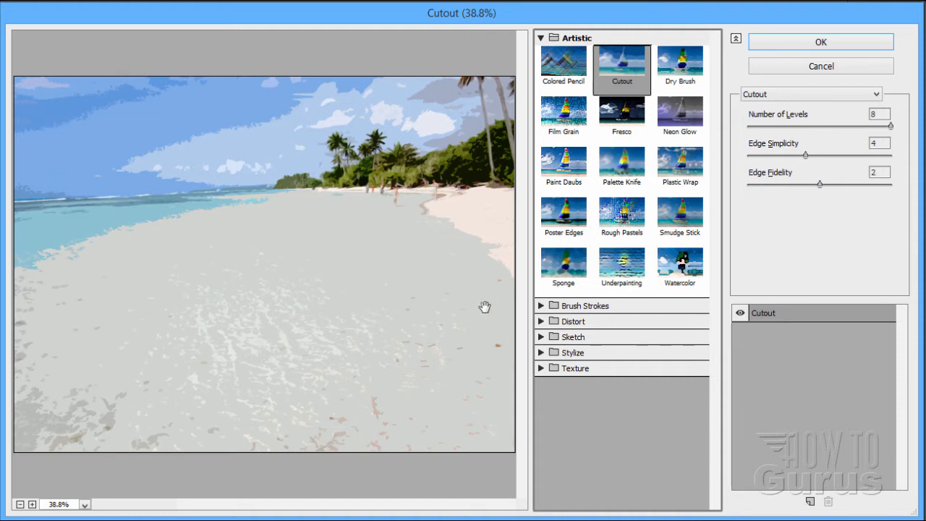
left_click(832, 43)
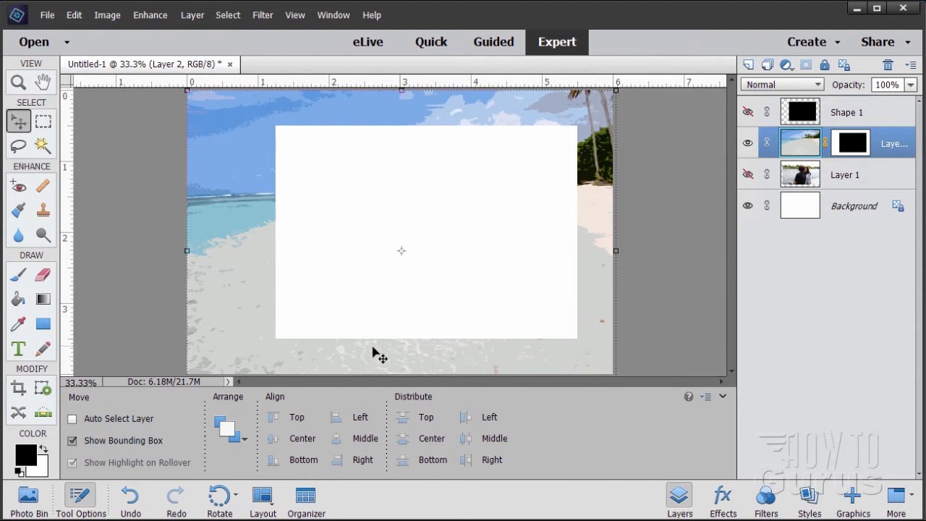
left_click(810, 497)
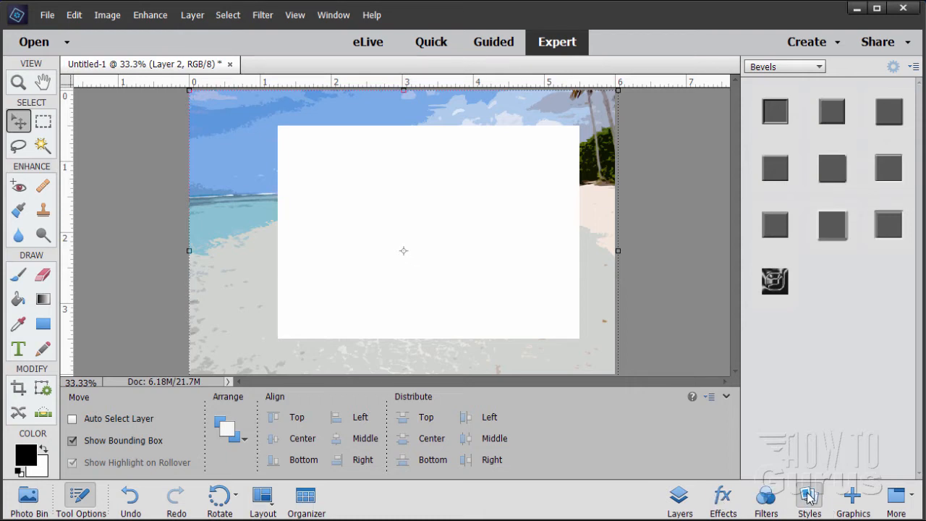
left_click(726, 500)
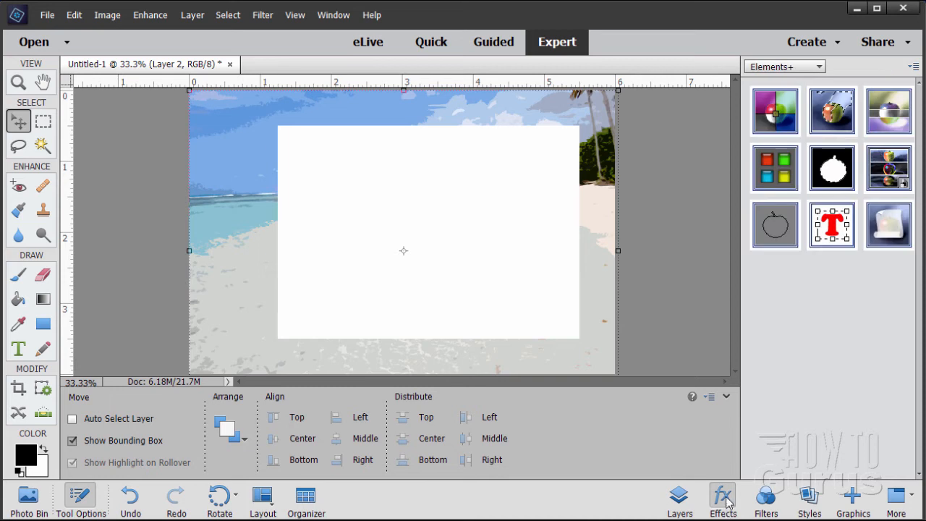
left_click(815, 68)
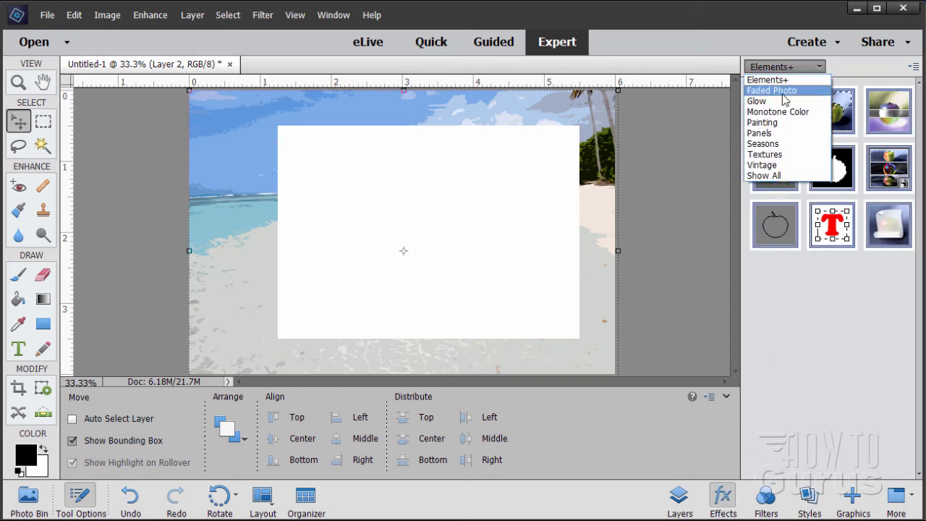
left_click(772, 91)
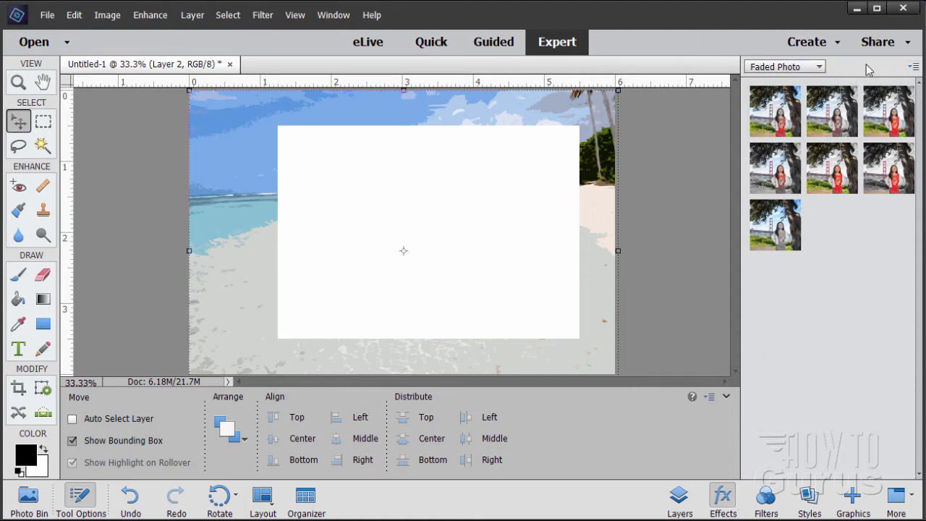
- Try the second style of the Bevels set directly on Layer 2, and undo it
left_click(810, 499)
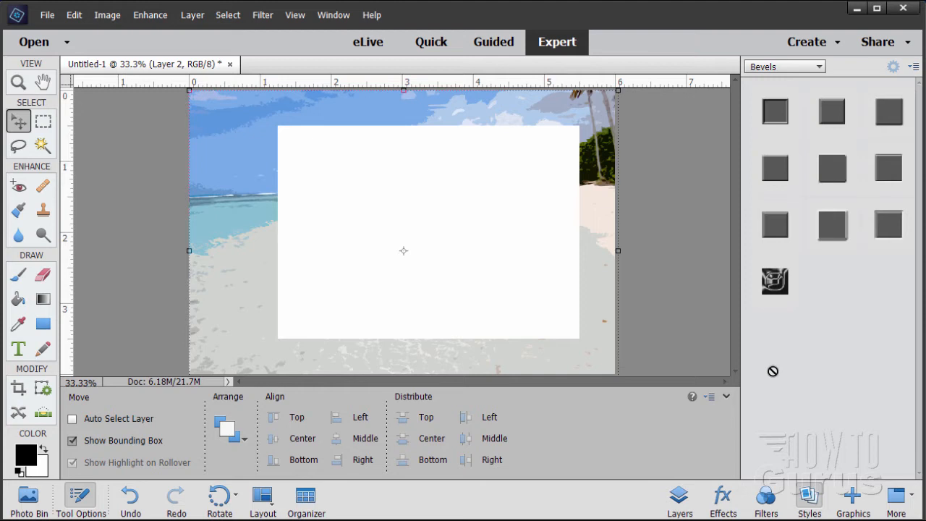
left_click(834, 113)
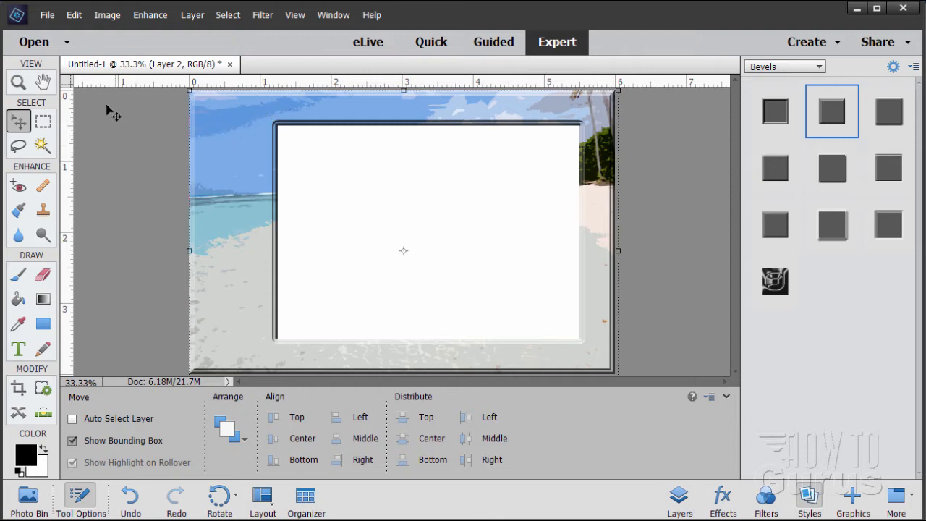
left_click(74, 14)
left_click(81, 31)
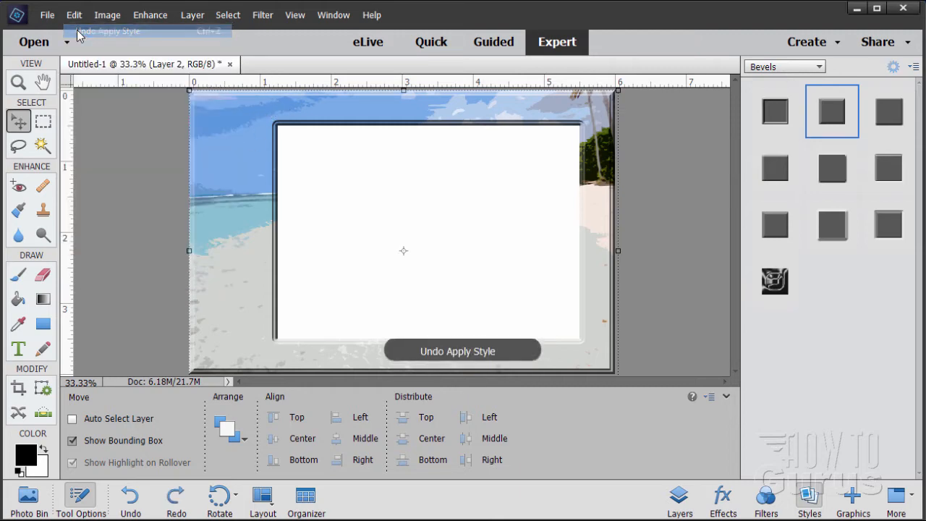
- Duplicate Layer 2 with its mask and apply the second Bevels style to the copy
left_click(680, 500)
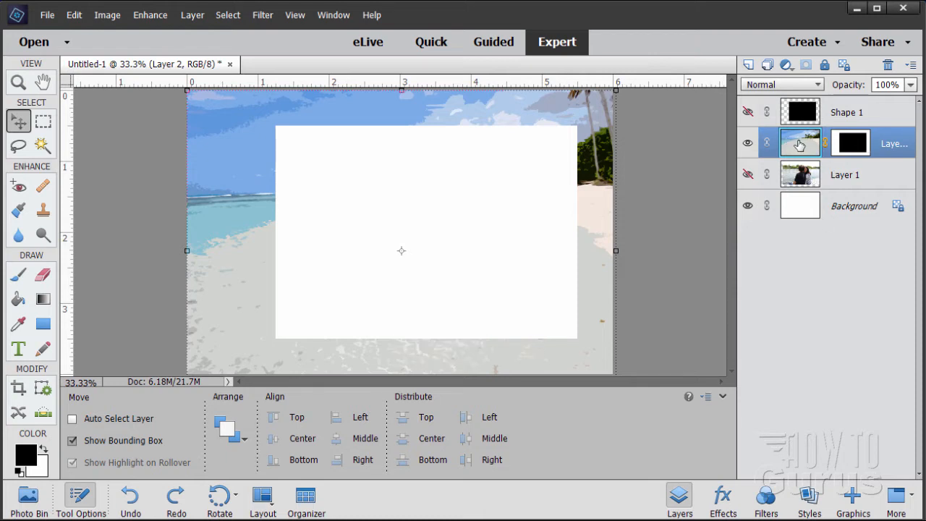
left_click_drag(794, 143, 749, 65)
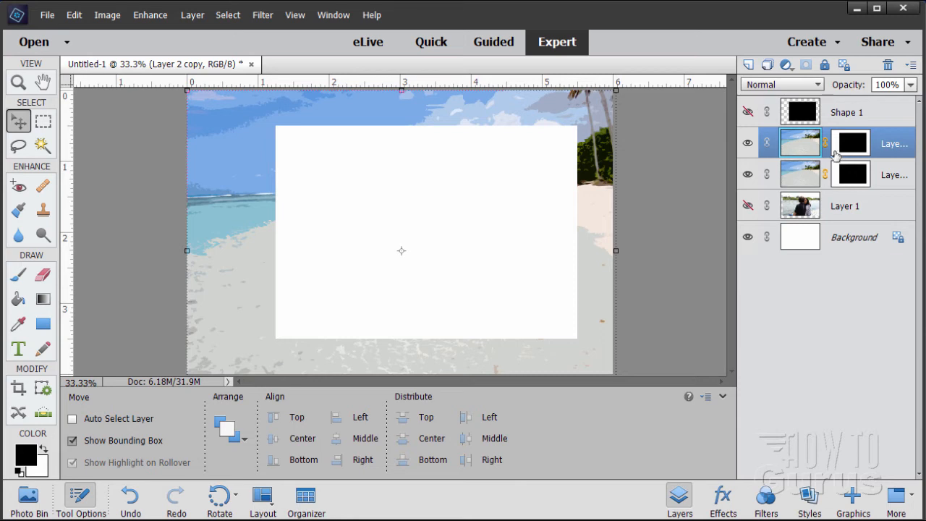
left_click(810, 498)
left_click(833, 118)
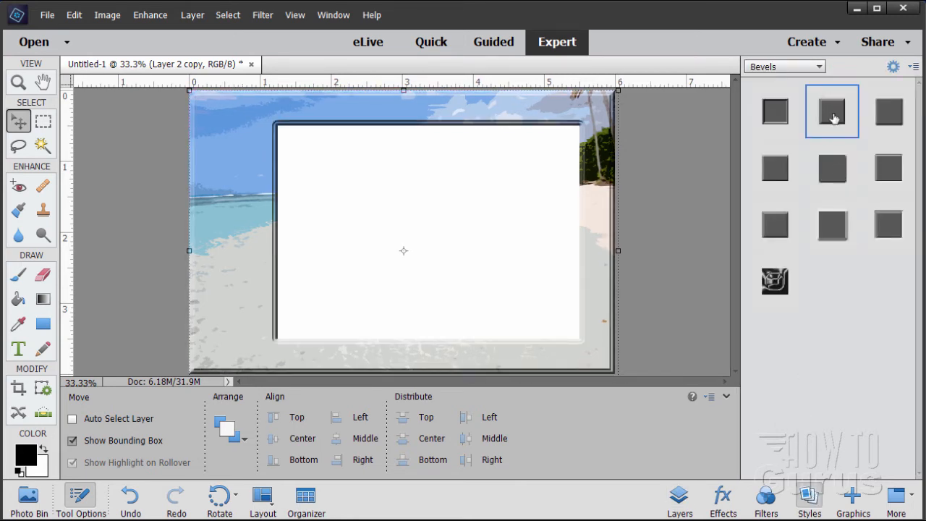
- Simplify the Layer 2 copy to merge its bevel style and mask, and toggle its visibility to check it
left_click(680, 498)
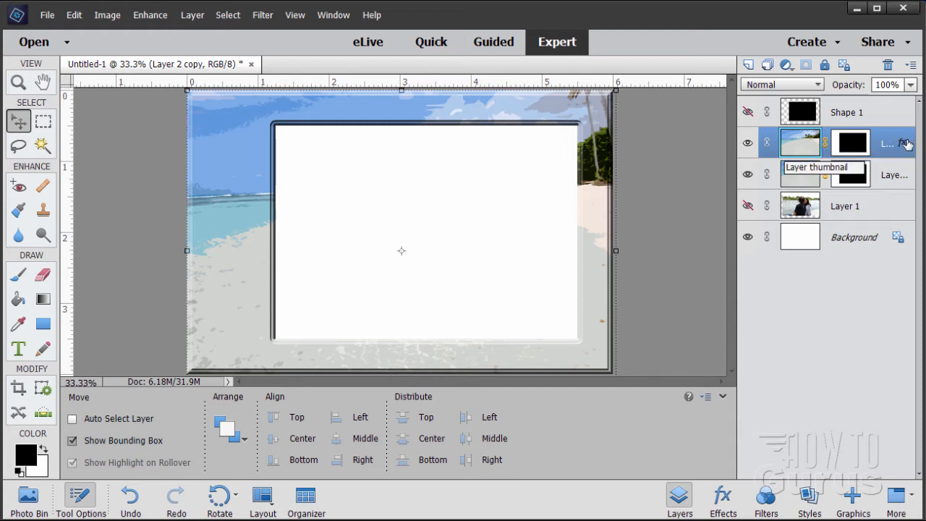
right_click(805, 149)
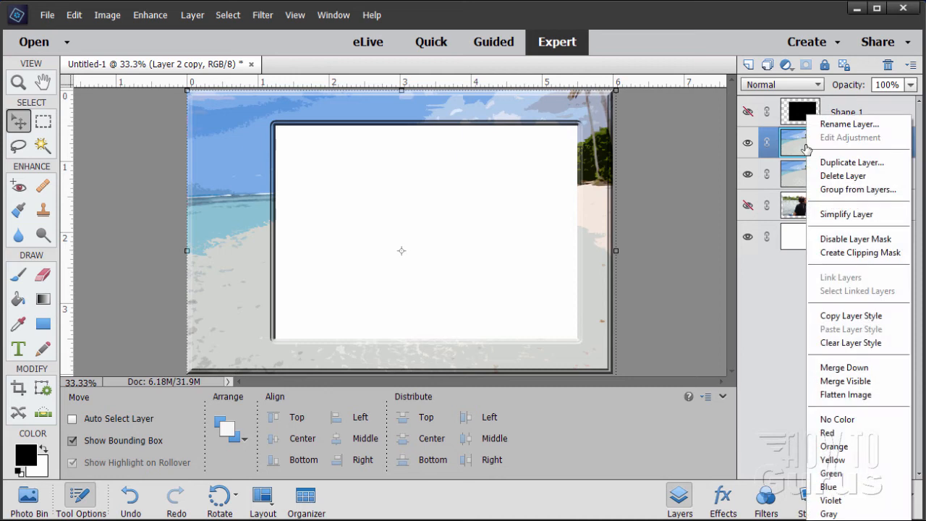
left_click(839, 214)
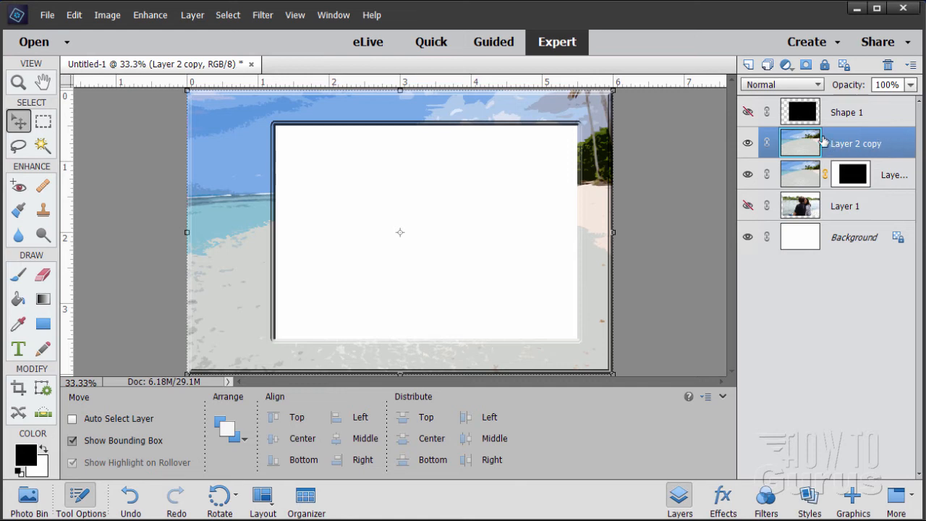
left_click(748, 144)
left_click(748, 144)
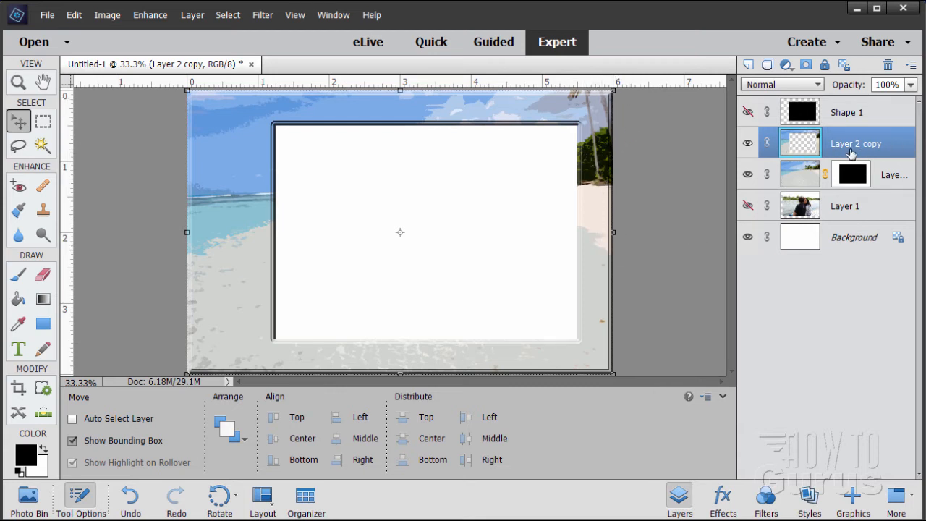
- Erase the bevel along the outer edges of Layer 2 copy with a 65 px Eraser brush at 100% opacity
left_click(49, 278)
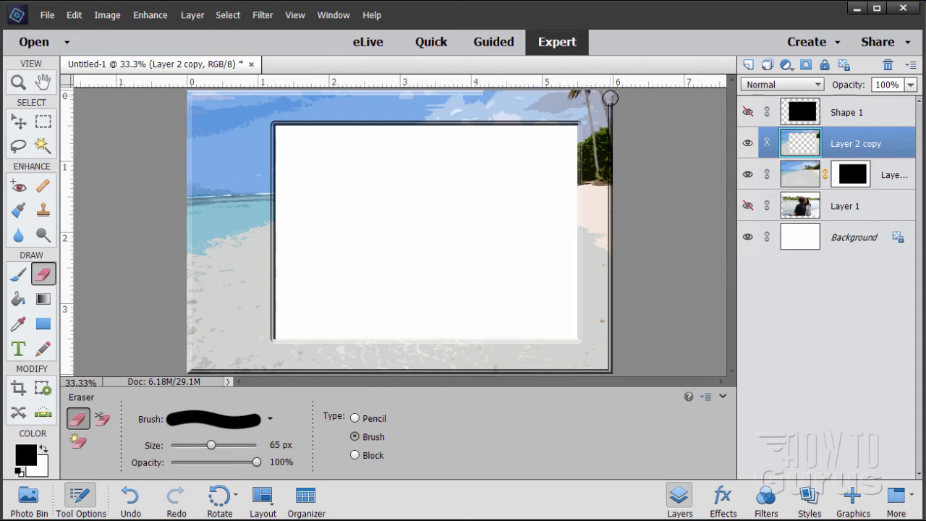
mouse_move(610, 93)
left_mouse_down()
mouse_move(617, 175)
mouse_move(605, 376)
mouse_move(617, 370)
mouse_move(461, 378)
mouse_move(505, 374)
mouse_move(500, 366)
mouse_move(185, 370)
mouse_move(186, 100)
mouse_move(327, 86)
mouse_move(333, 93)
mouse_move(317, 87)
mouse_move(415, 95)
mouse_move(401, 90)
mouse_move(439, 86)
mouse_move(605, 94)
mouse_move(618, 170)
mouse_move(617, 369)
mouse_move(185, 368)
mouse_move(192, 358)
mouse_move(288, 335)
mouse_move(264, 203)
mouse_move(494, 108)
left_mouse_up()
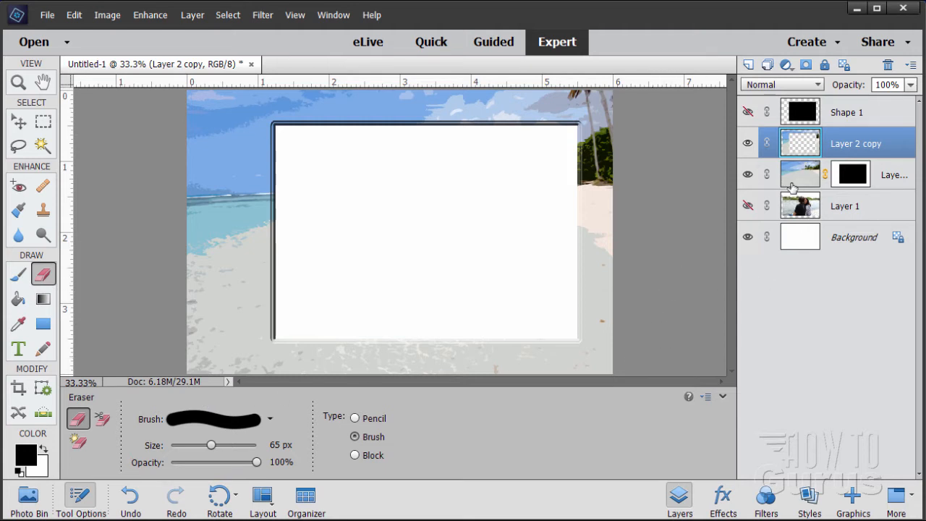
- Return to the Move tool, show Layer 1 inside the beveled opening and select that layer
left_click(18, 122)
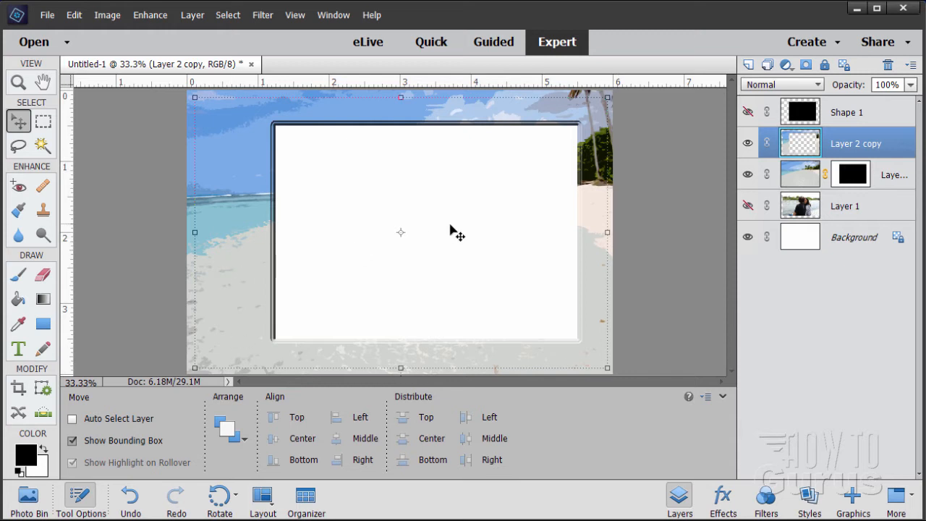
left_click(749, 207)
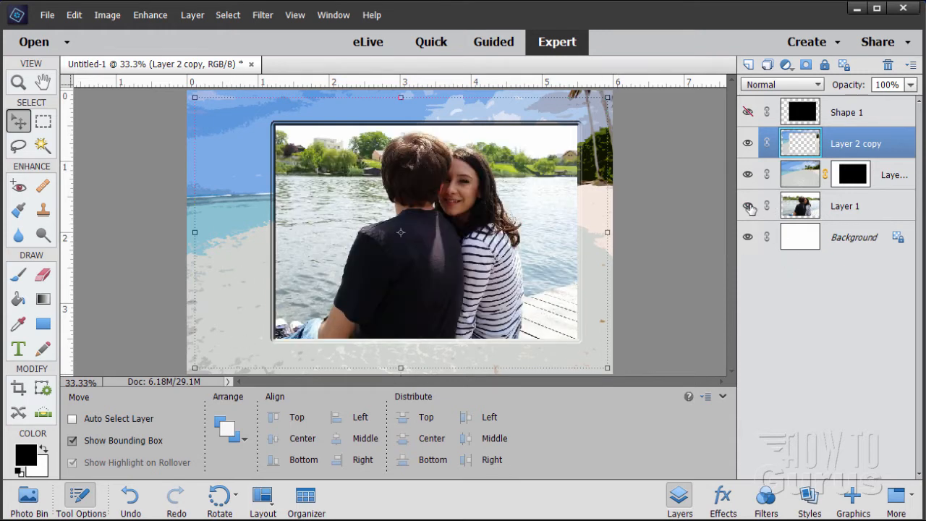
left_click(801, 209)
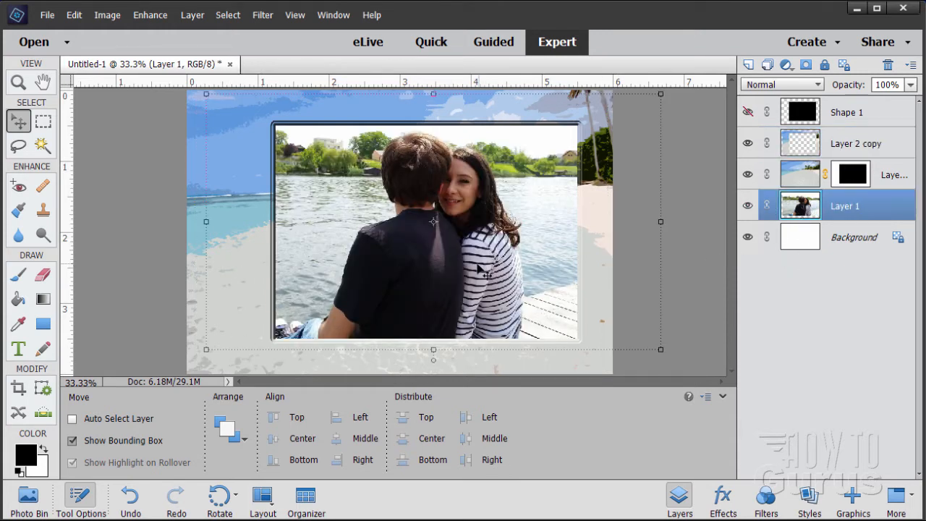
- Reposition the couple's photo within the frame opening and set Shadows/Highlights to 35% Lighten Shadows and 16% Darken Highlights
left_click_drag(476, 266, 494, 268)
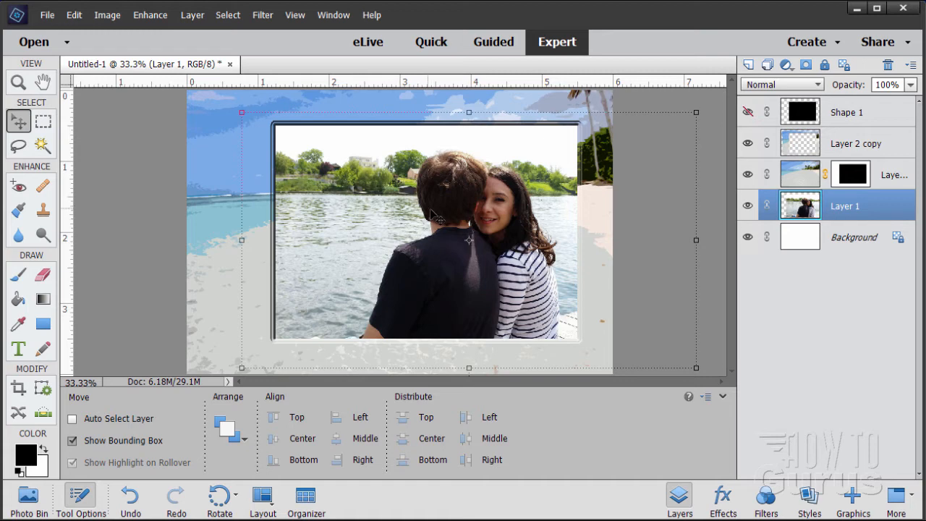
left_click(150, 14)
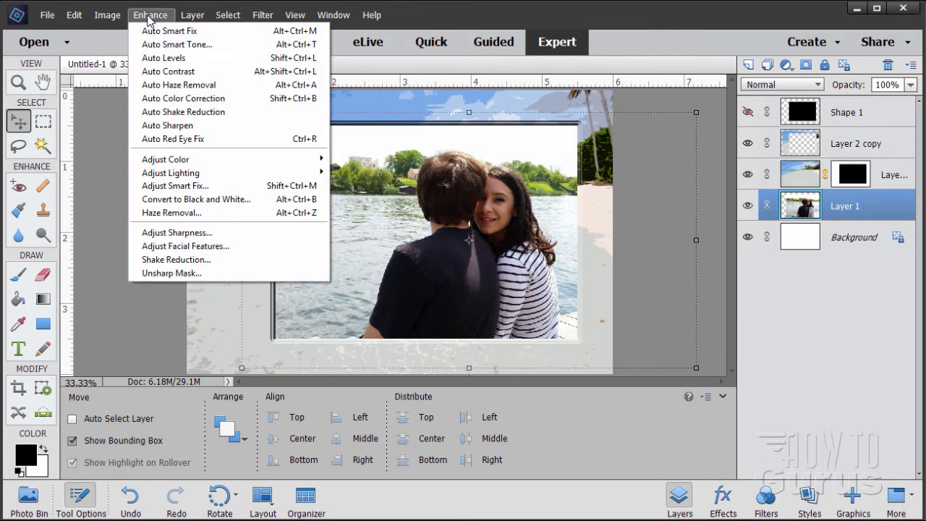
mouse_move(196, 174)
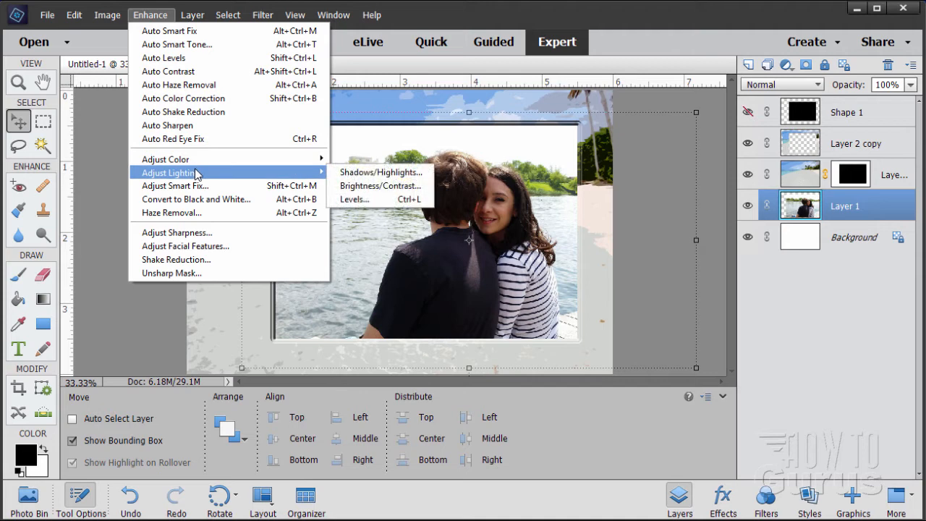
left_click(365, 172)
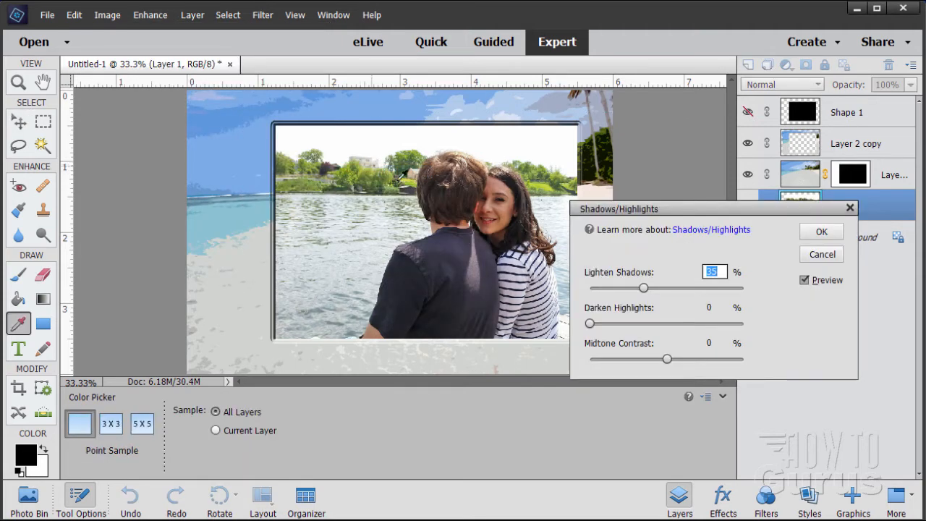
left_click_drag(680, 215, 678, 238)
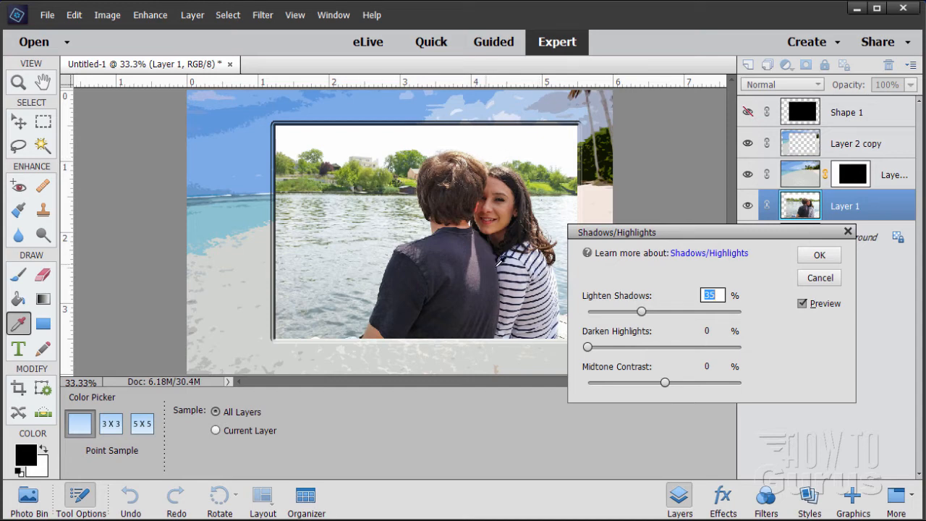
left_click_drag(665, 243, 655, 266)
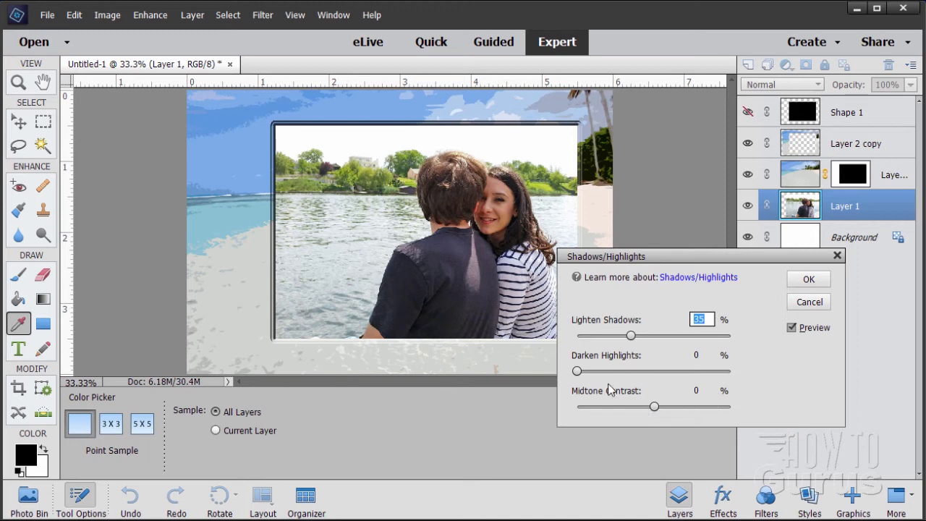
left_click_drag(577, 371, 598, 373)
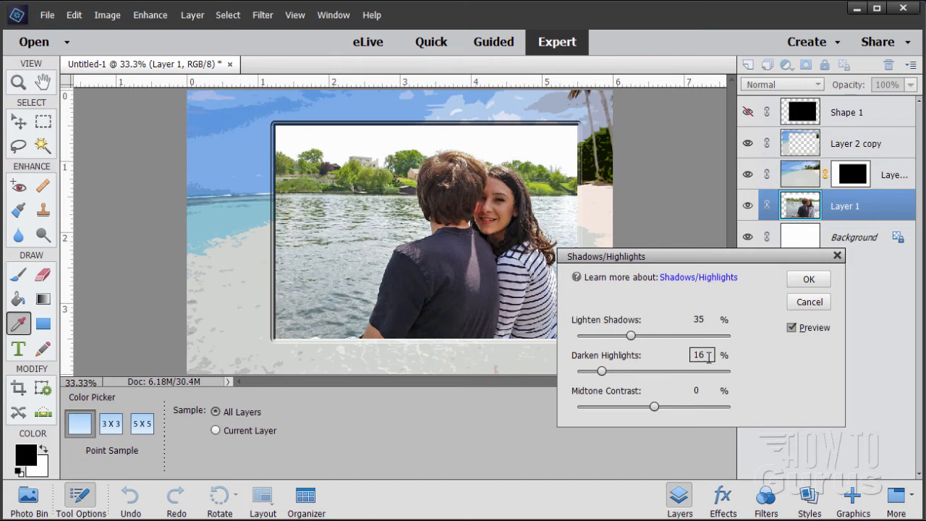
- Compare the photo with and without the Shadows/Highlights preview, and apply the adjustment to Layer 1
left_click(791, 328)
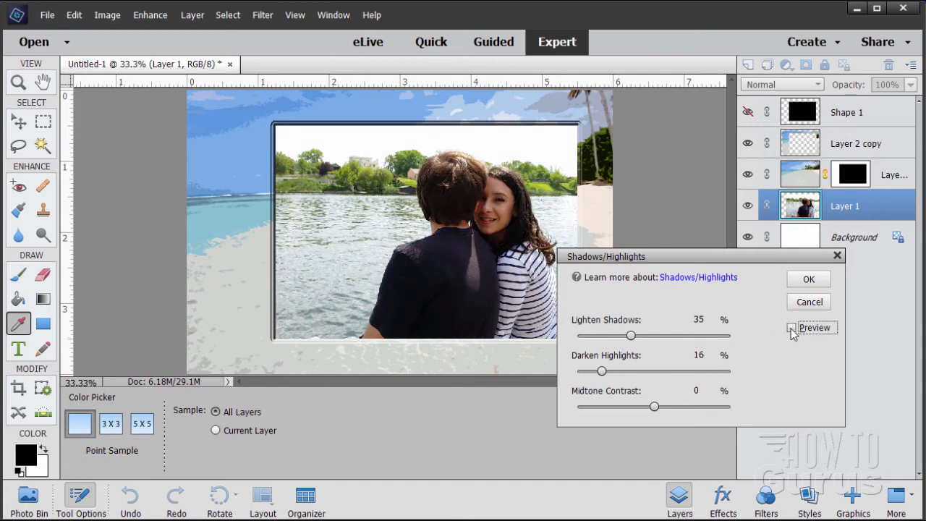
left_click(791, 328)
left_click(791, 329)
left_click(791, 328)
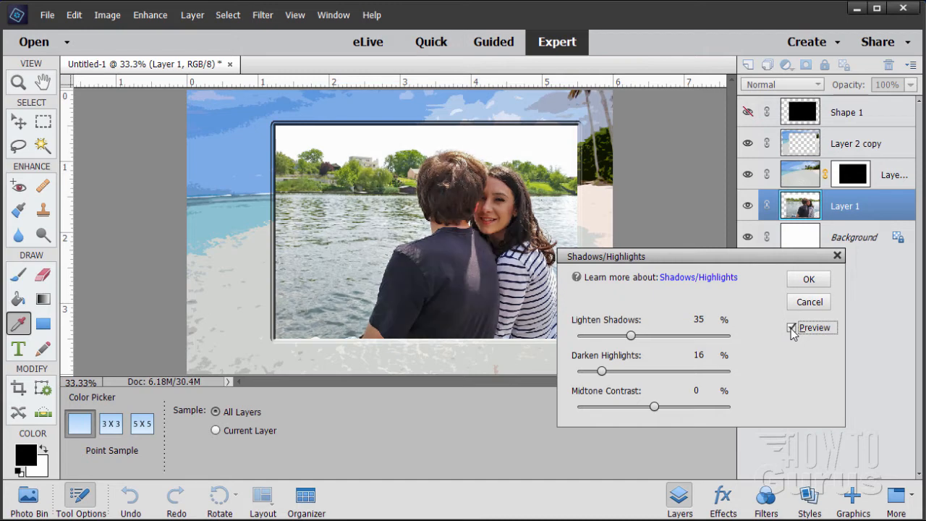
left_click(803, 283)
key("v")
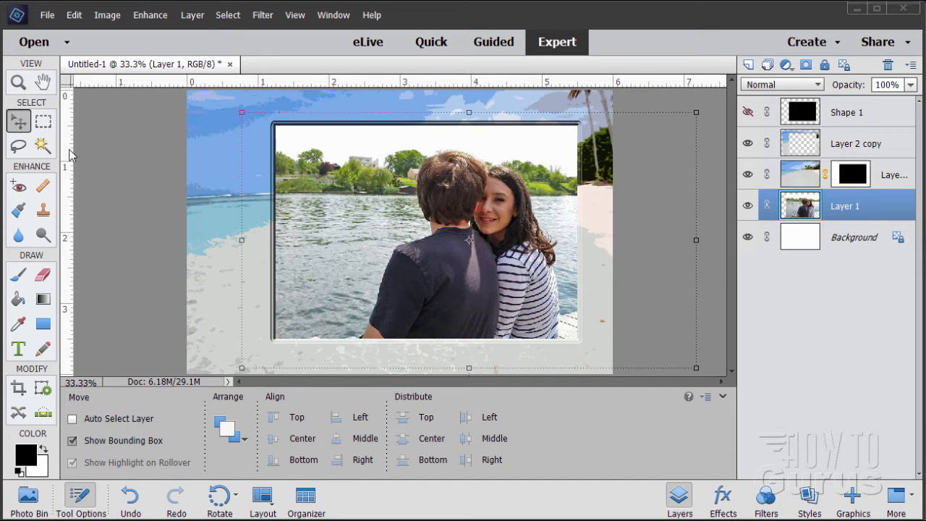
- Select the white sky with the Magic Wand at tolerance 32, and subtract the areas outside the opening and over the water using the Rectangular Marquee
left_click(43, 145)
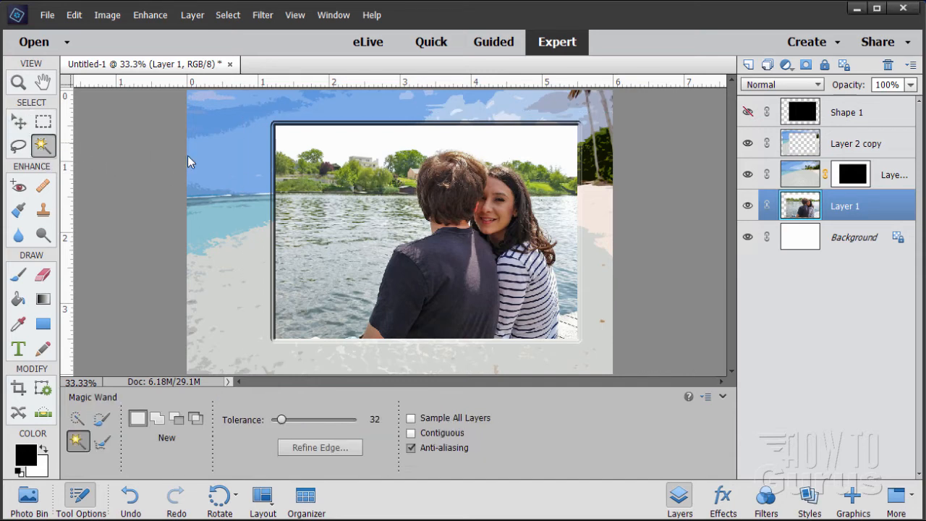
left_click(387, 145)
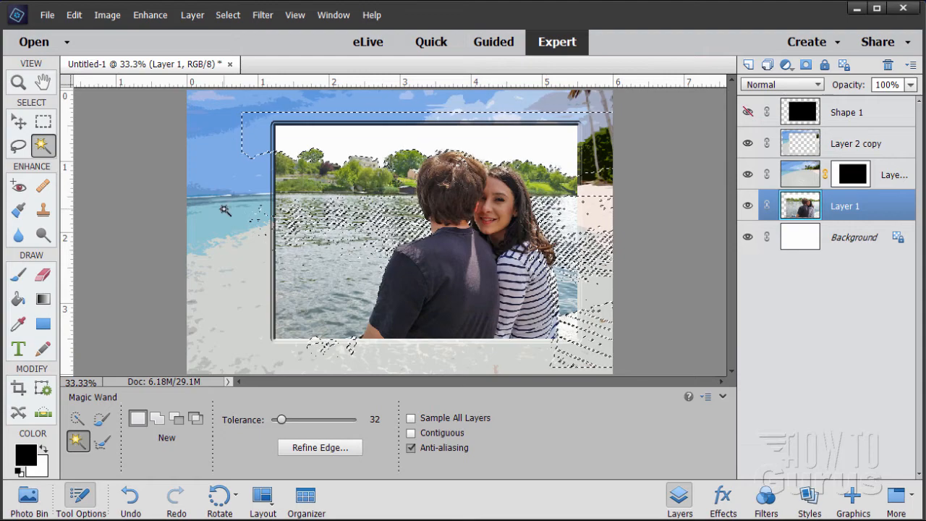
left_click(43, 123)
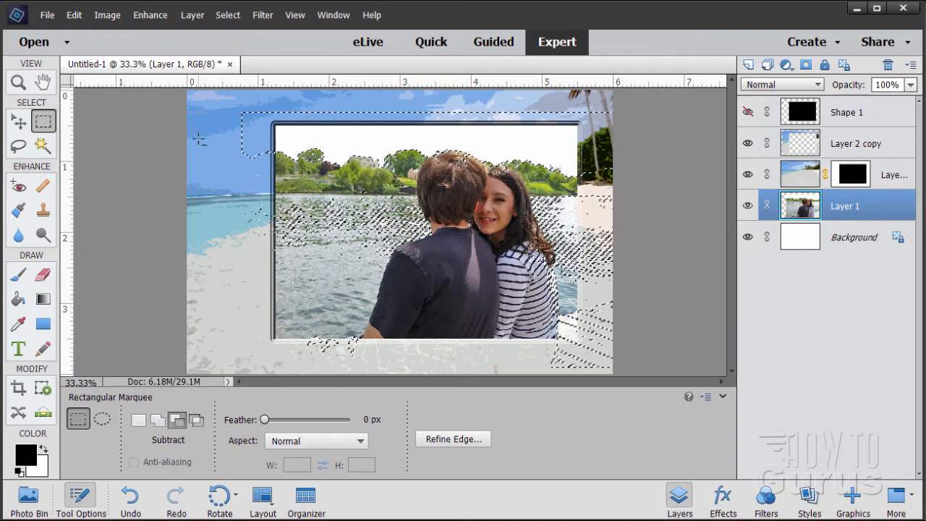
left_click_drag(237, 263, 275, 364)
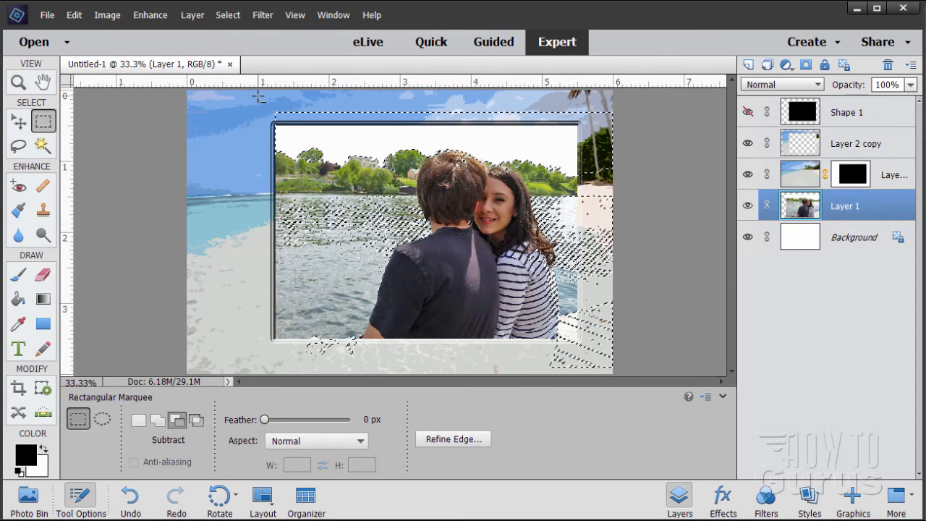
left_click_drag(258, 96, 651, 125)
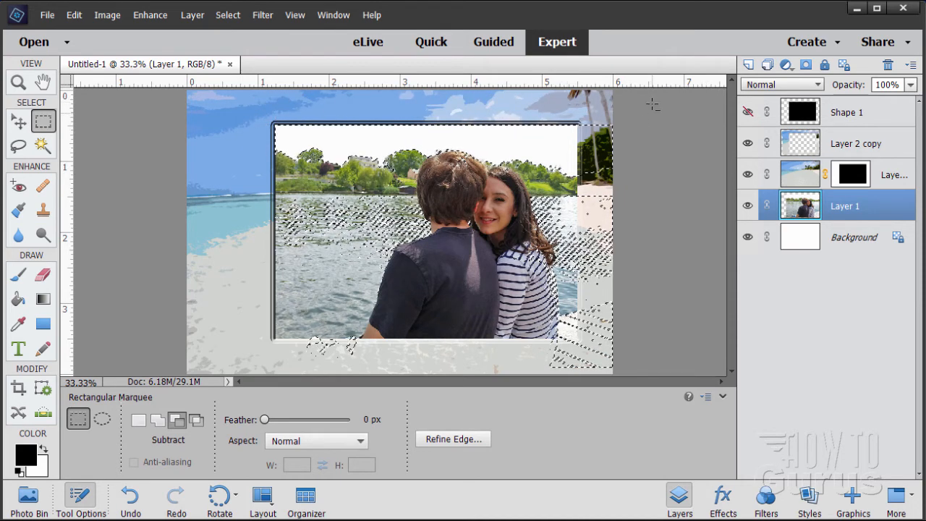
left_click_drag(651, 103, 581, 387)
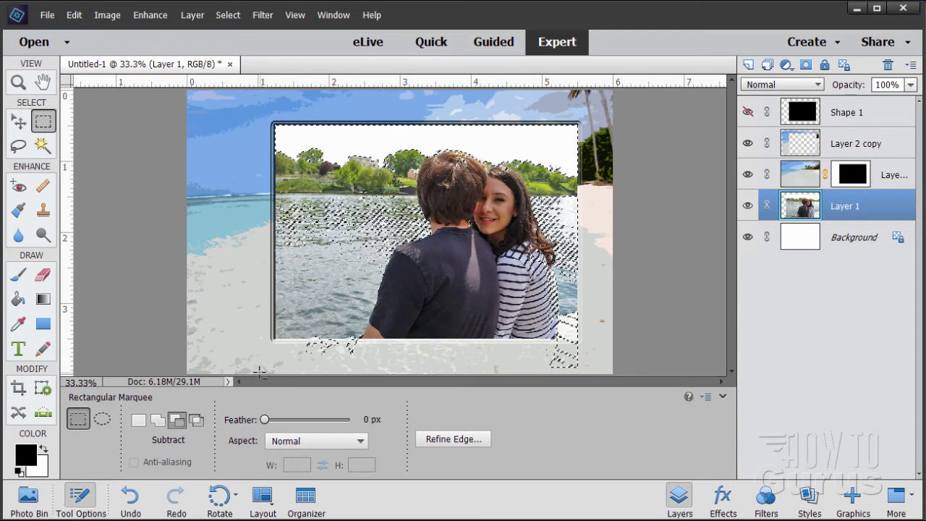
left_click_drag(259, 372, 617, 340)
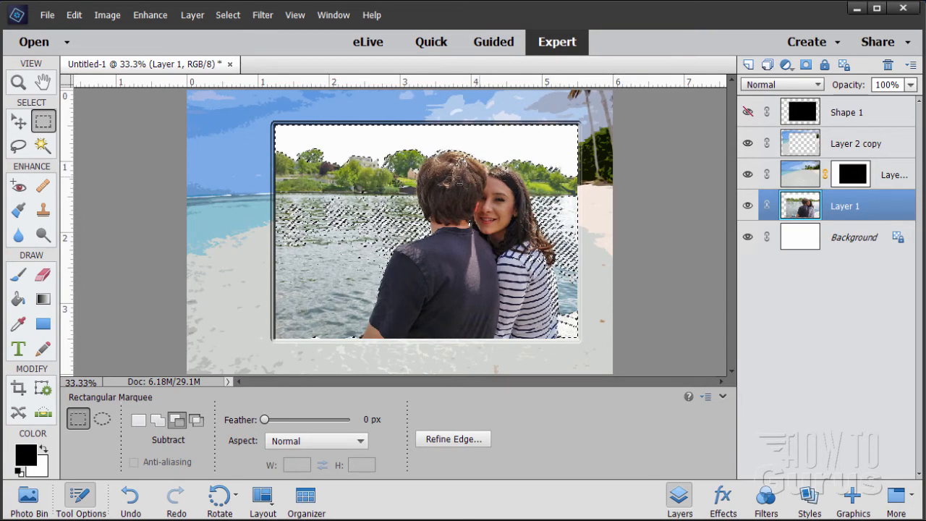
left_click_drag(264, 359, 594, 182)
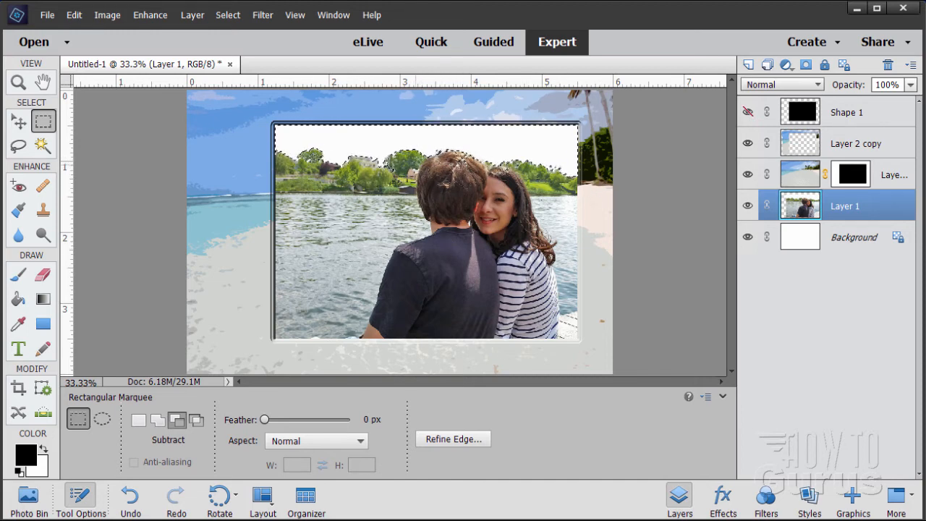
- Subtract the house roof beside the man's head from the sky selection with the Lasso tool
left_click(18, 82)
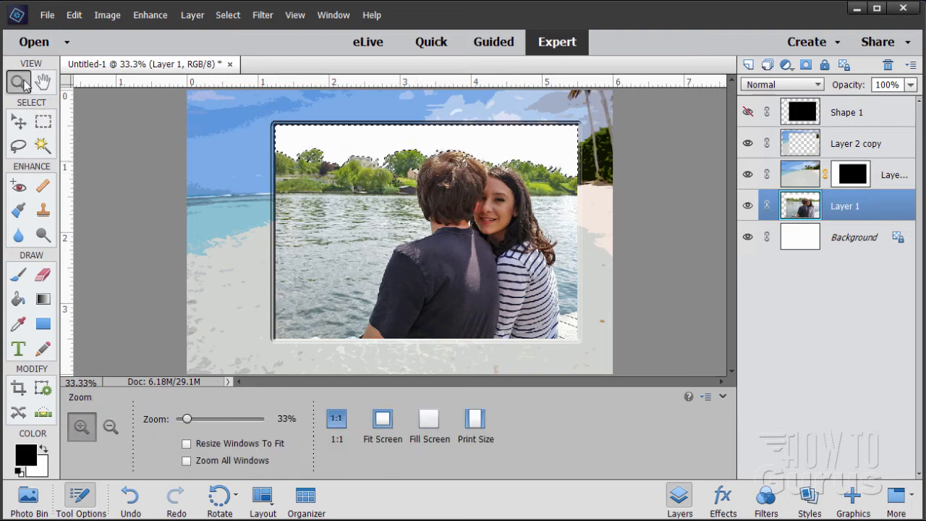
left_click(445, 178)
left_click(434, 178)
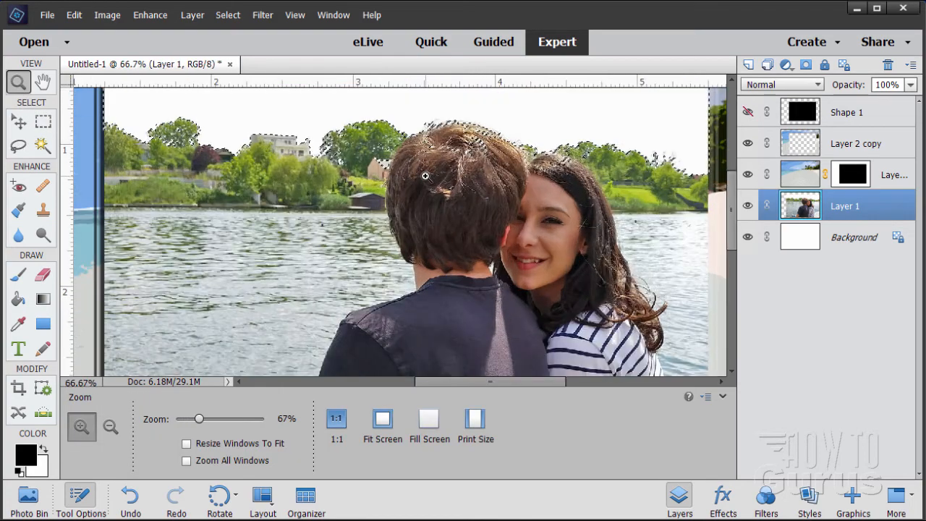
left_click(424, 176)
scroll(374, 180, "up", 3)
left_click(345, 192)
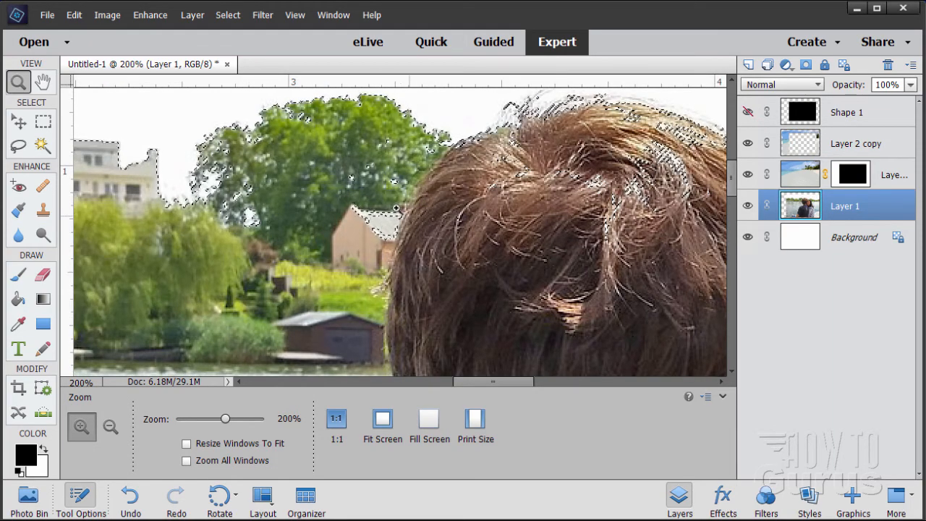
left_click(18, 145)
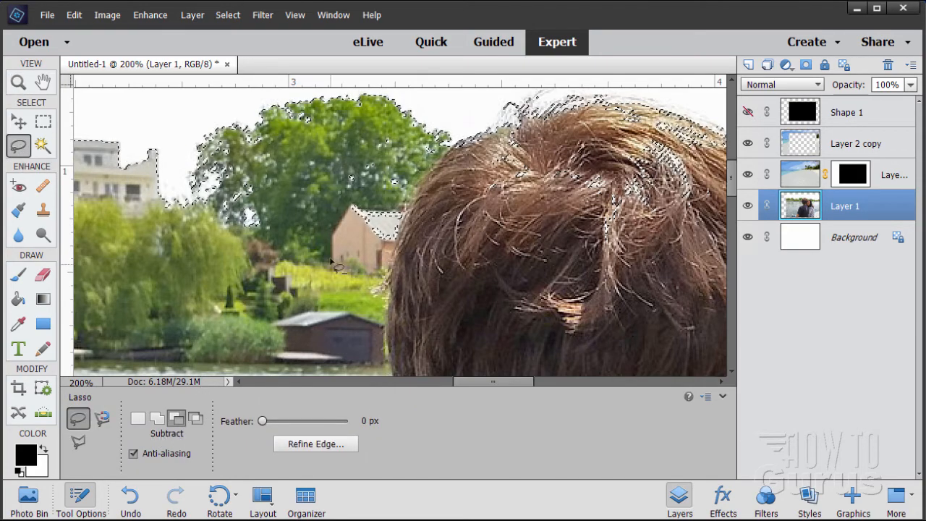
mouse_move(383, 257)
left_mouse_down()
mouse_move(425, 232)
mouse_move(434, 208)
left_mouse_up()
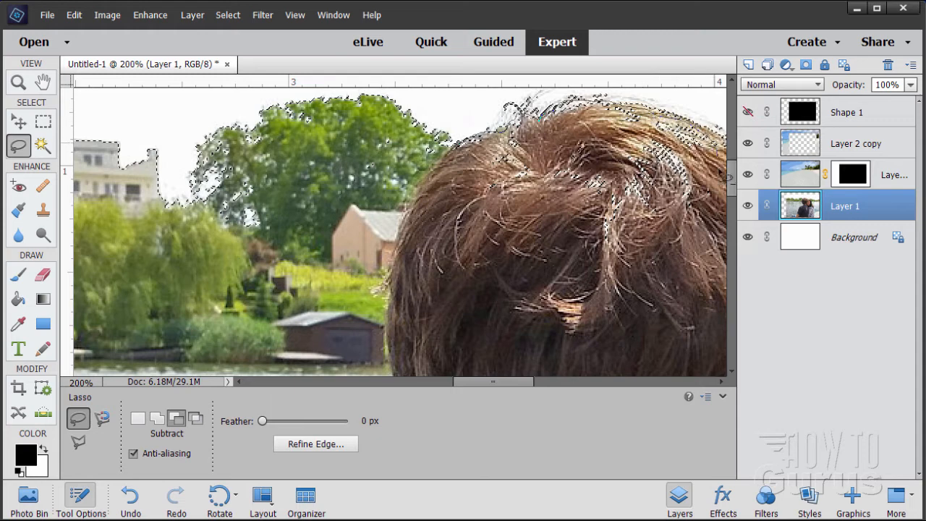
- Subtract the stray highlights inside and along the edge of the man's hair from the sky selection with the Lasso
mouse_move(687, 257)
left_mouse_down()
mouse_move(634, 274)
mouse_move(478, 233)
left_mouse_up()
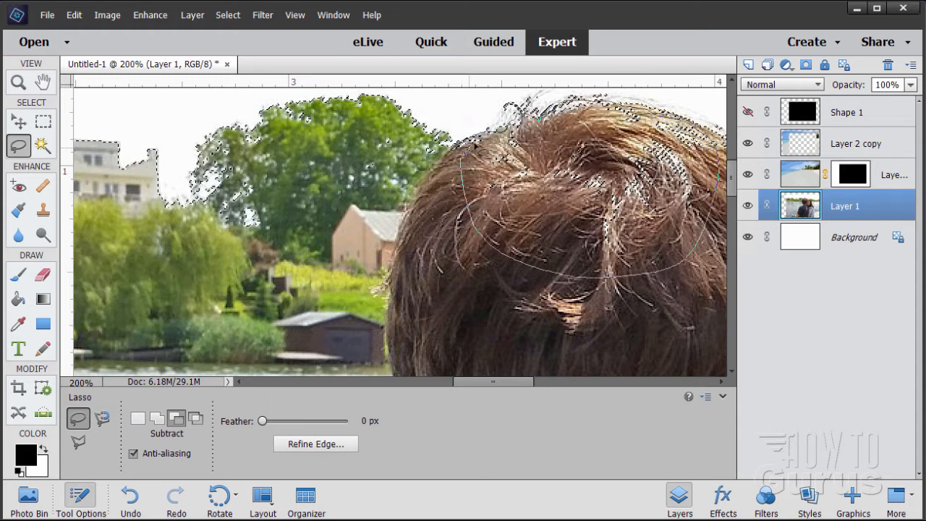
left_click_drag(500, 137, 504, 133)
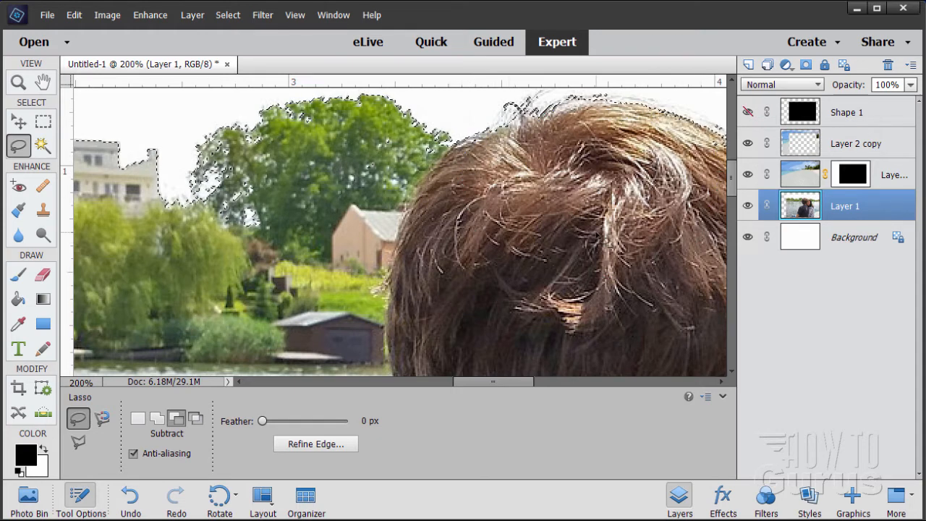
left_click_drag(512, 379, 548, 381)
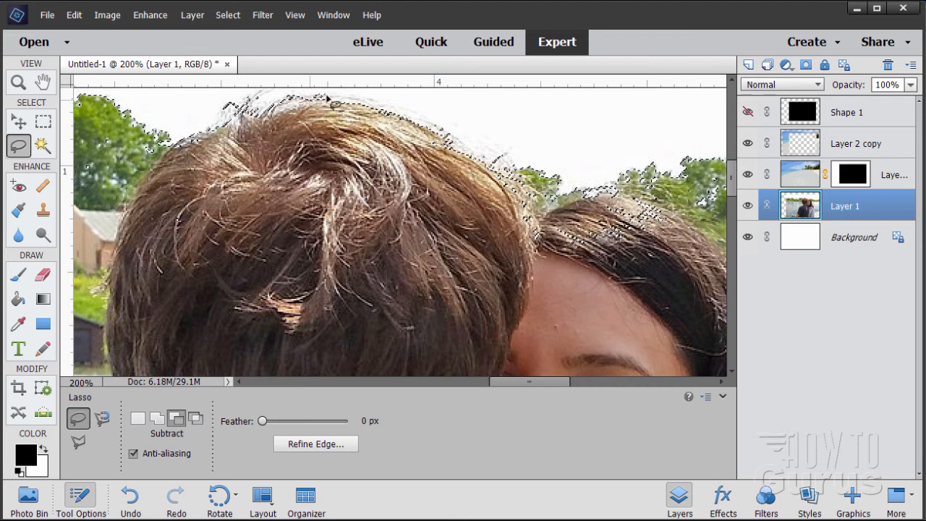
mouse_move(352, 101)
left_mouse_down()
mouse_move(399, 112)
mouse_move(461, 147)
left_mouse_up()
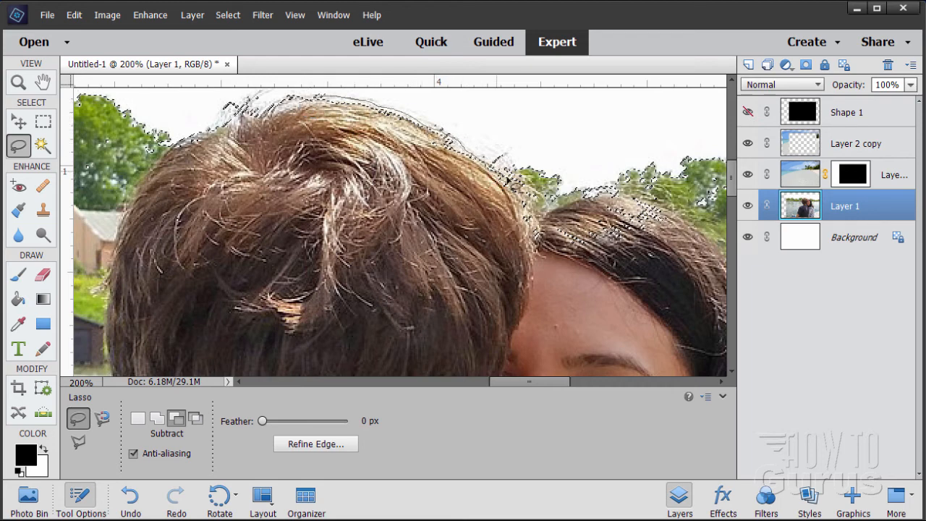
left_click_drag(522, 202, 533, 229)
left_click_drag(504, 265, 329, 162)
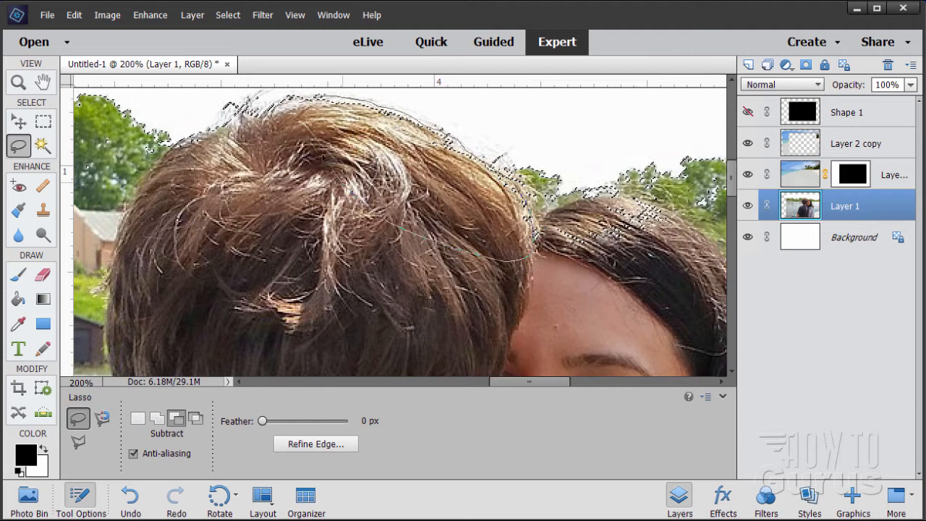
left_click_drag(305, 106, 304, 105)
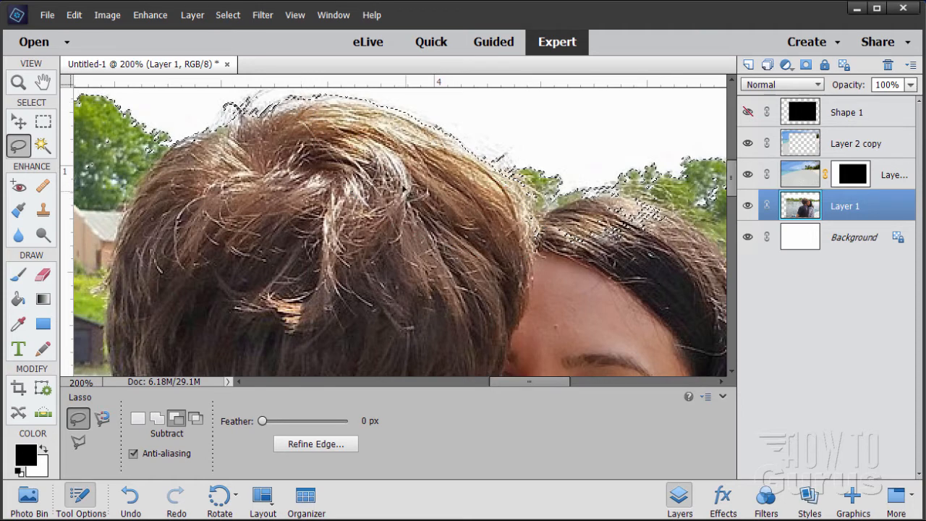
- Subtract the highlights in the woman's hair from the sky selection with the Lasso, and return to the Move tool
left_click_drag(500, 379, 528, 379)
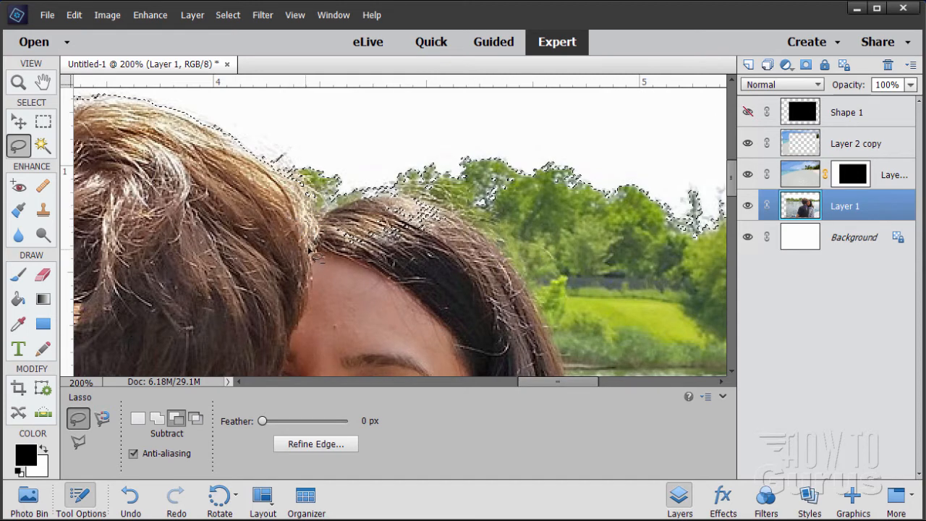
mouse_move(354, 212)
left_mouse_down()
mouse_move(408, 204)
mouse_move(457, 228)
mouse_move(370, 269)
left_mouse_up()
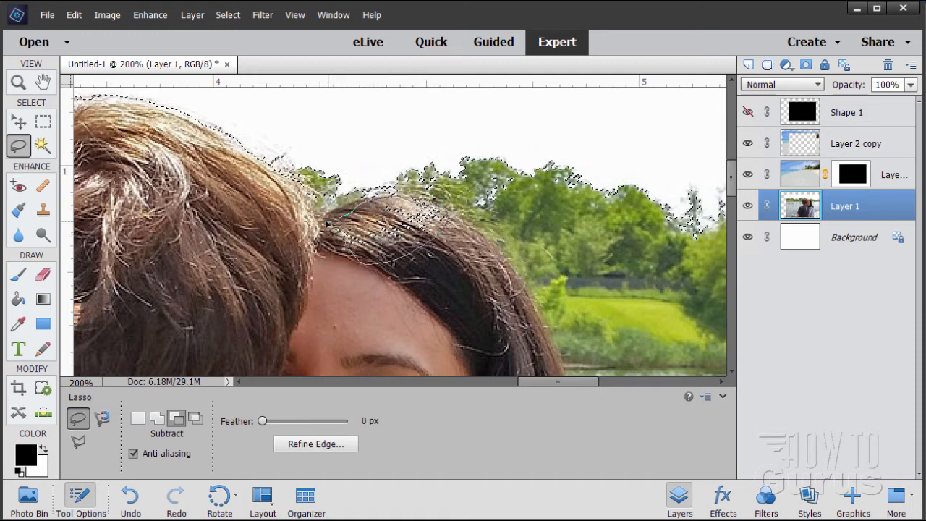
left_click_drag(327, 224, 322, 221)
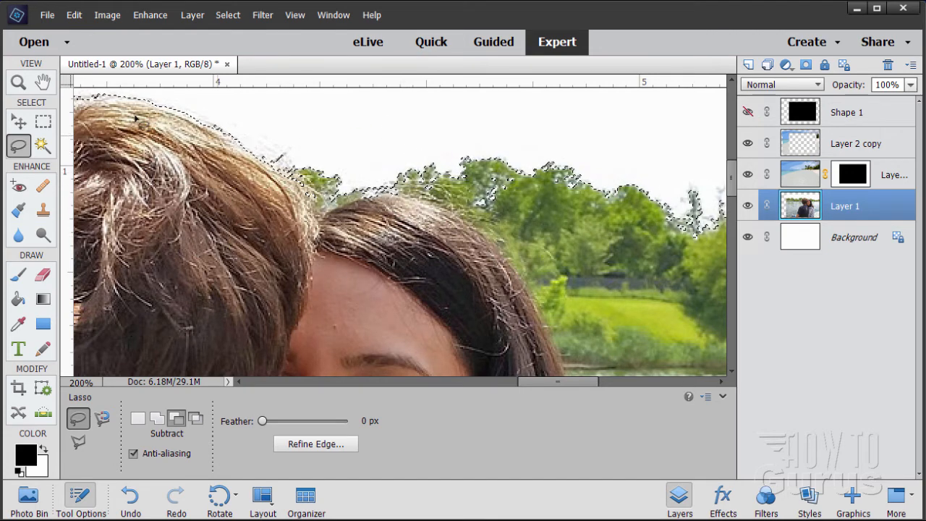
left_click(294, 15)
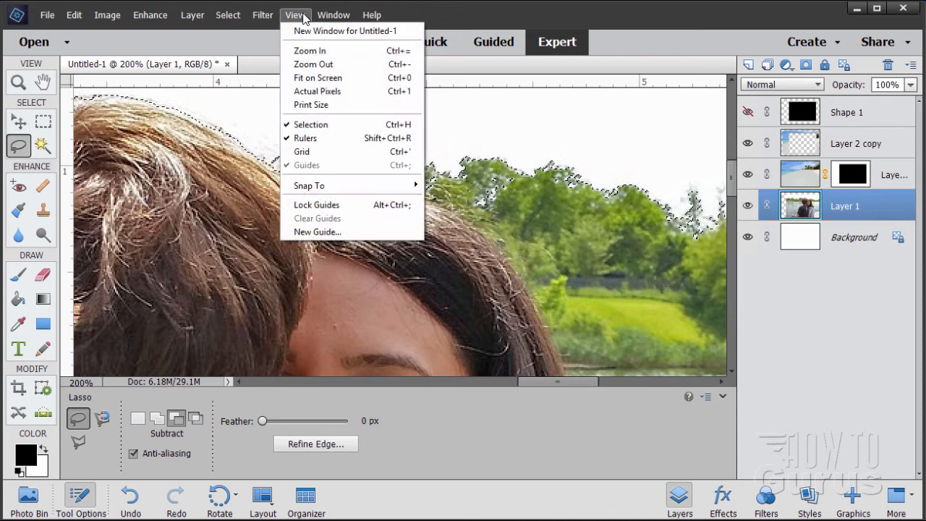
left_click(312, 77)
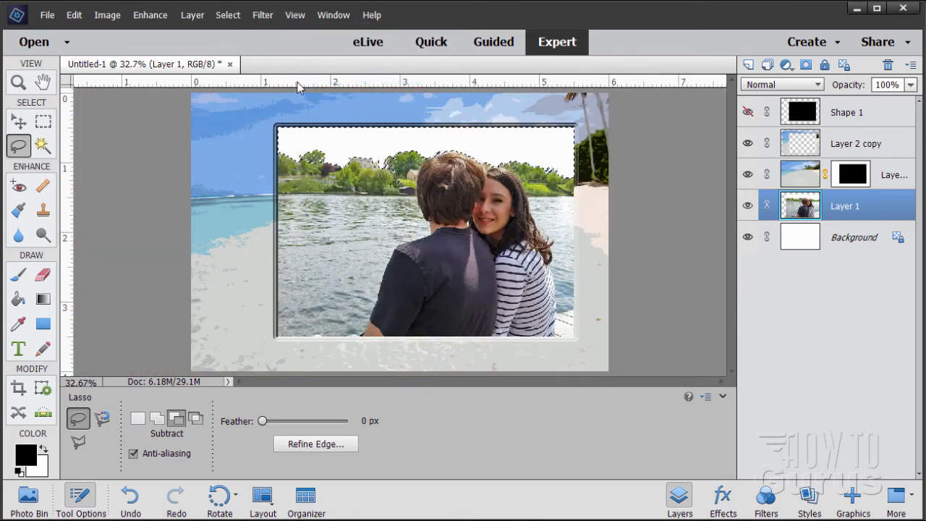
left_click(18, 122)
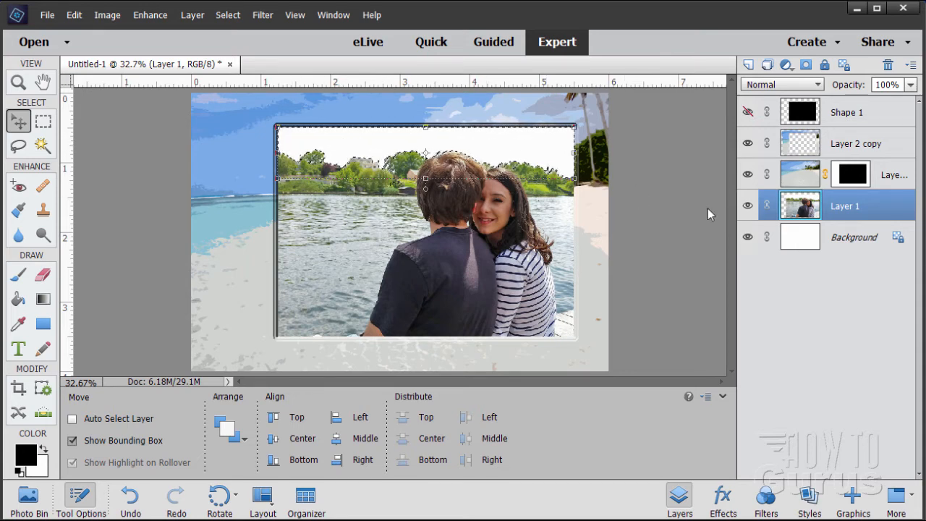
- Add a linear gradient fill layer over the selected sky, clipped to the lake photo layer, and reverse the gradient
left_click(192, 15)
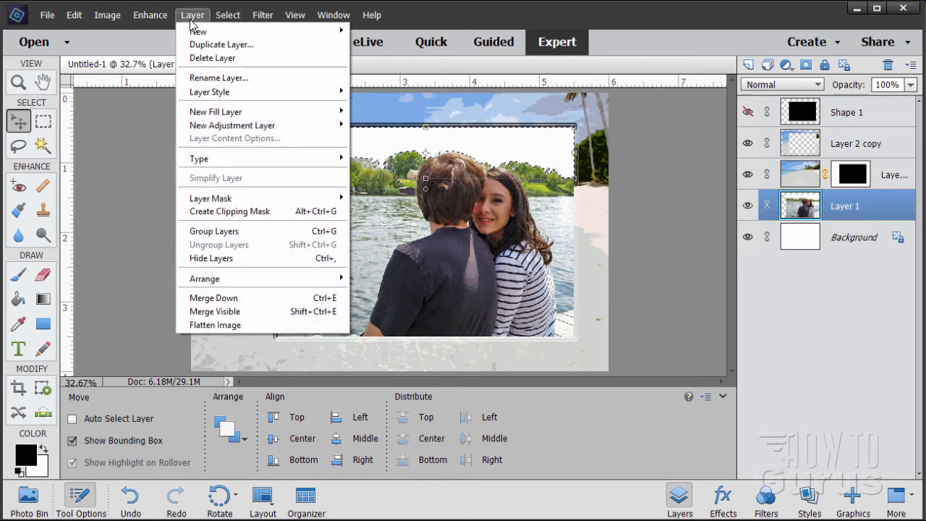
mouse_move(215, 114)
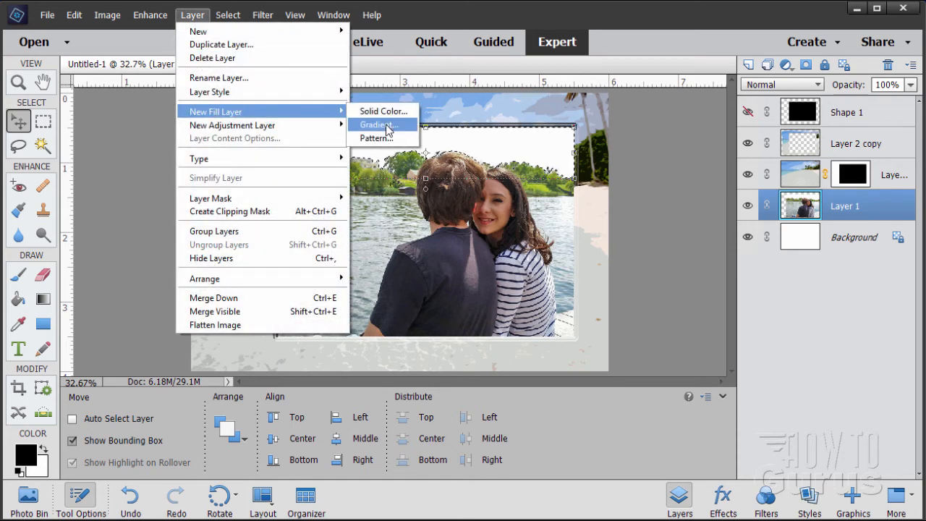
left_click(382, 124)
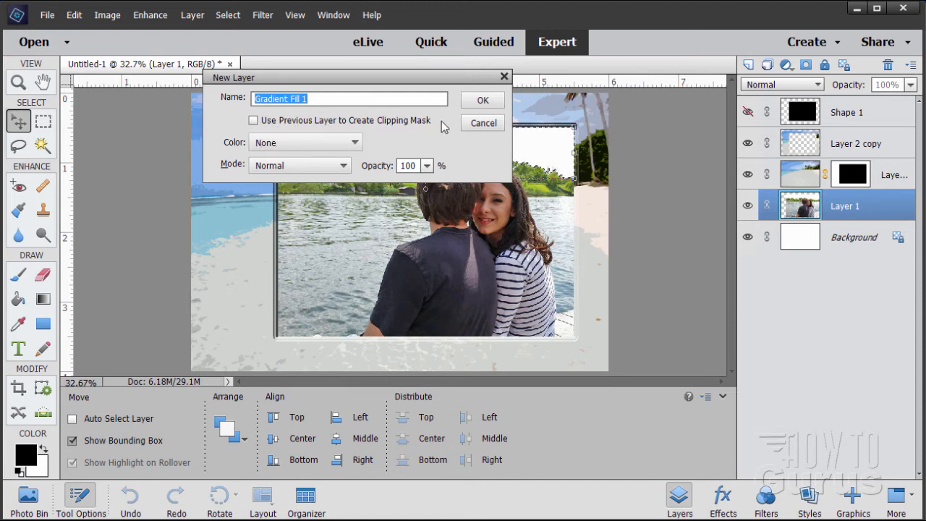
left_click(254, 120)
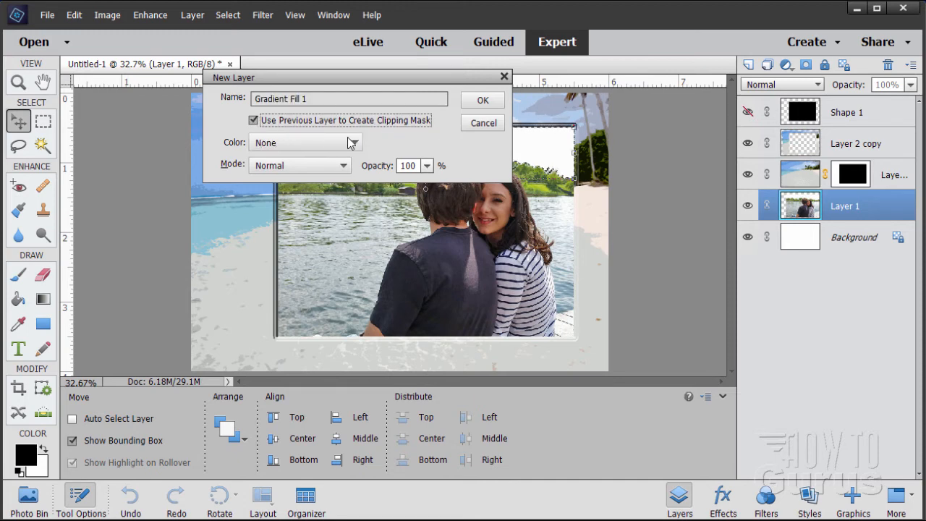
left_click(482, 101)
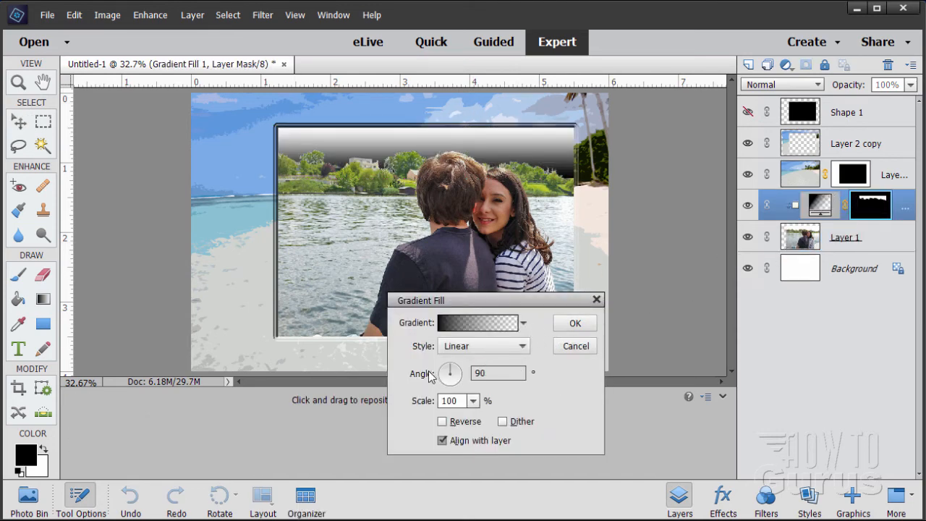
left_click(523, 324)
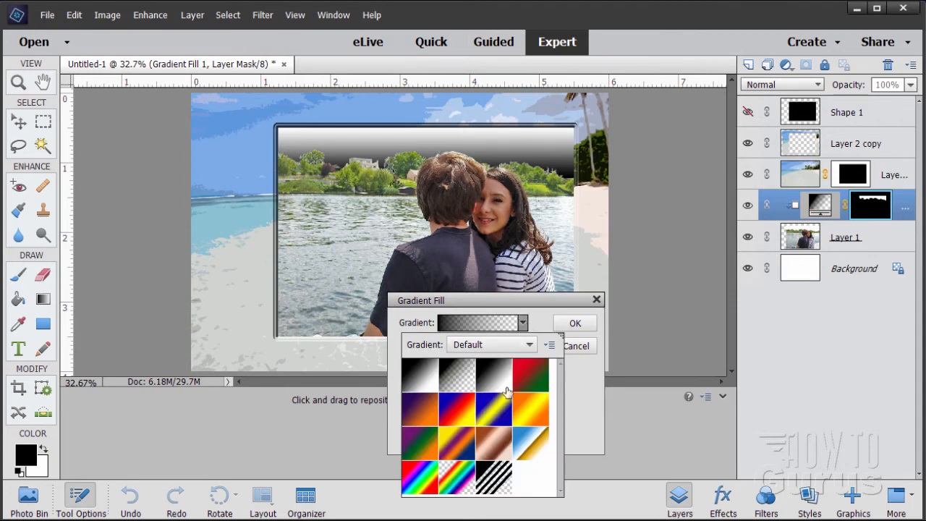
left_click(523, 324)
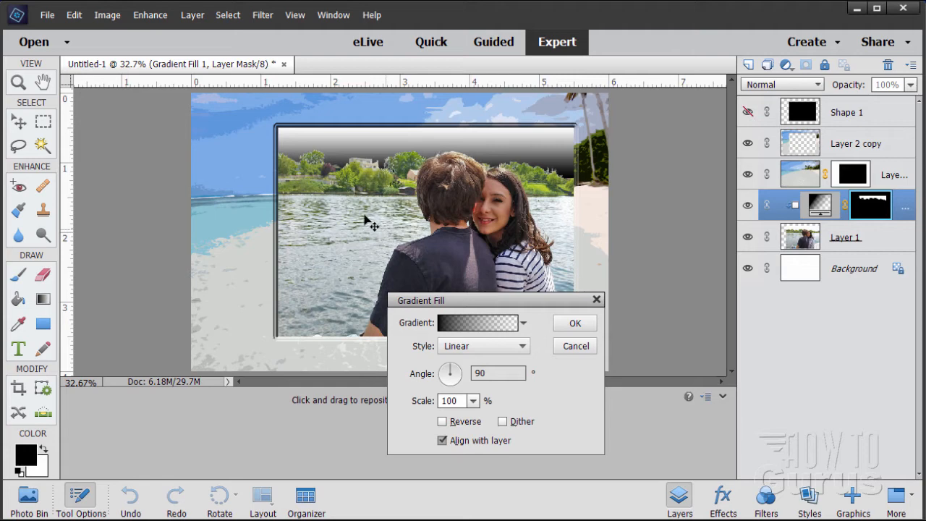
left_click(443, 421)
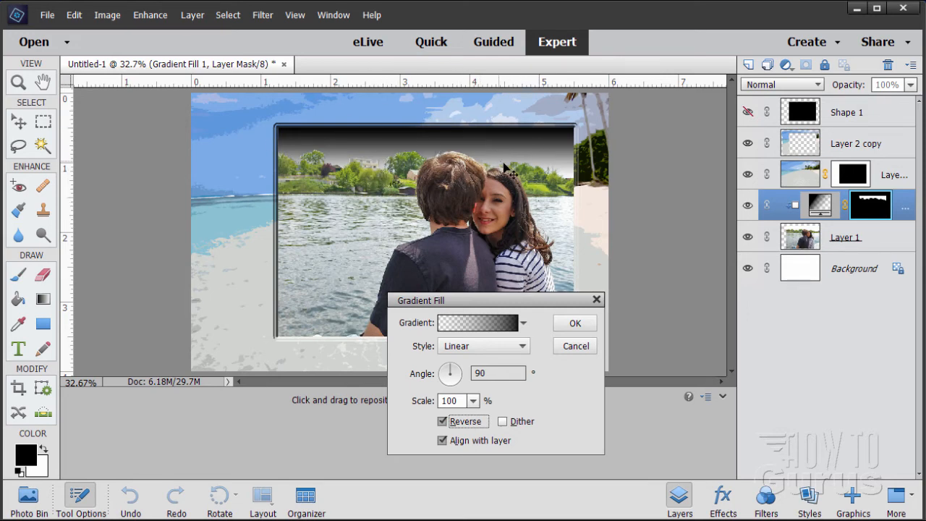
- Change the gradient's opaque black color stop to bright blue 0072ff and apply the edited gradient
left_click(478, 330)
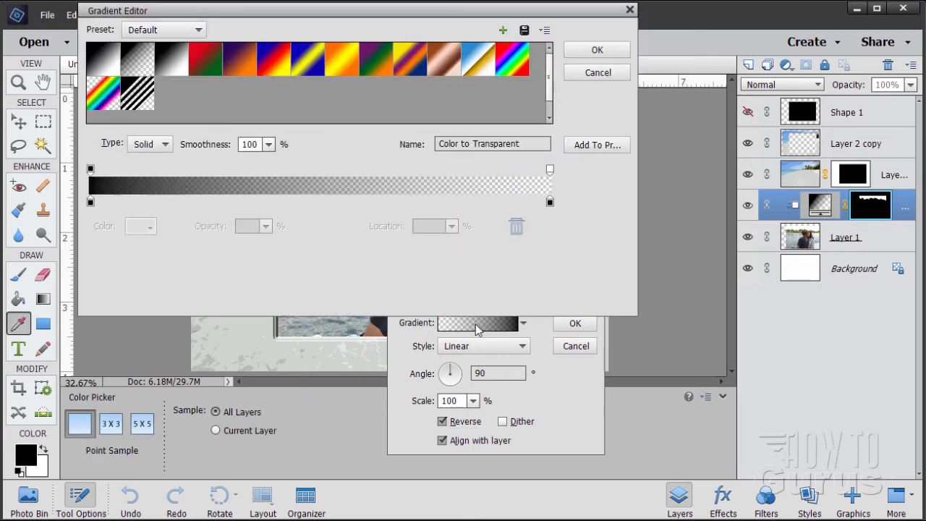
left_click(91, 203)
left_click(137, 228)
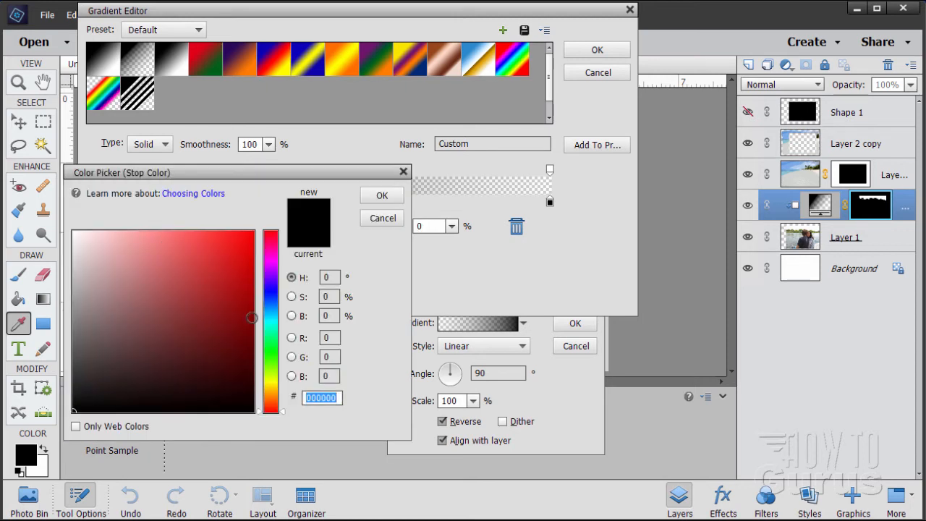
left_click_drag(275, 318, 274, 305)
left_click(248, 240)
left_click_drag(248, 240, 256, 225)
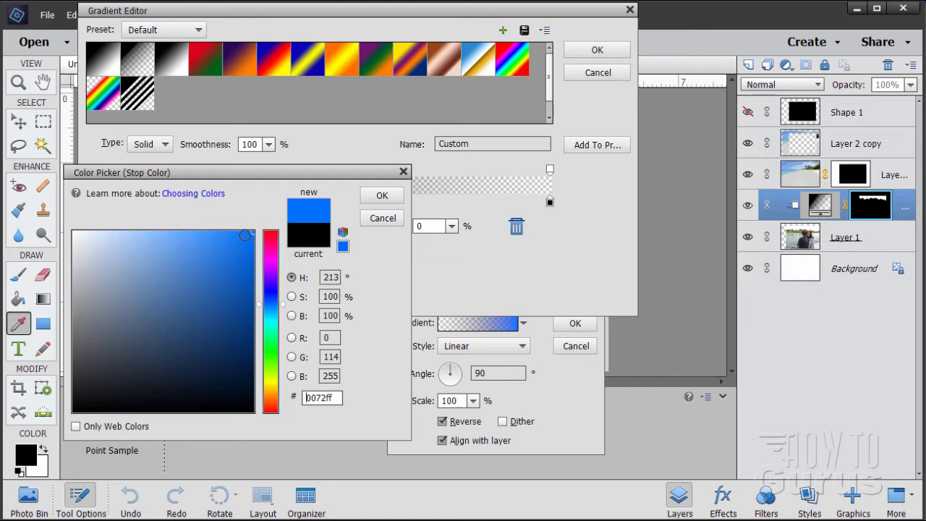
left_click(380, 196)
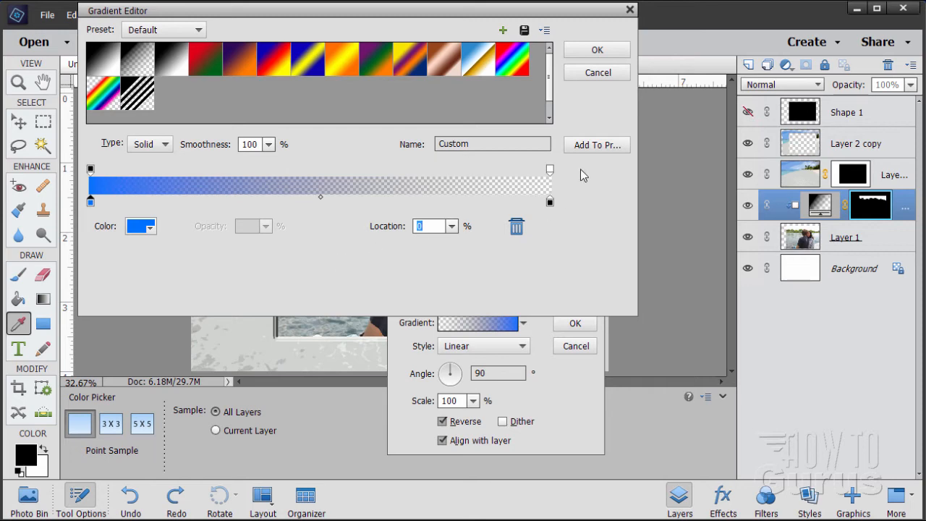
left_click(597, 51)
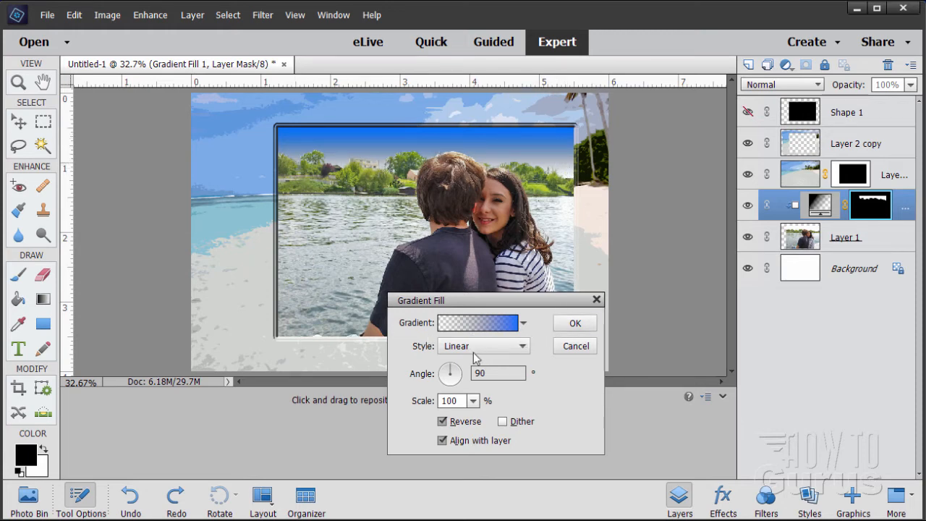
- Raise the opacity of the gradient's transparent end stop to 100%
left_click(473, 324)
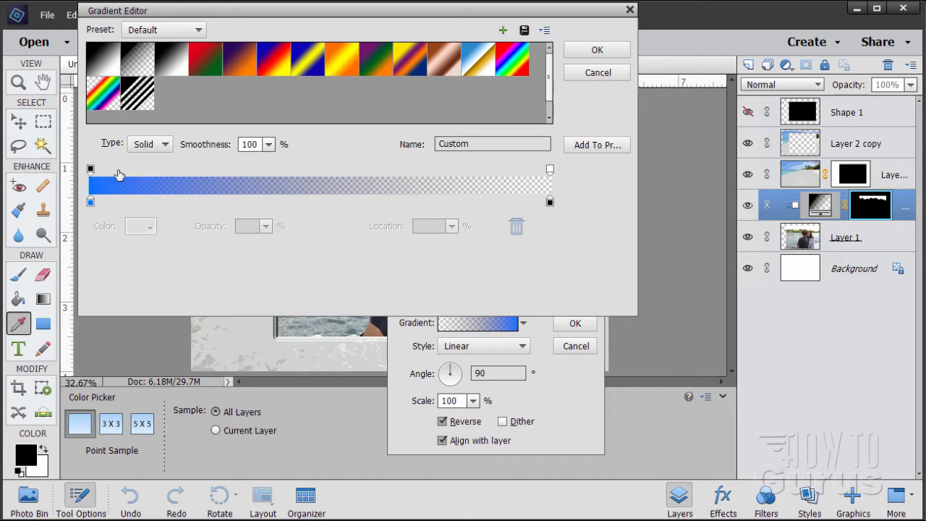
left_click(550, 170)
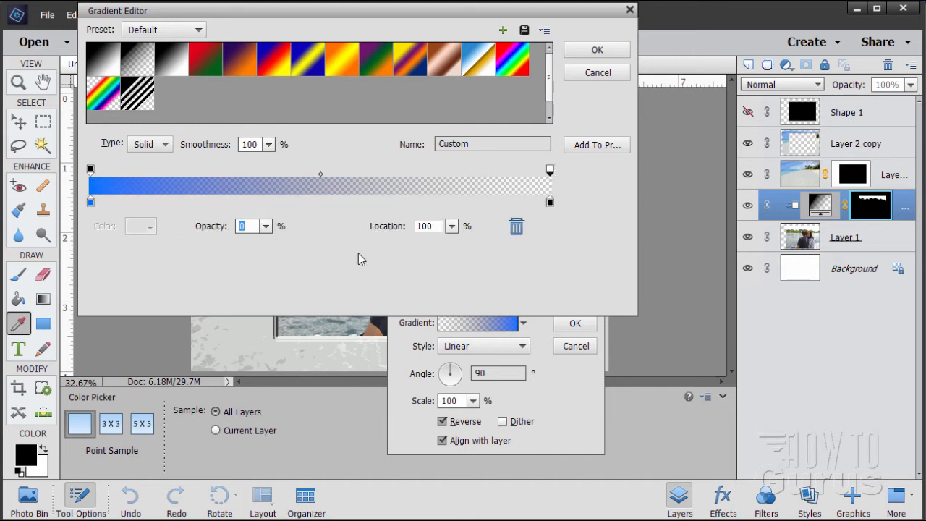
left_click(266, 227)
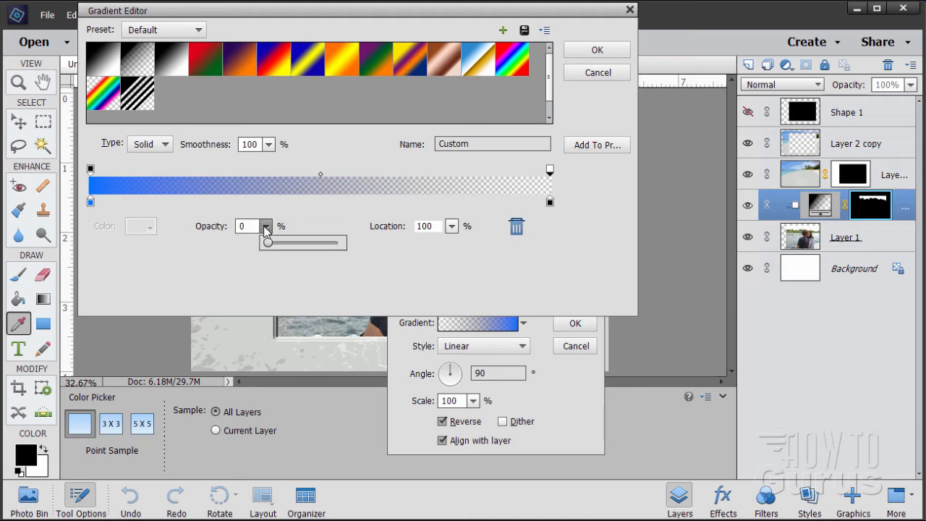
left_click(265, 226)
left_click(265, 227)
left_click_drag(268, 244, 365, 250)
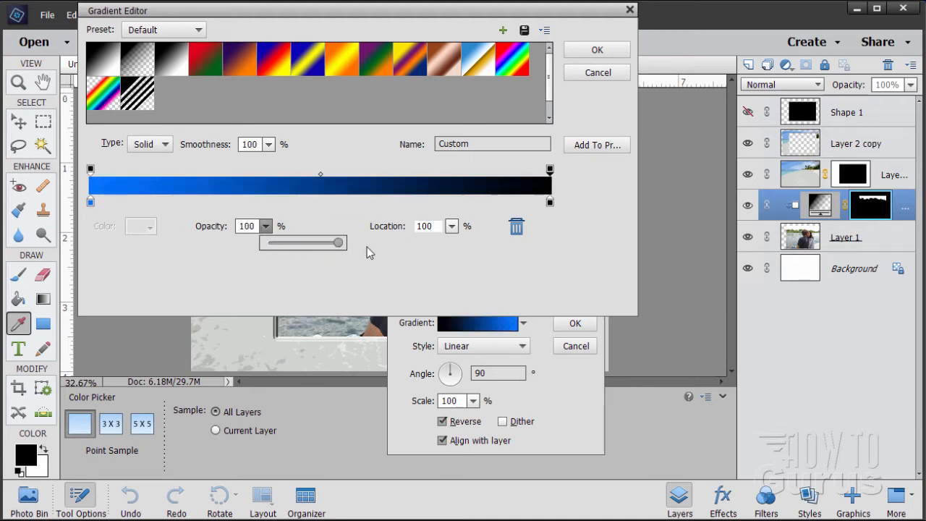
- Change the color stop at the gradient's 100% location to white
left_click(550, 203)
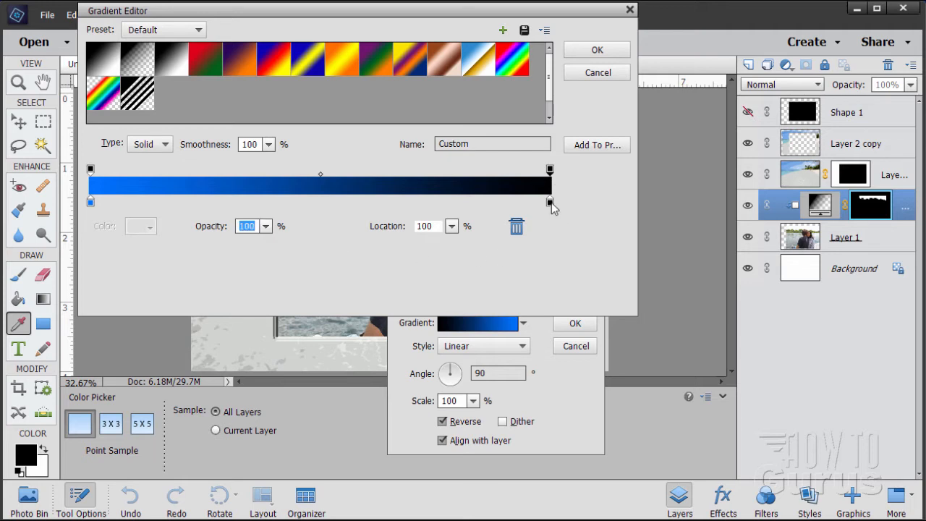
left_click(550, 203)
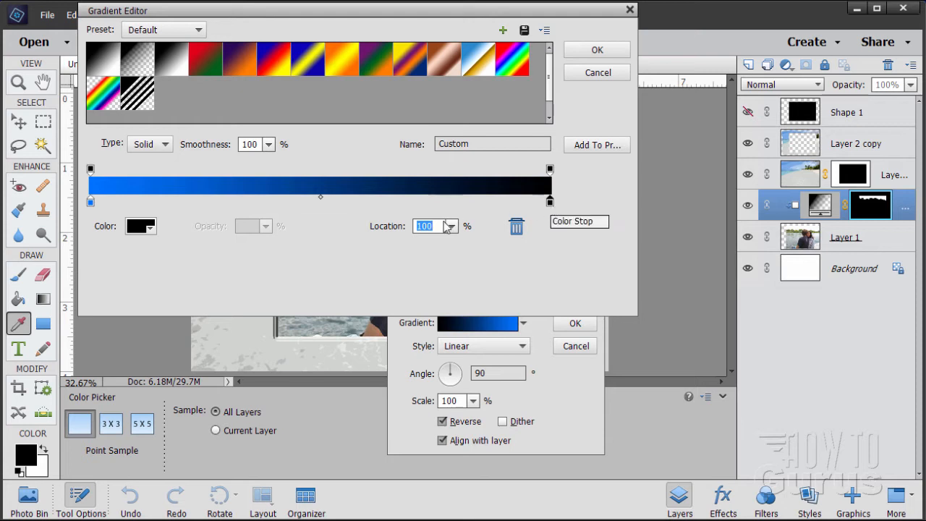
left_click(140, 227)
left_click_drag(111, 257, 73, 231)
left_click(393, 196)
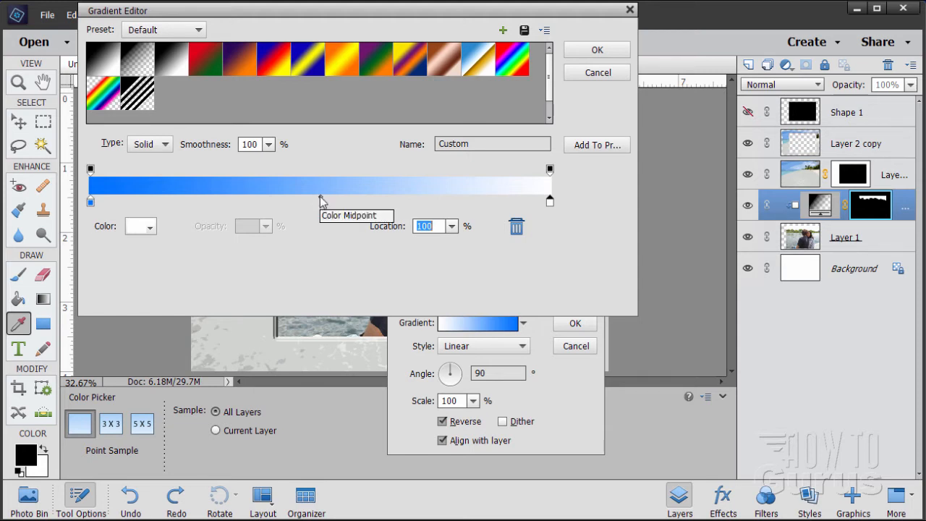
- Set the color midpoint between the blue and white stops to 25% and apply the gradient
left_click_drag(320, 195, 215, 200)
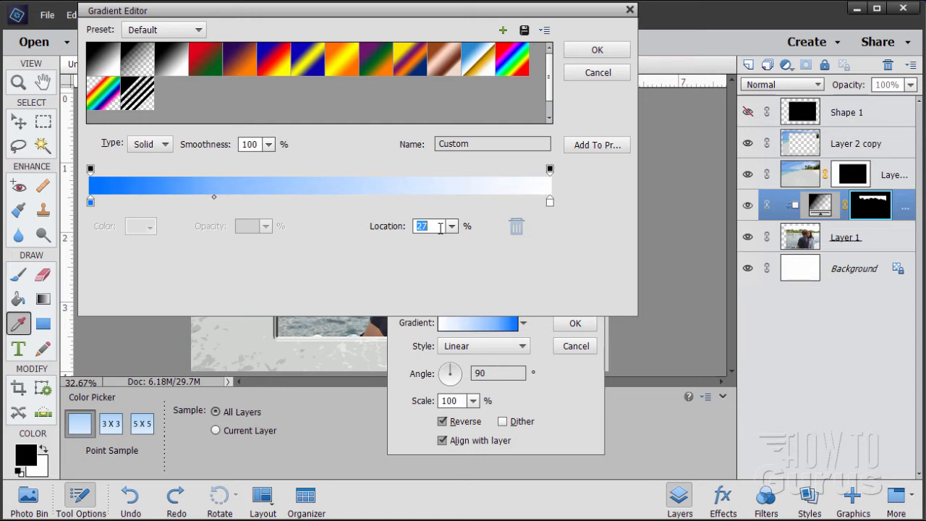
type("25")
left_click(600, 51)
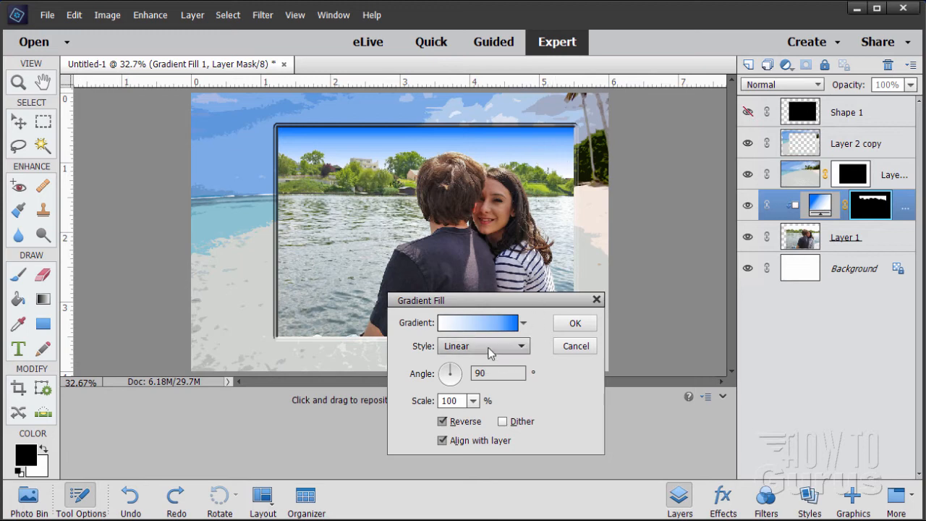
- Move the blue-to-white color midpoint to 40% and confirm the sky's gradient fill
left_click(468, 328)
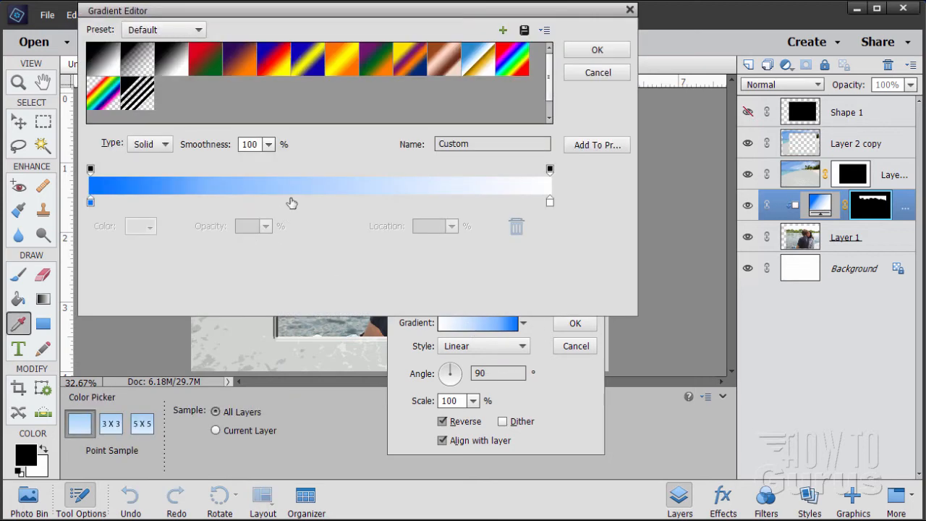
left_click(91, 202)
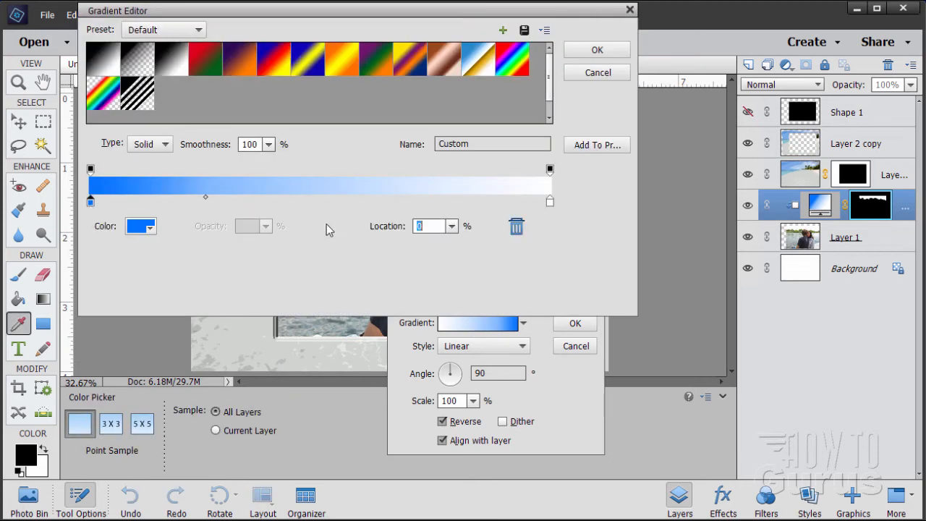
left_click_drag(205, 198, 280, 201)
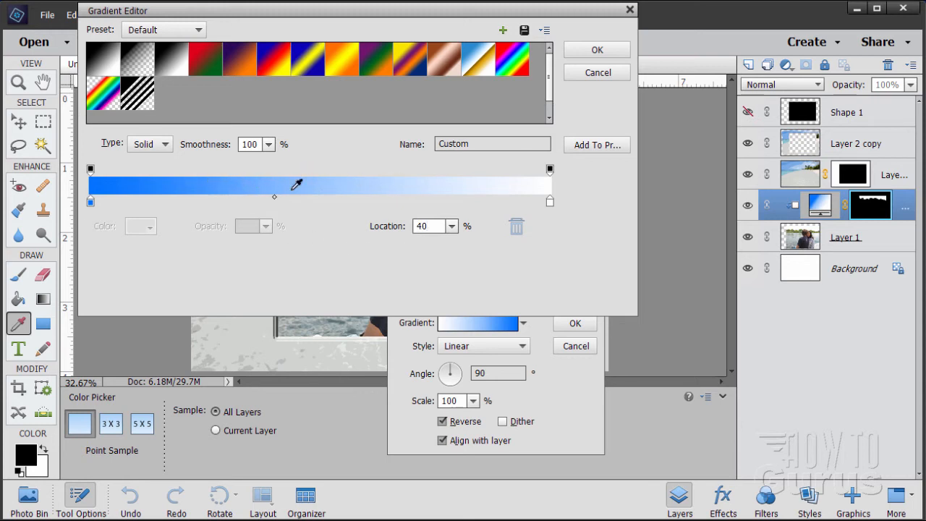
left_click(591, 51)
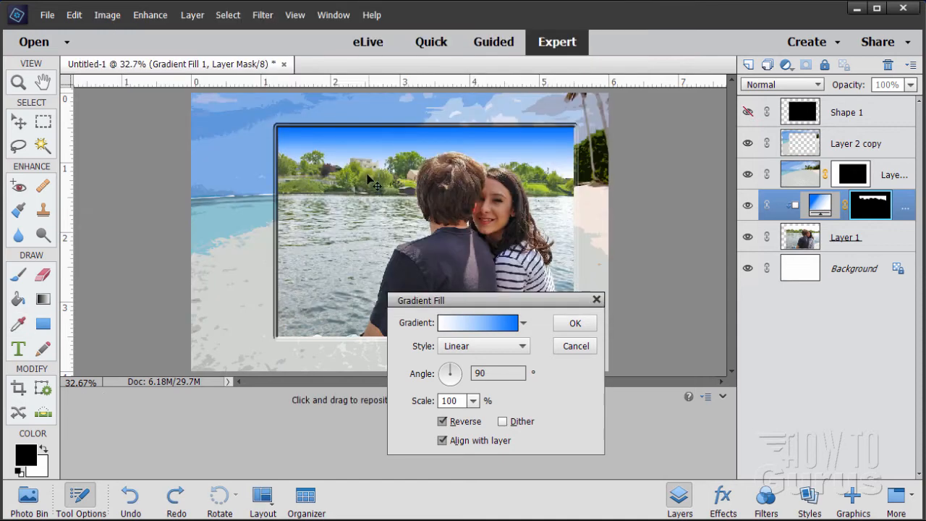
left_click(581, 327)
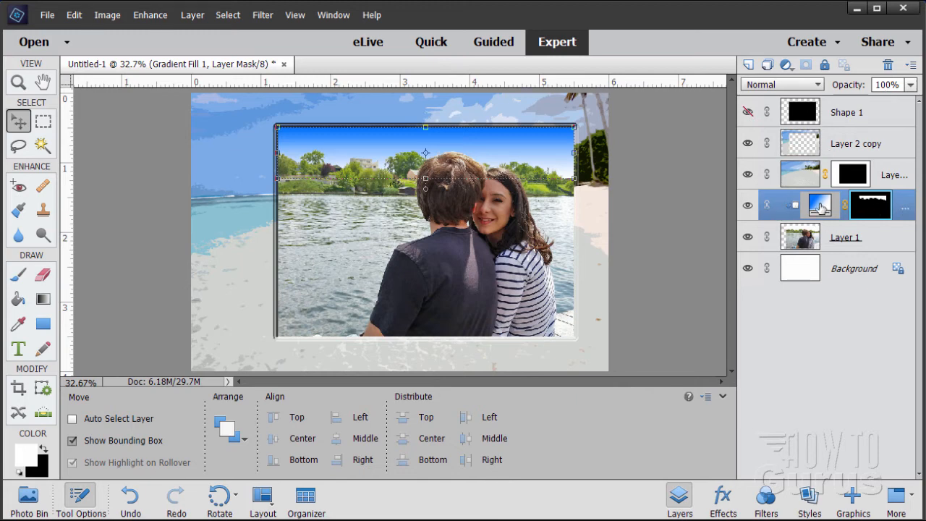
- Lower the sky gradient layer's opacity to 45%, and select the Background layer to view the result
left_click(910, 85)
left_click_drag(915, 105, 876, 107)
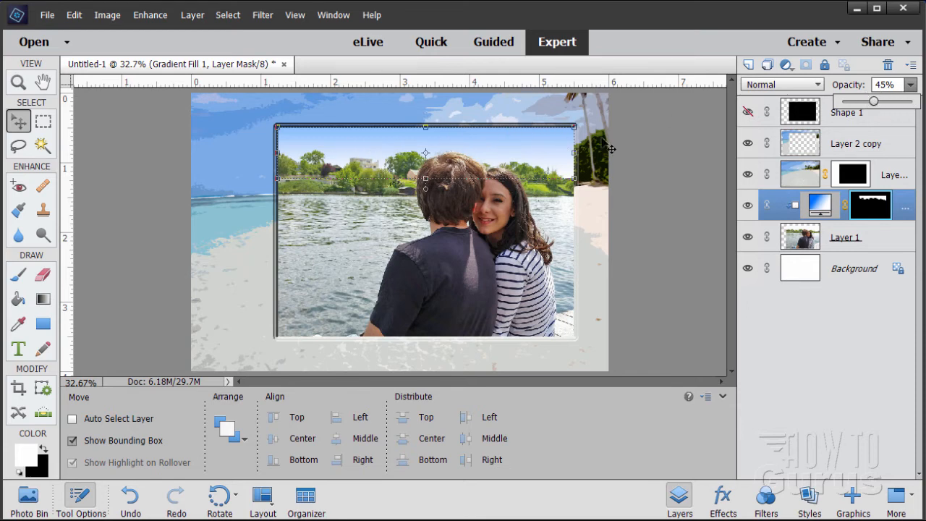
left_click(825, 267)
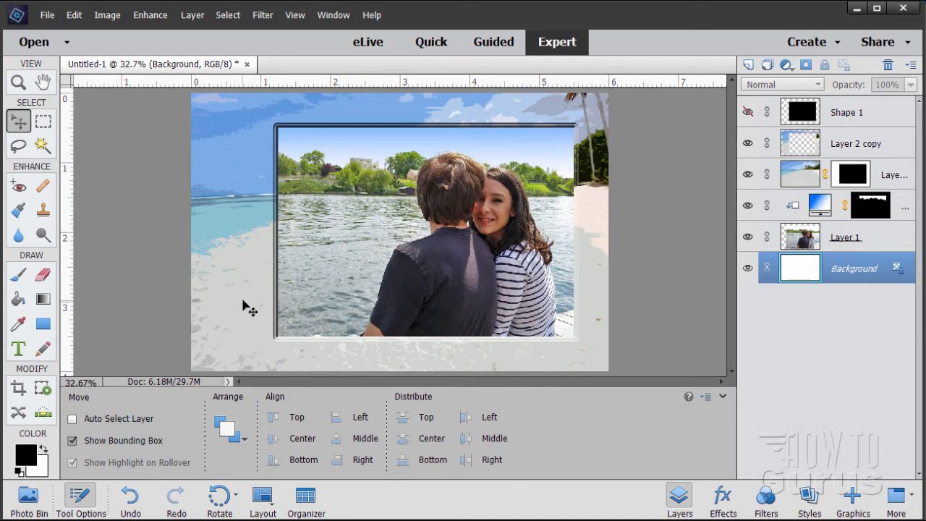
- Add the Palm Tree graphic above Layer 2 copy and place it on the beach border beside the photo opening's left edge
left_click(801, 146)
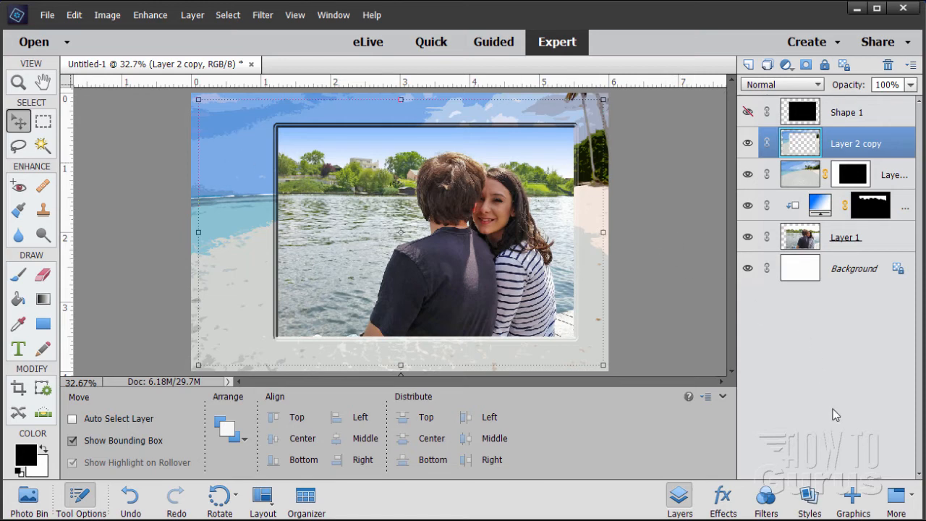
left_click(854, 497)
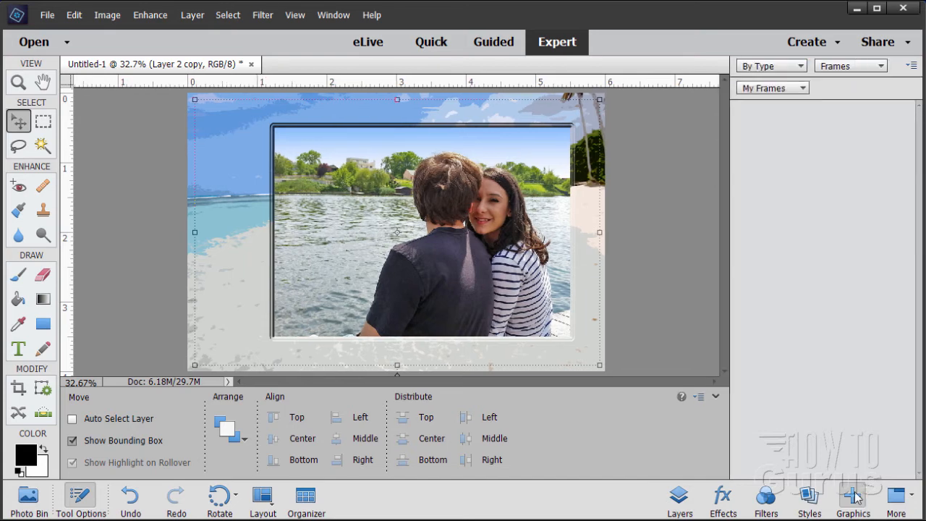
left_click(865, 69)
left_click(832, 96)
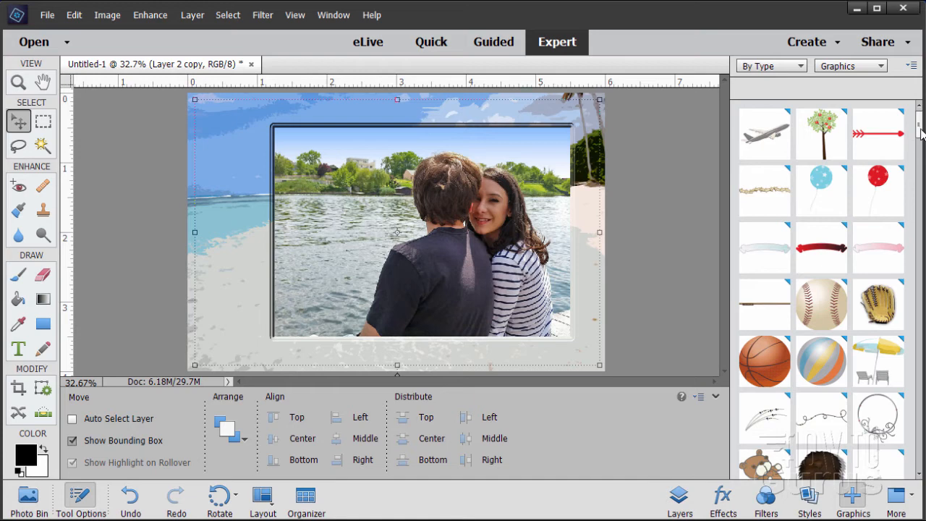
left_click_drag(922, 130, 920, 348)
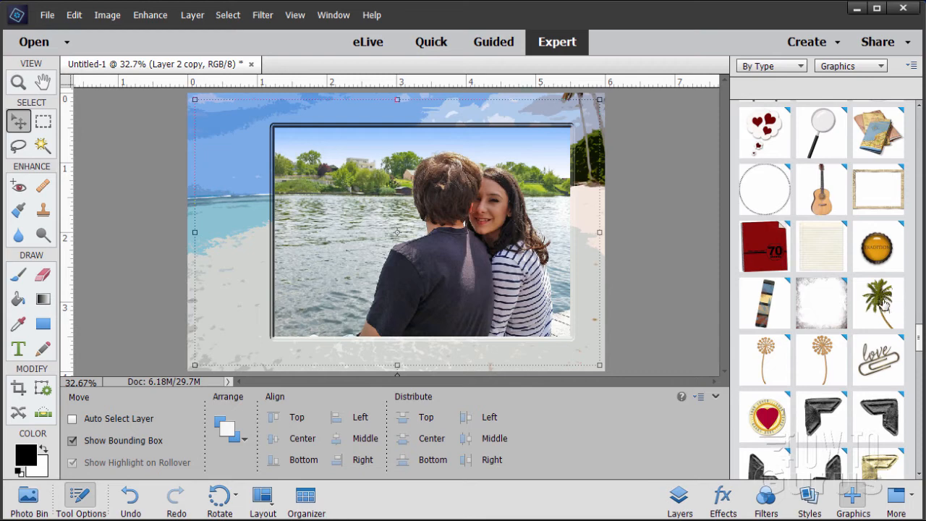
double_click(883, 302)
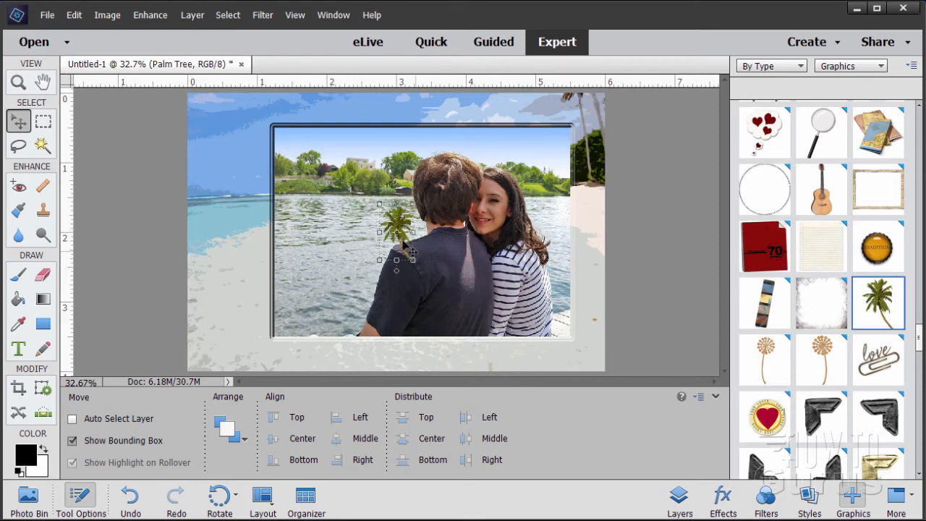
left_click_drag(401, 240, 248, 244)
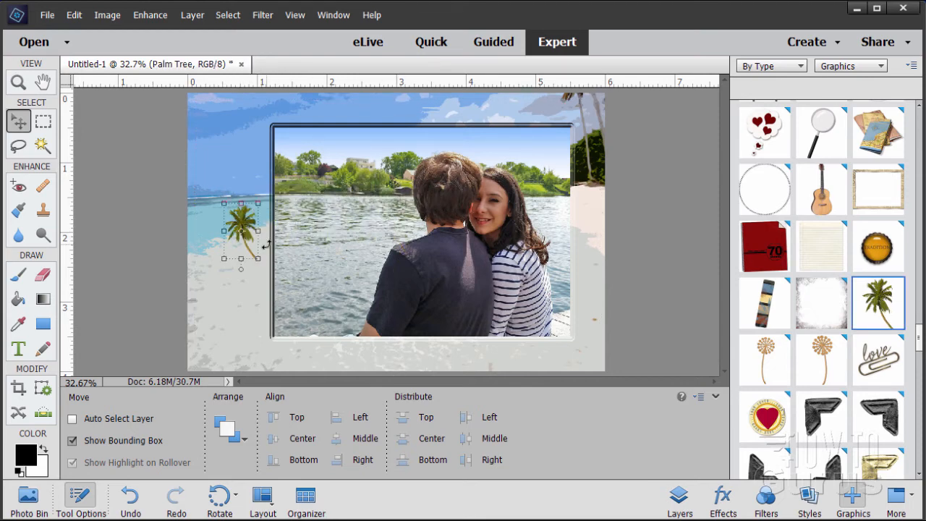
- Flip the Palm Tree layer horizontally so its trunk leans toward the postcard's left edge
left_click(677, 499)
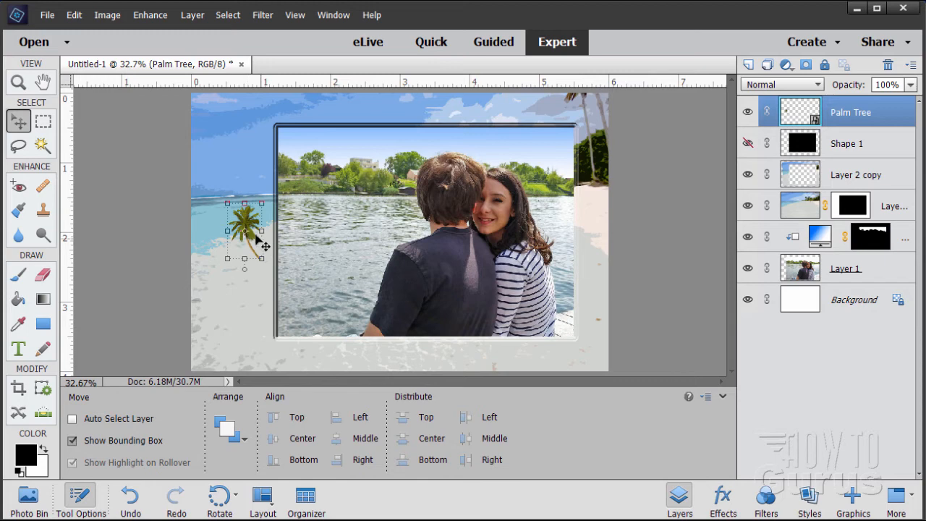
left_click(75, 16)
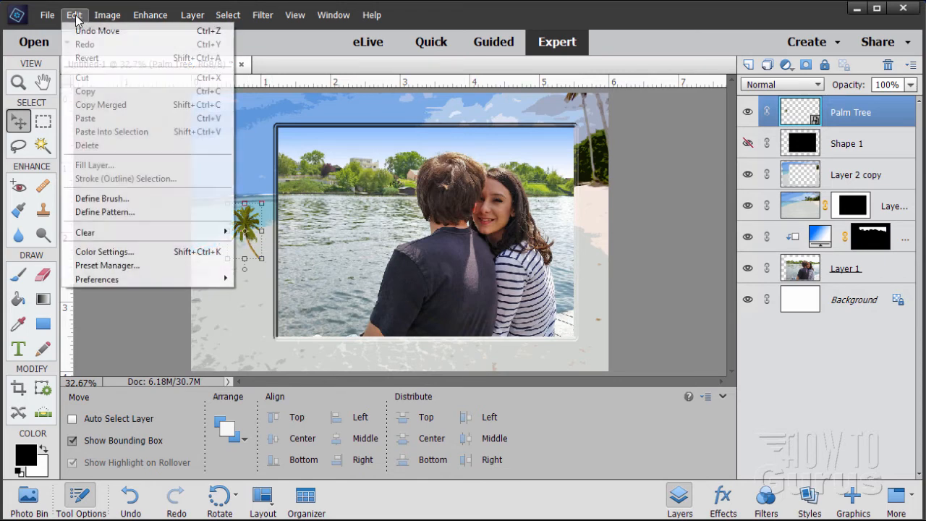
mouse_move(99, 20)
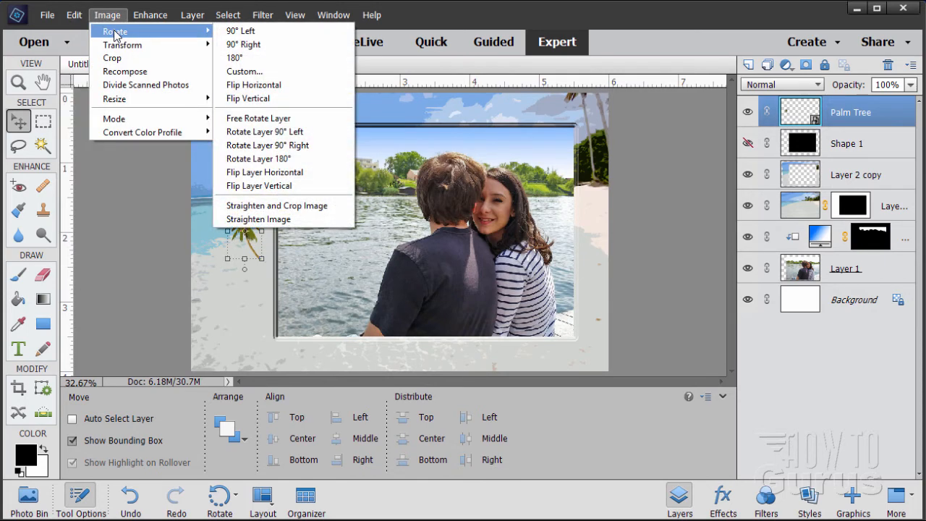
left_click(282, 173)
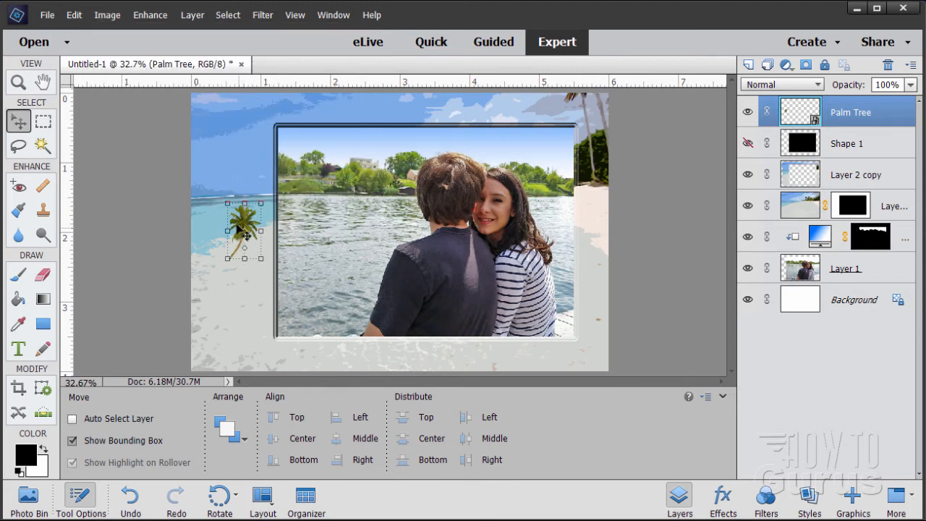
- Enlarge the palm tree to about 434% width and 487% height, running off the postcard's left edge with its base at the bottom
left_click_drag(244, 228, 311, 92)
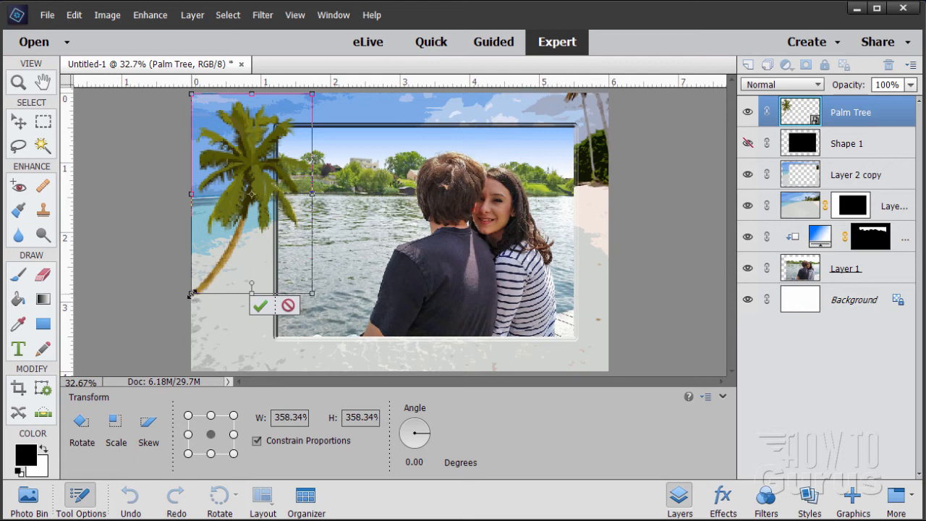
left_click_drag(190, 294, 154, 357)
left_click_drag(211, 239, 216, 250)
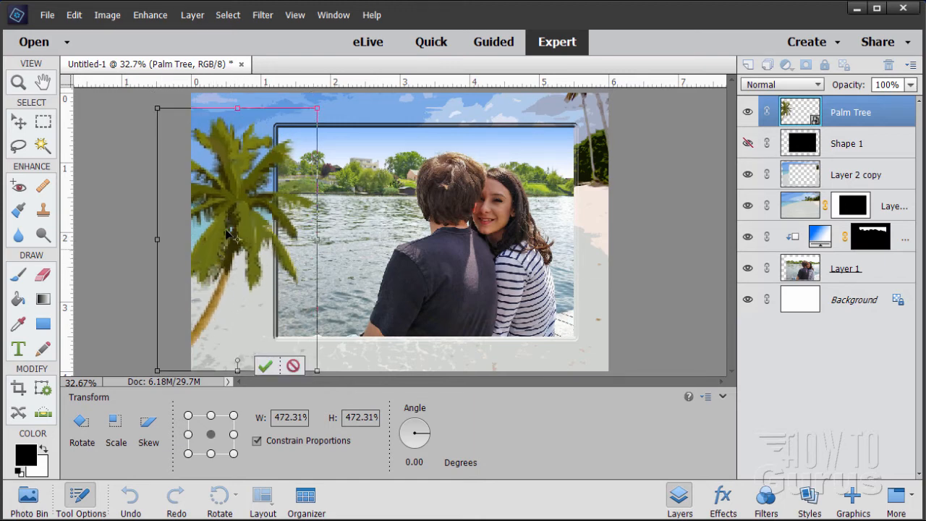
left_click_drag(316, 110, 320, 107)
left_click_drag(324, 235, 305, 236)
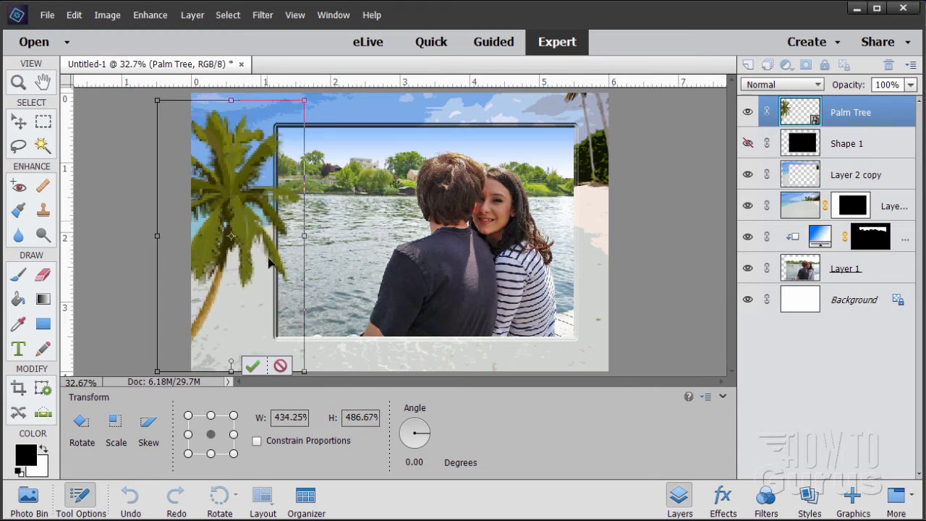
left_click(252, 367)
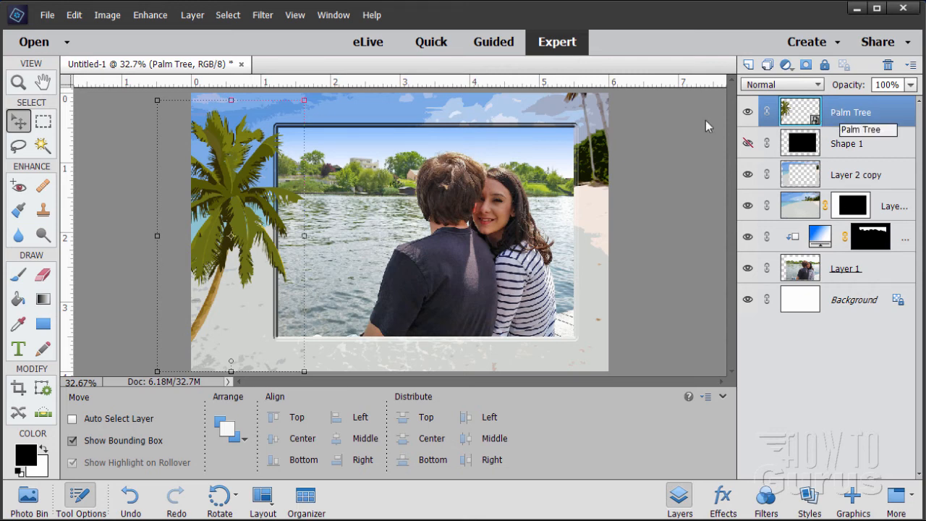
- Enable a drop shadow on the Palm Tree layer and compare the image with the effect preview off and on
left_click(202, 16)
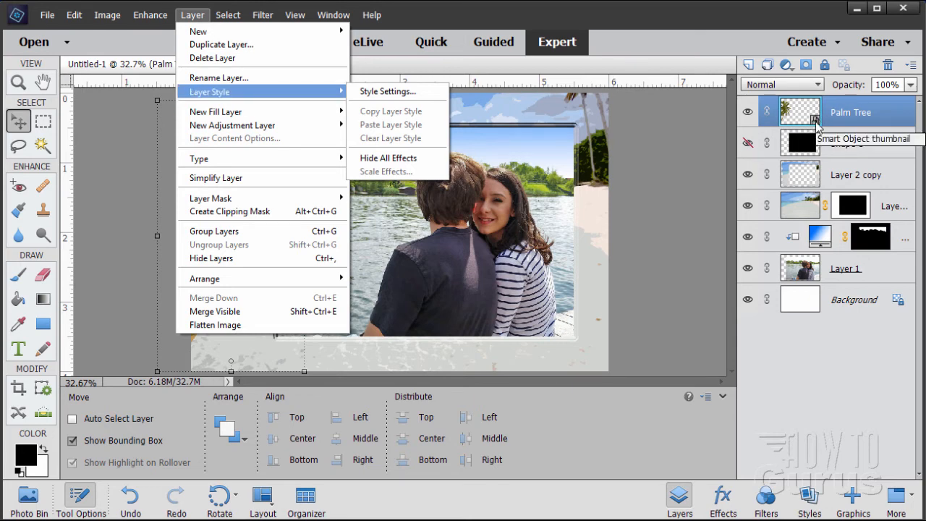
left_click(381, 93)
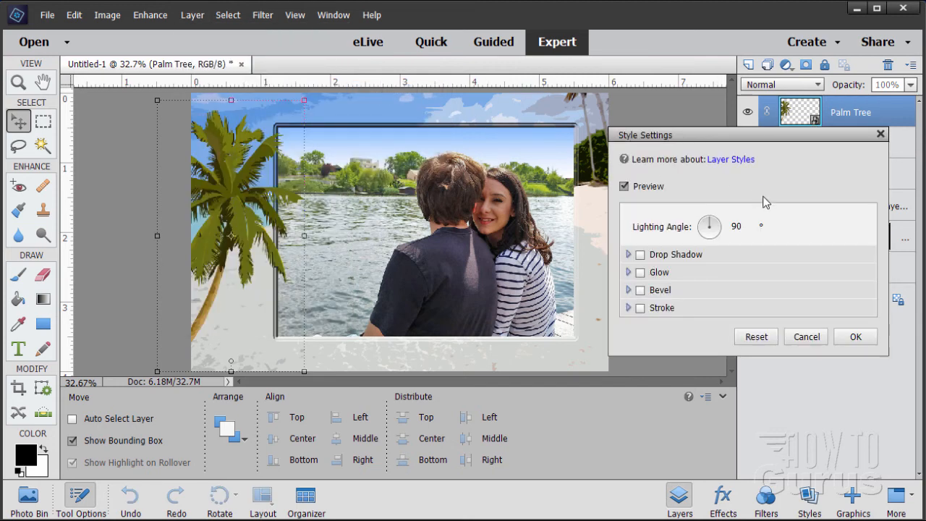
left_click(640, 254)
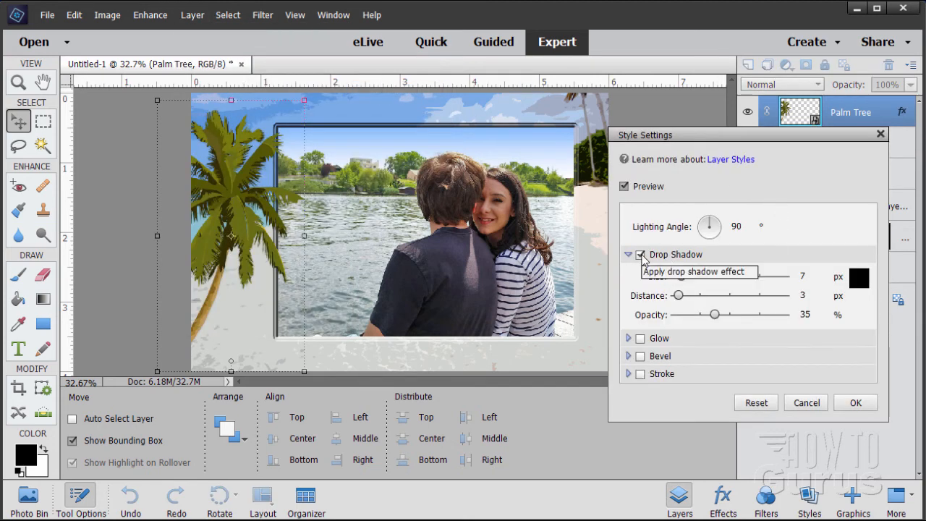
left_click(624, 188)
left_click(625, 188)
left_click(624, 188)
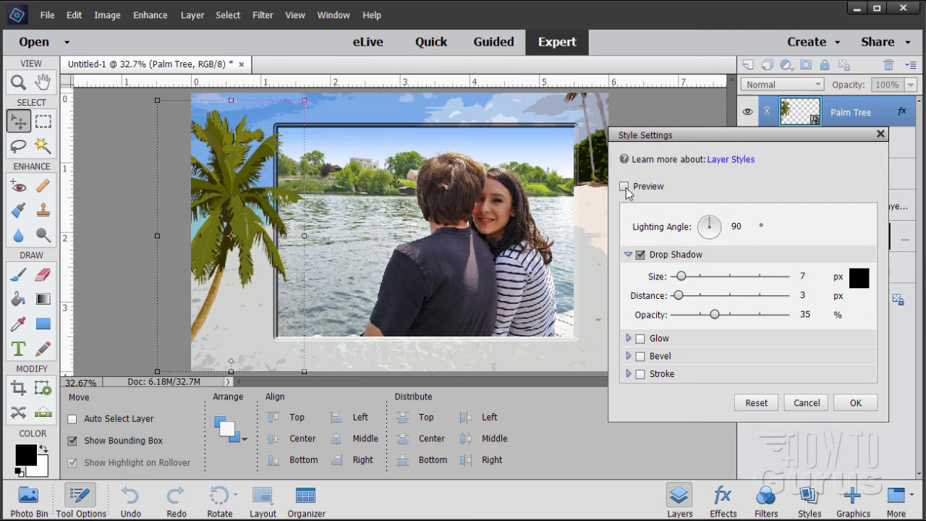
left_click(624, 187)
left_click(624, 187)
left_click(624, 187)
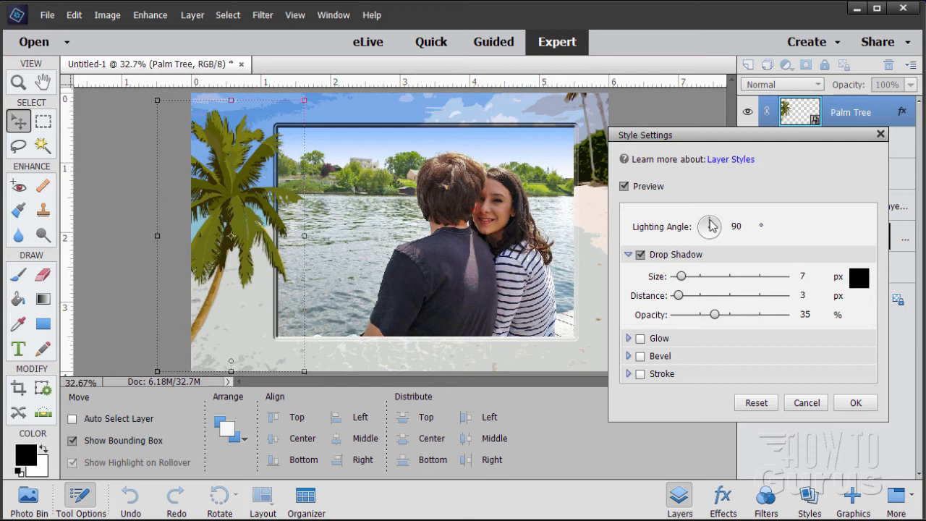
- Set the palm tree's lighting angle to 138° and its drop shadow to 0 px size, 18 px distance and 75% opacity
left_click_drag(709, 220, 712, 227)
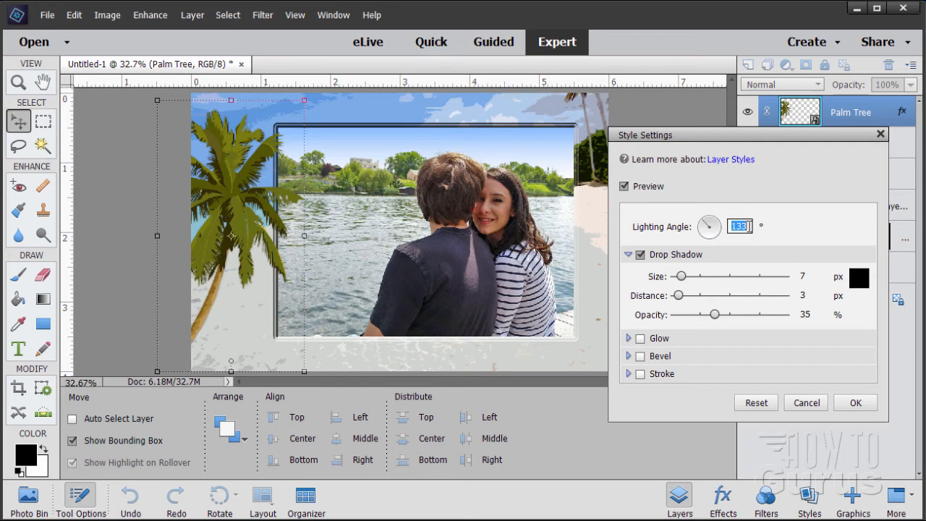
type("138")
left_click_drag(680, 279, 673, 278)
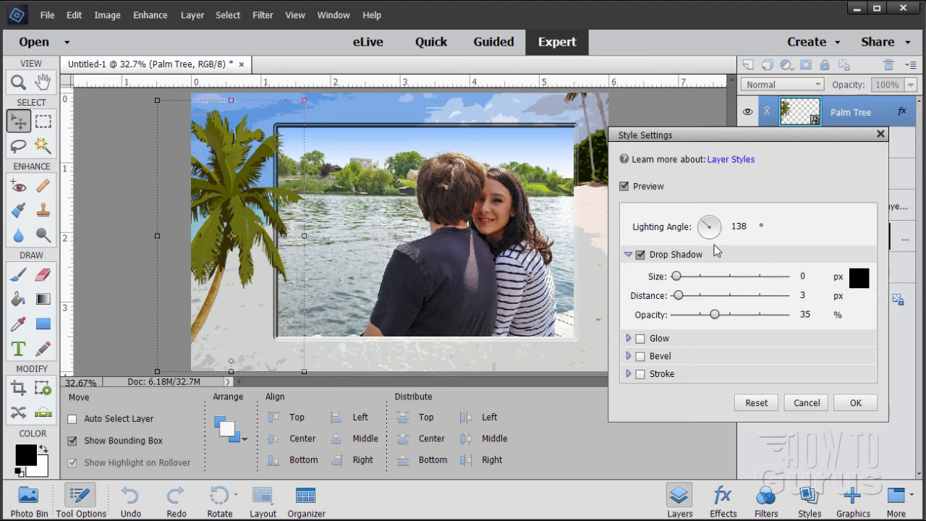
left_click_drag(680, 296, 711, 295)
left_click(810, 295)
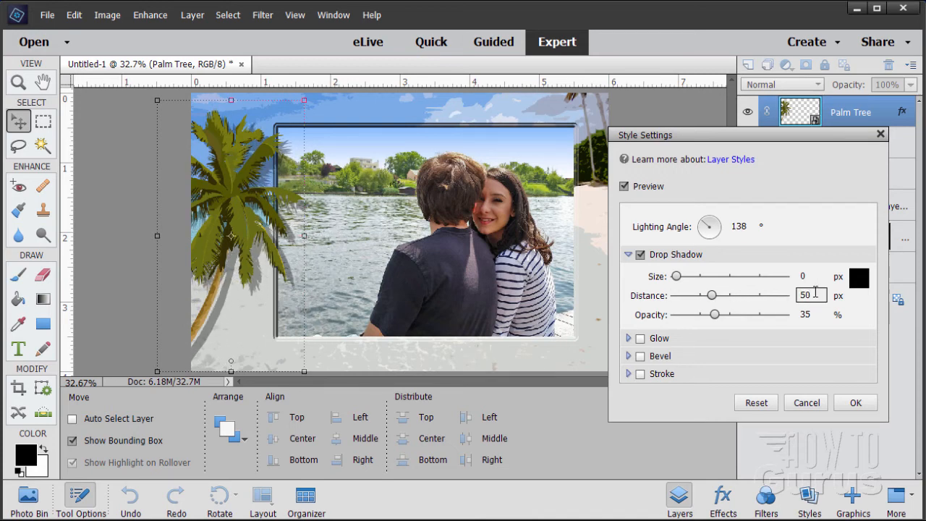
type("18")
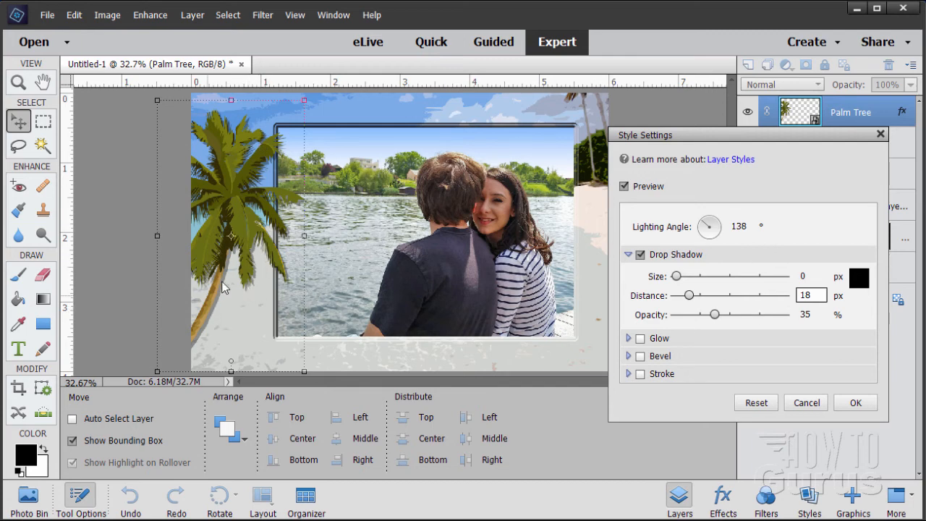
left_click(801, 318)
key("Tab")
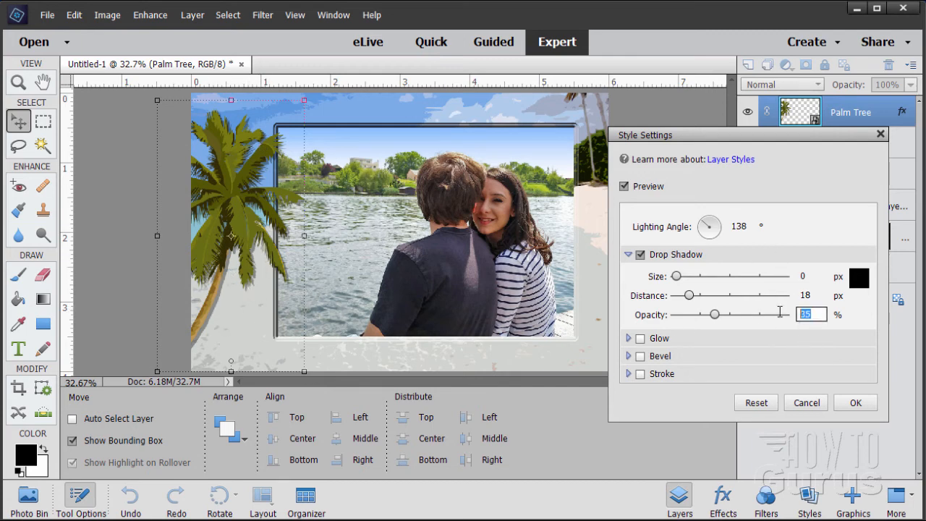
type("75")
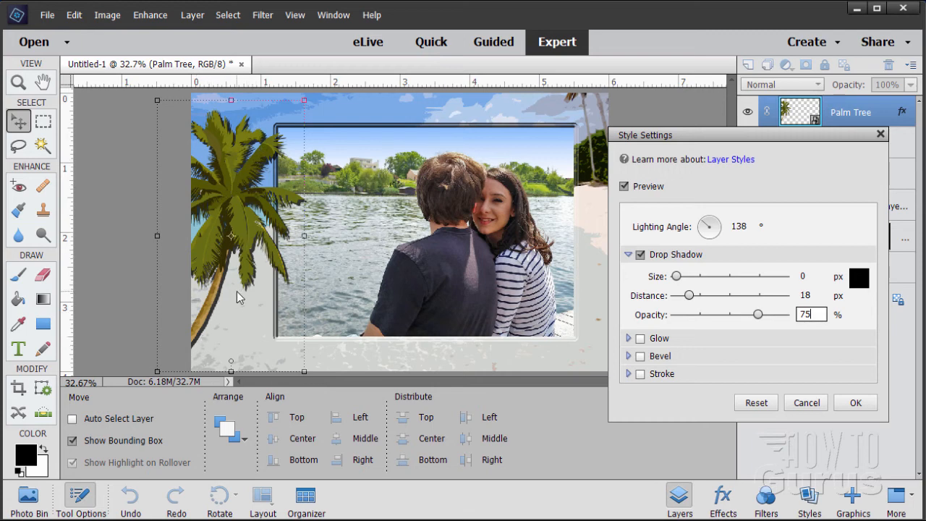
- Change the drop shadow color to the sky blue 6098de sampled from the postcard's border
left_click(859, 279)
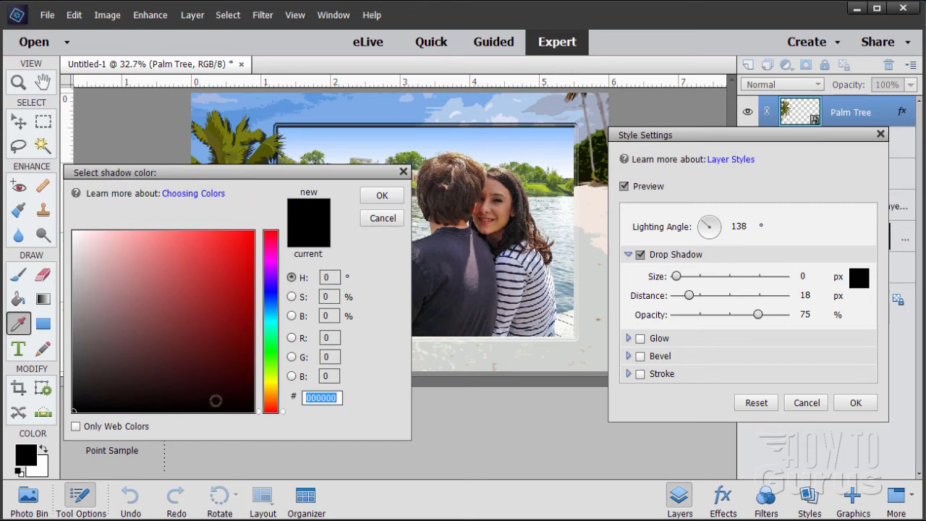
left_click(272, 106)
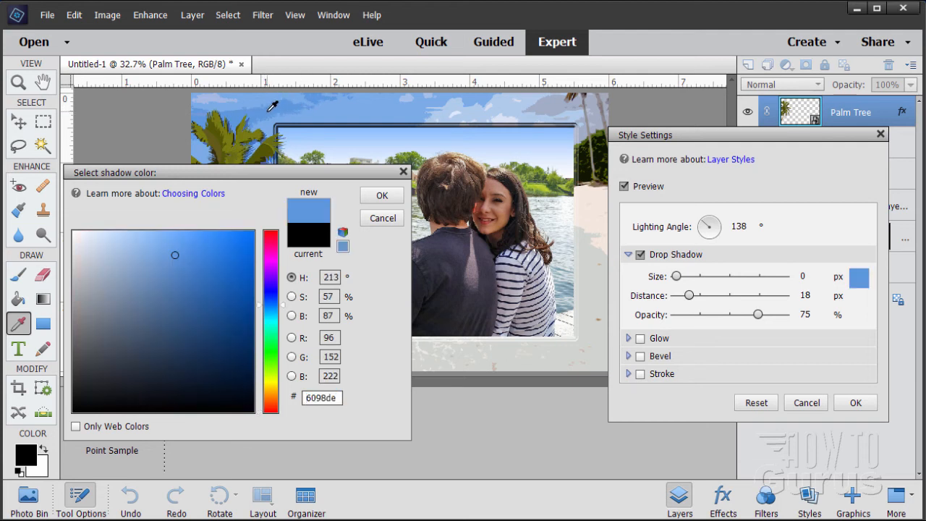
left_click(383, 197)
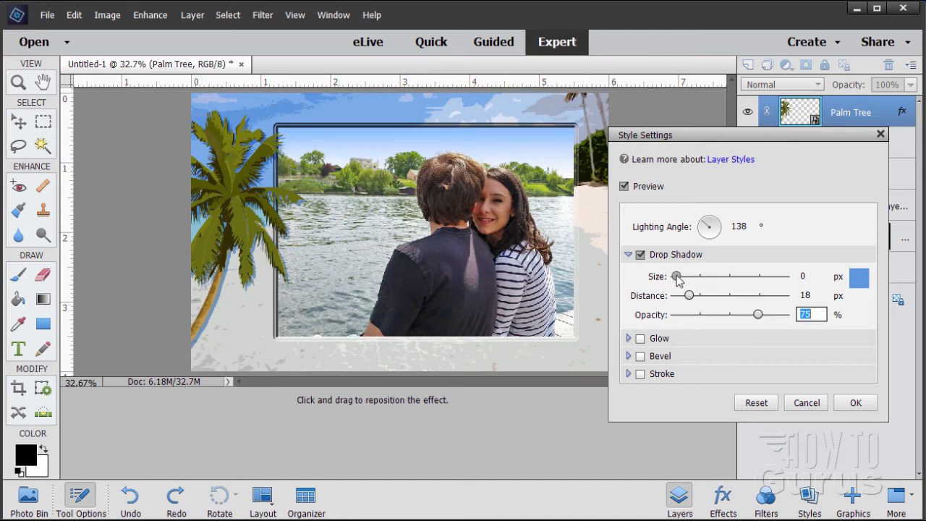
- Soften the palm tree's shadow to a size of 8 px, apply the style, and select the Background layer to view the result
left_click_drag(677, 274, 686, 280)
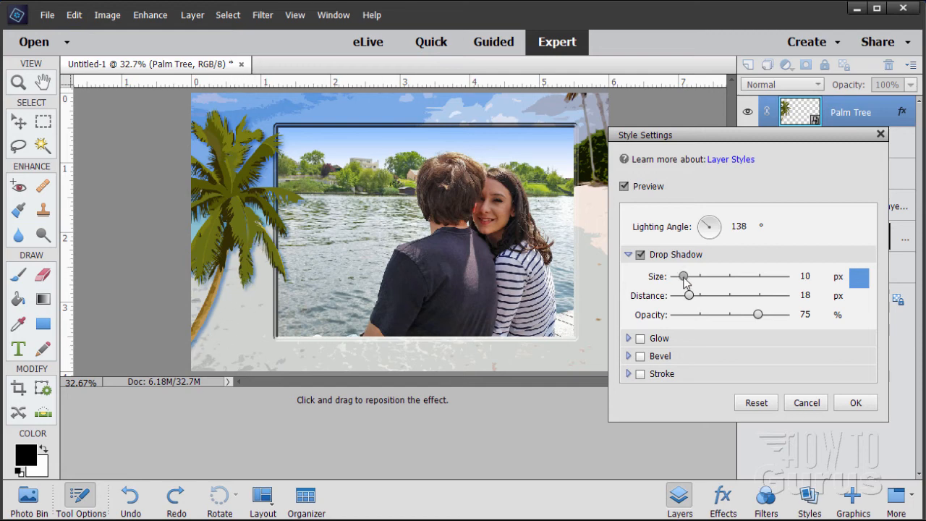
left_click_drag(684, 279, 681, 277)
left_click(802, 276)
type("8")
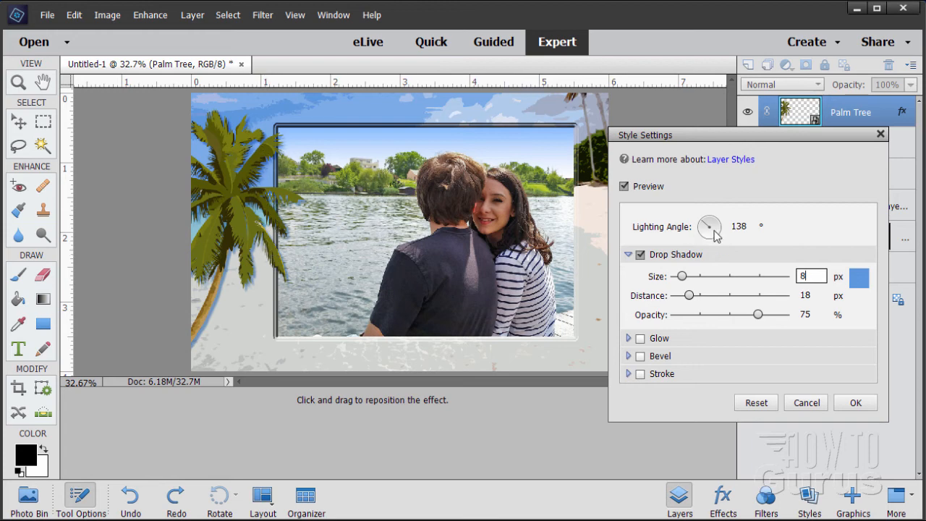
left_click(842, 402)
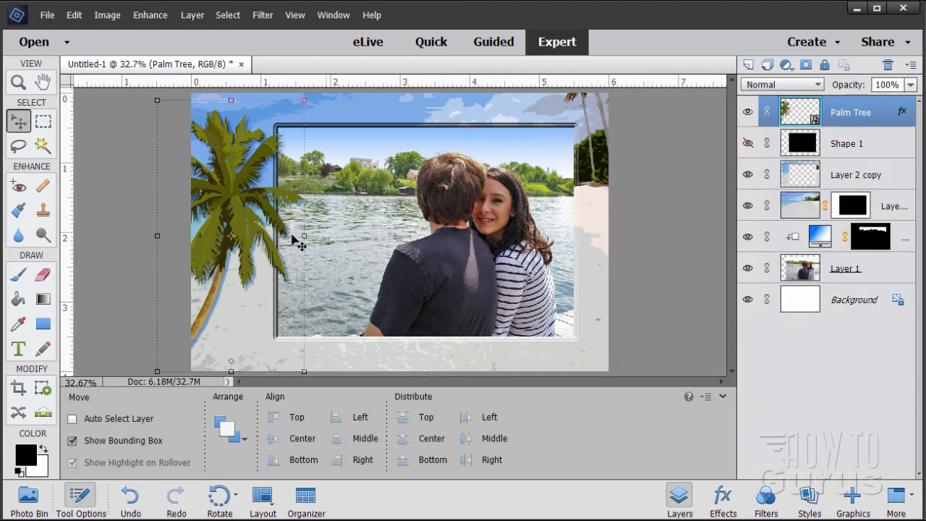
left_click(857, 304)
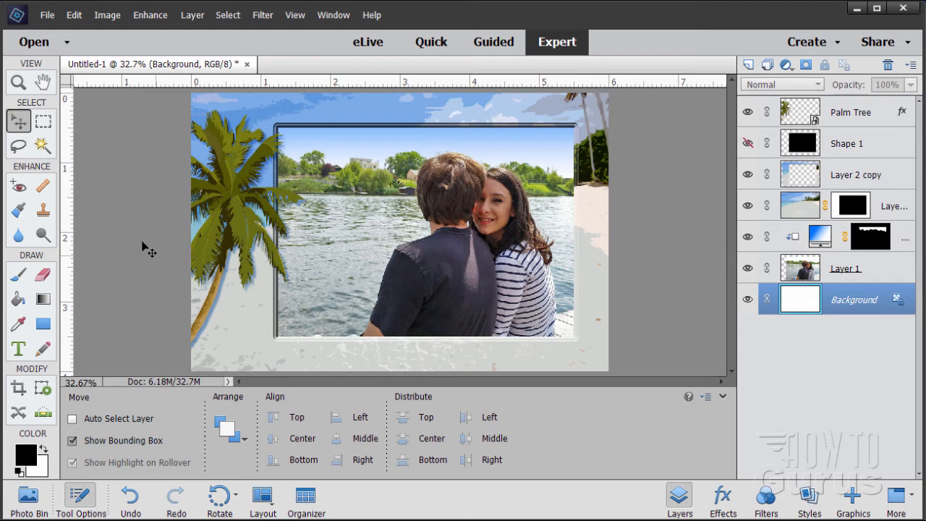
- Set up the Horizontal Type tool for centered text at a size of 32 pt
left_click(20, 350)
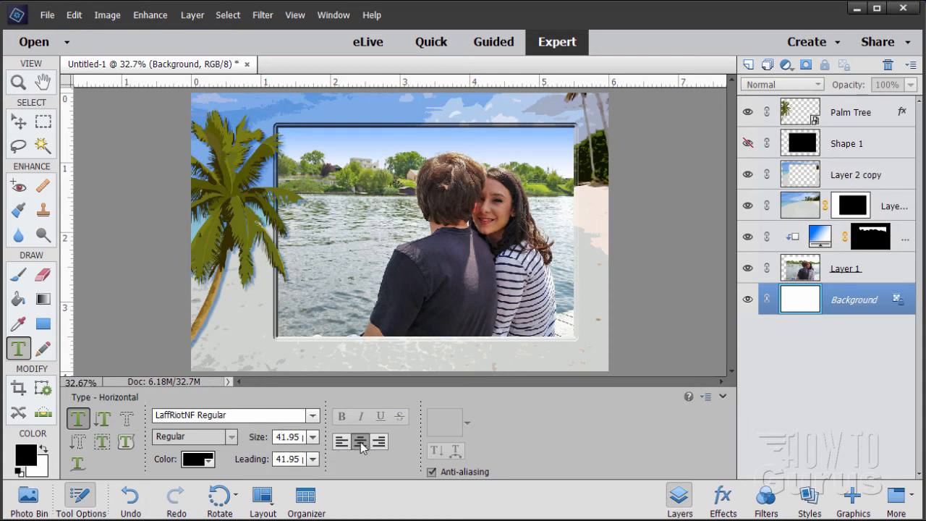
left_click_drag(329, 435, 361, 431)
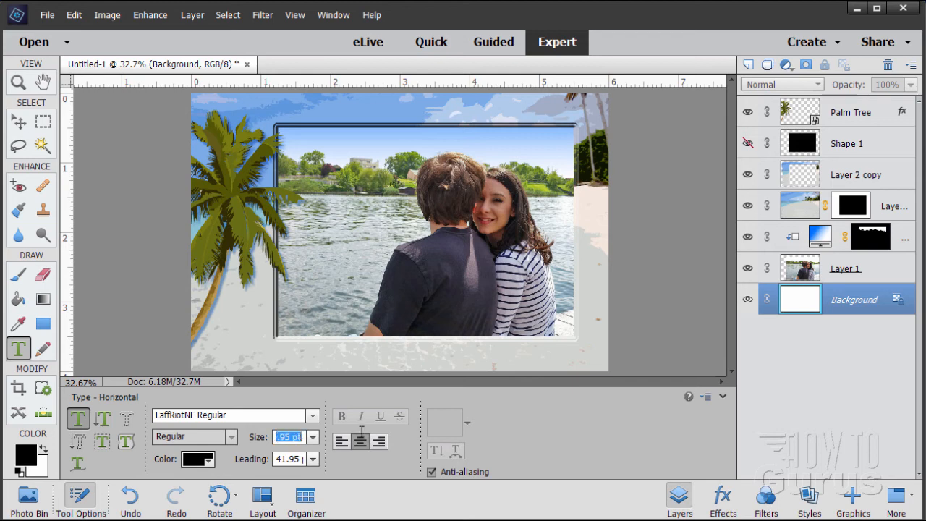
type("2")
left_click(474, 273)
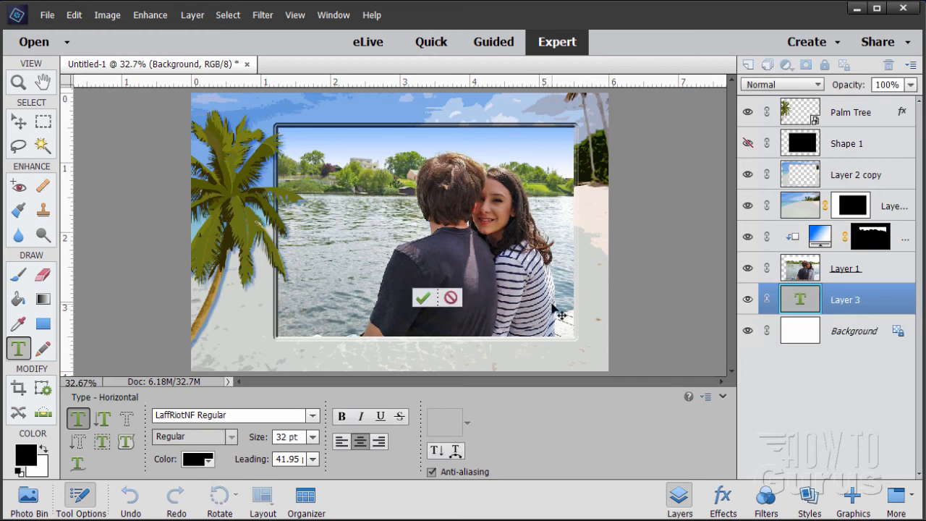
type("Wish Y")
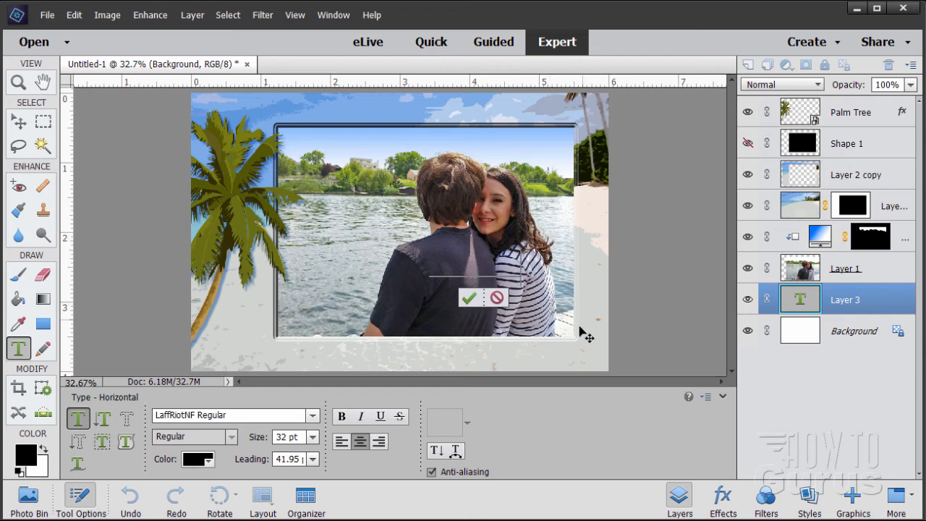
left_click(497, 297)
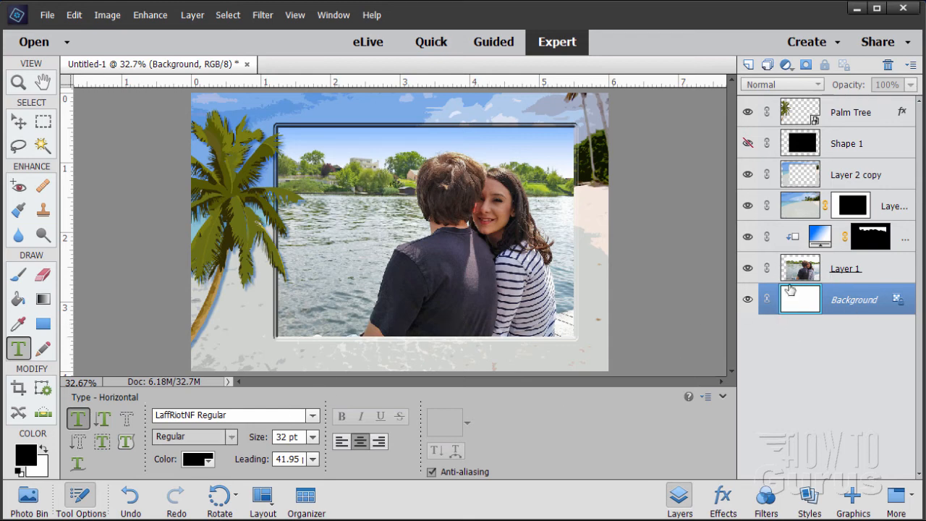
- Add the title "Spring Break `17" on three centered lines in a new text layer above the Palm Tree layer
left_click(850, 114)
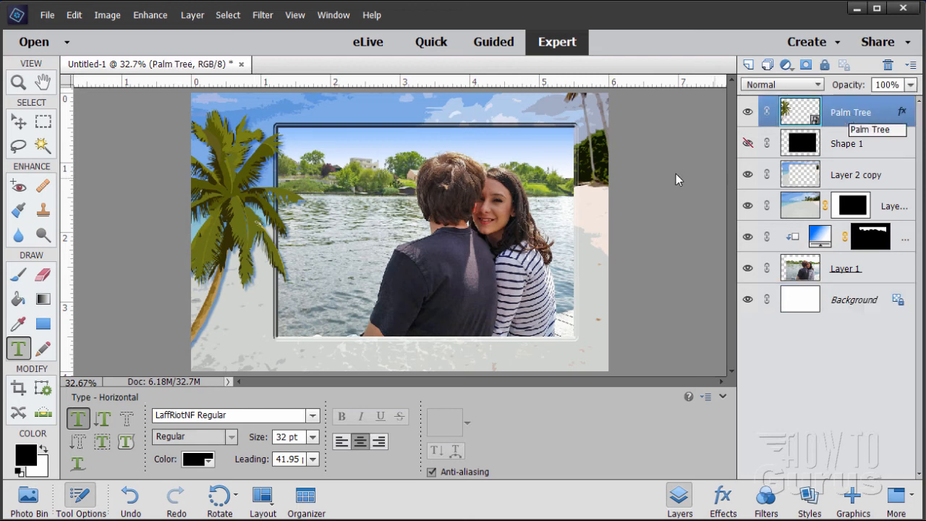
left_click(477, 318)
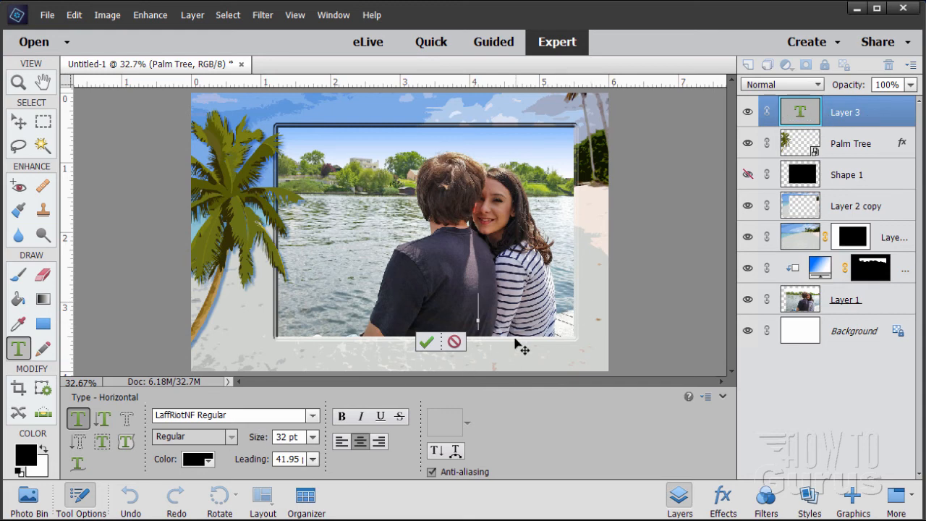
type("SPRING")
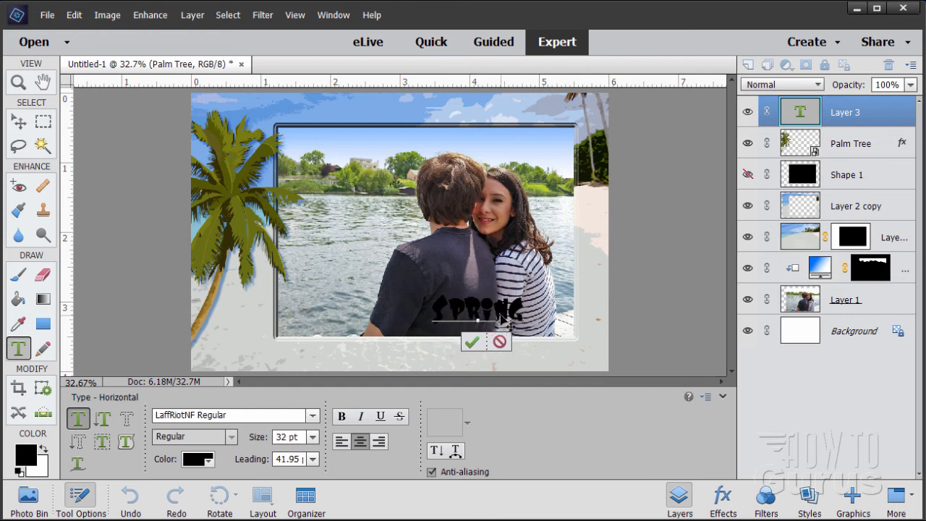
key("Return")
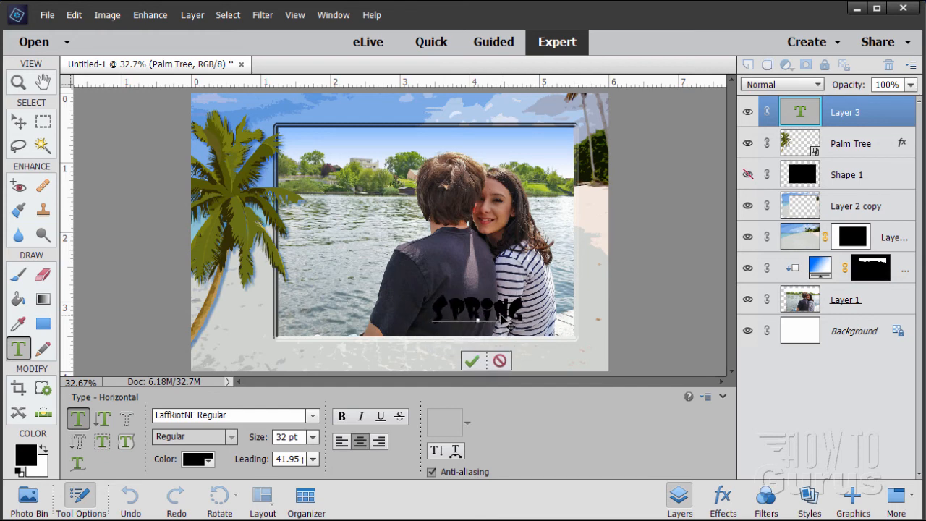
type("BREAK")
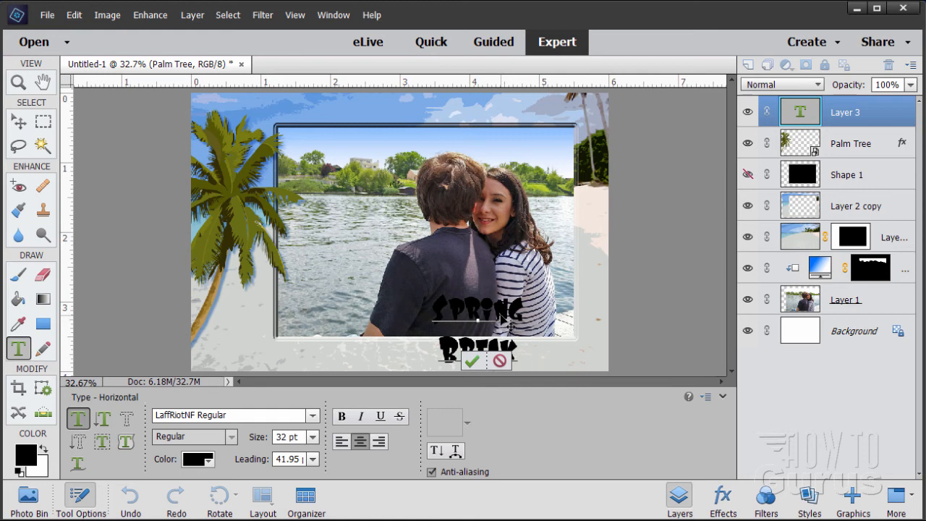
left_click(471, 360)
- Move the title text over the lower-right part of the couple's photo
key("v")
left_click_drag(503, 357, 349, 280)
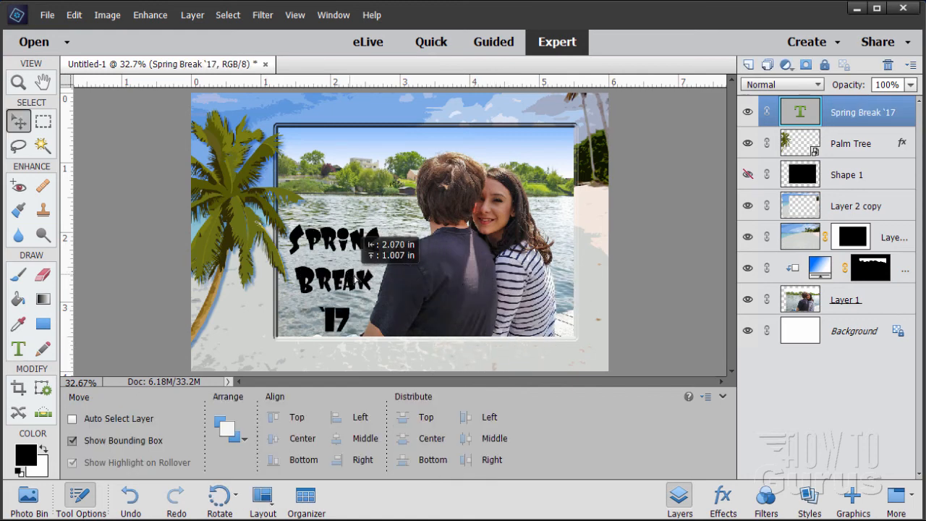
left_click_drag(365, 246, 565, 262)
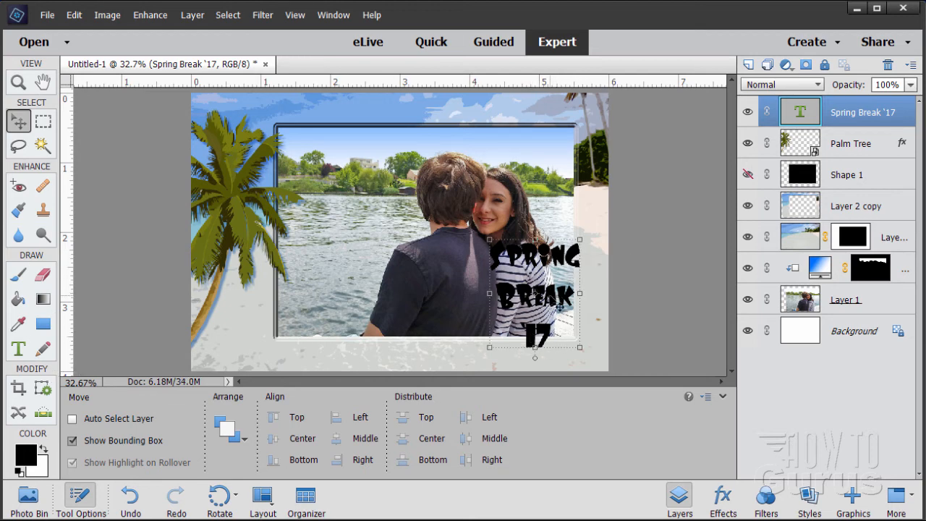
- Tighten the title's leading to 32 pt and shift the text slightly down across the frame's lower-right corner
double_click(559, 307)
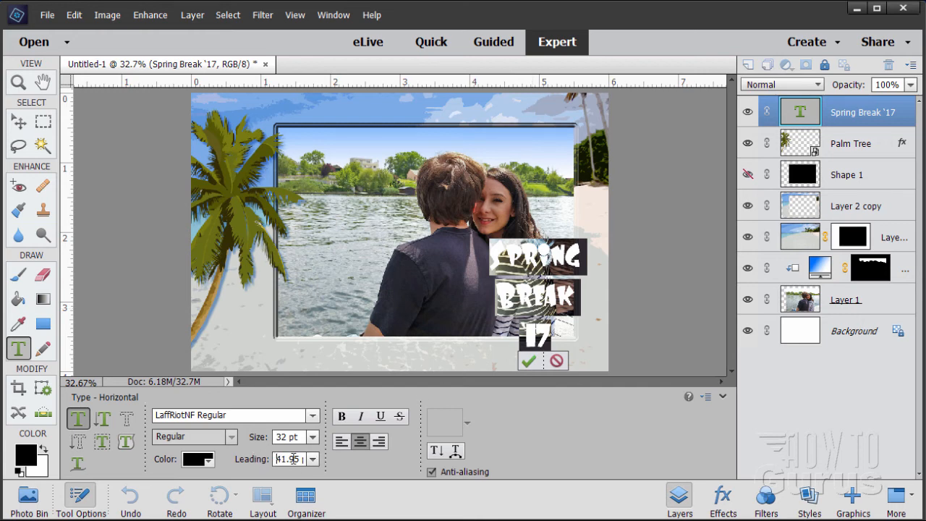
left_click_drag(293, 458, 337, 457)
type("32")
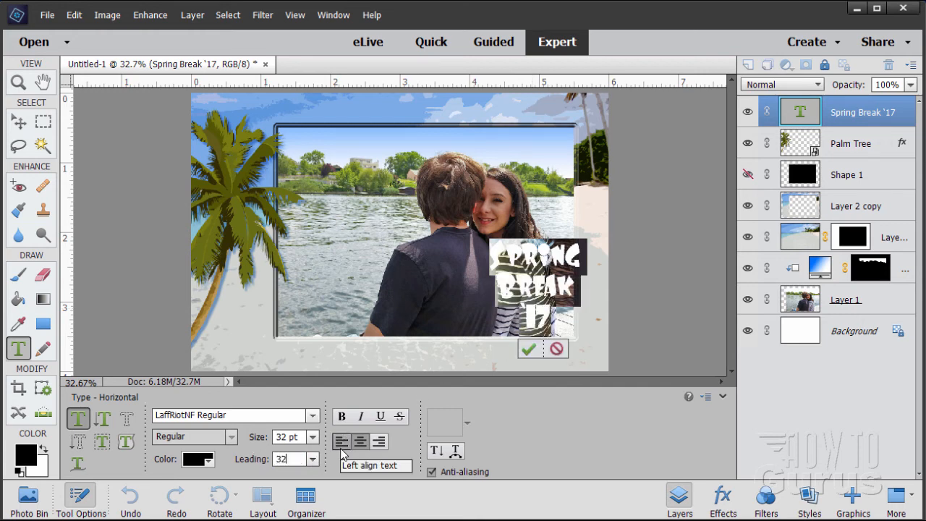
left_click(528, 350)
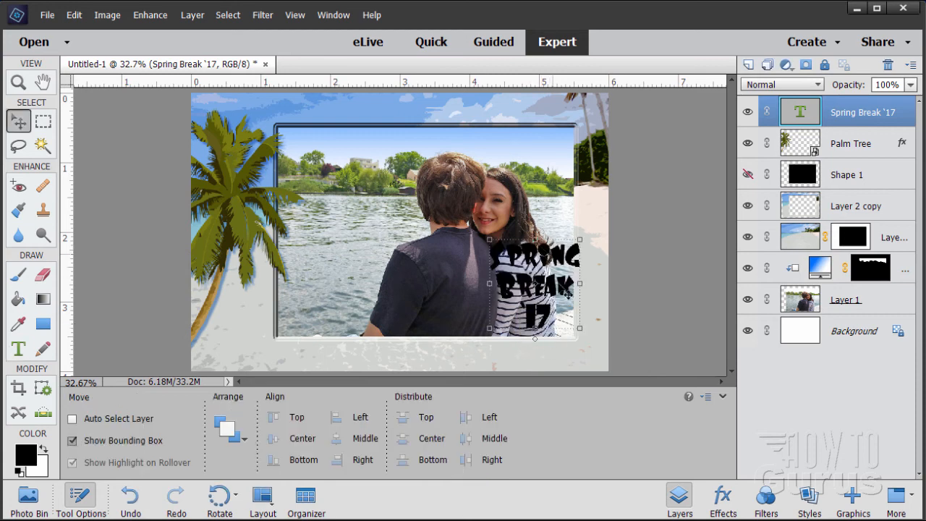
left_click_drag(562, 293, 568, 313)
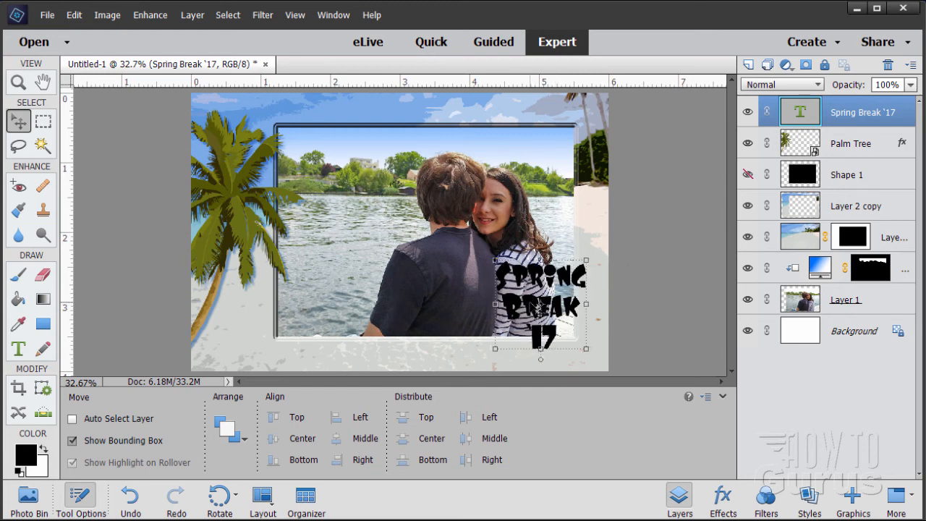
- Recolor the whole title with the light blue swatch from the Default color swatches
double_click(540, 307)
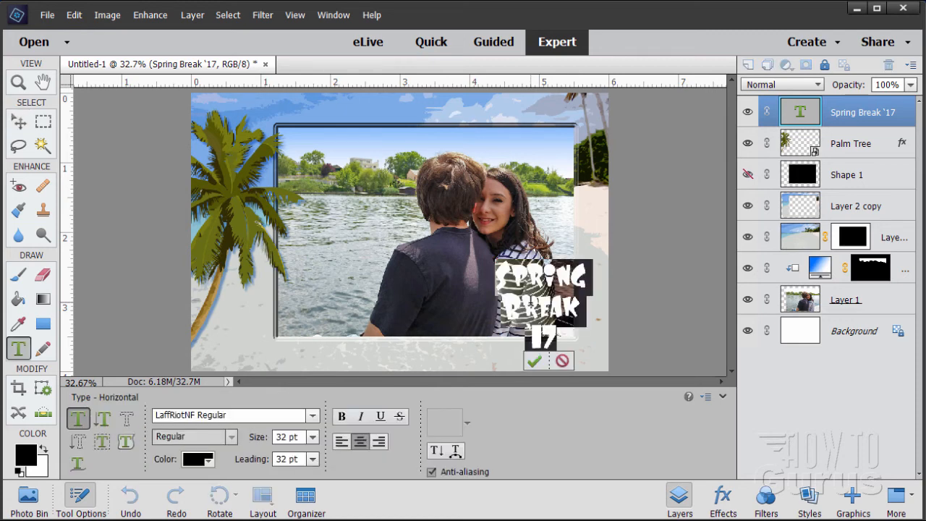
left_click(193, 461)
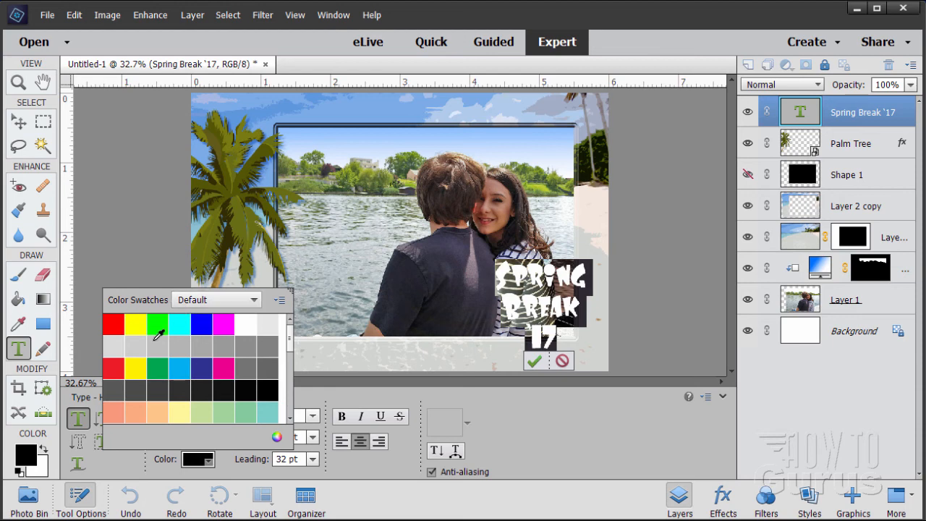
left_click(290, 418)
left_click(289, 418)
left_click(290, 418)
left_click(289, 419)
left_click(289, 418)
left_click(290, 418)
left_click(289, 418)
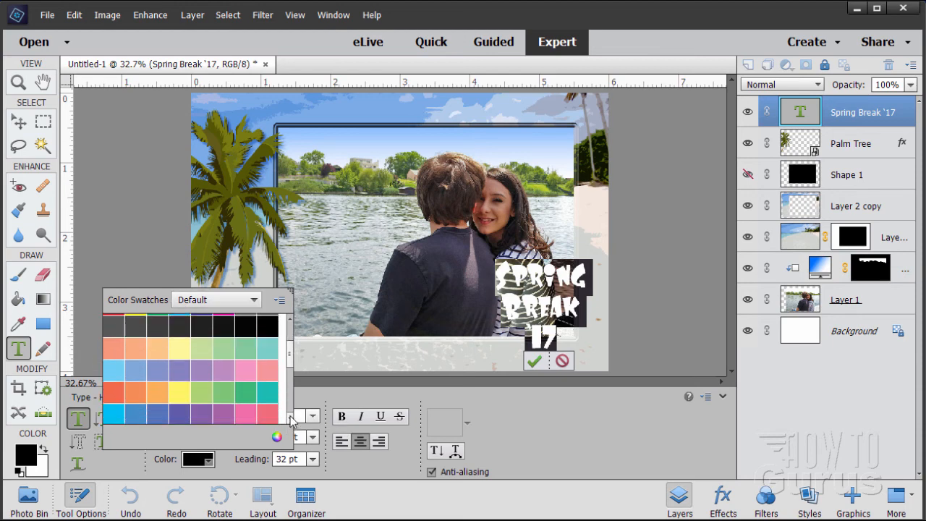
left_click(288, 418)
left_click(289, 418)
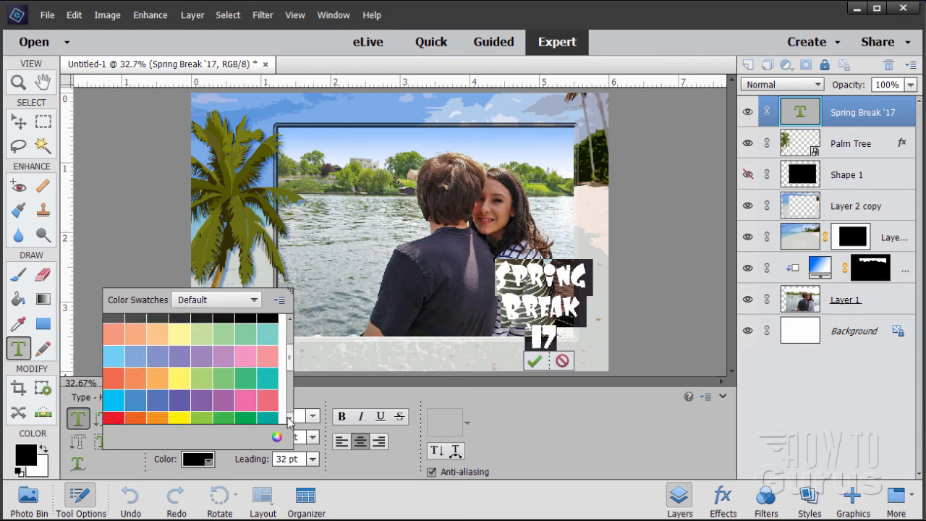
left_click(114, 354)
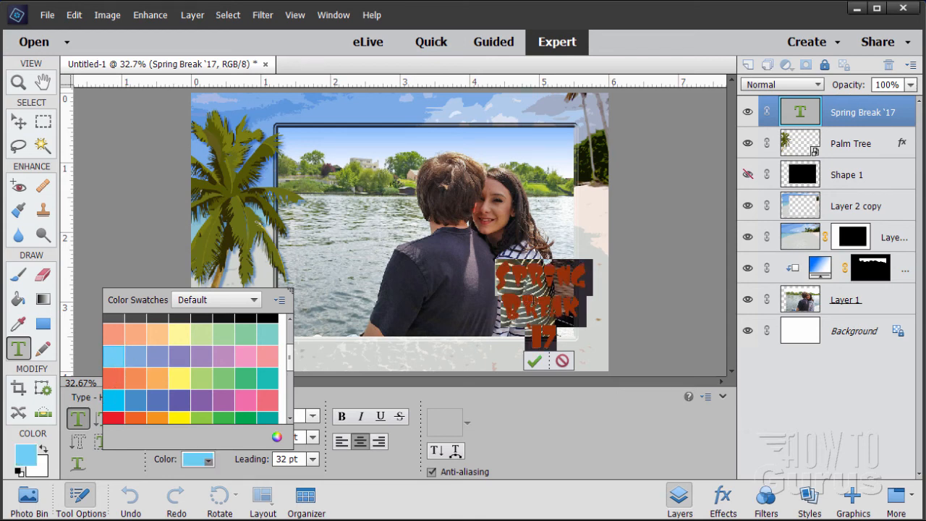
left_click(534, 360)
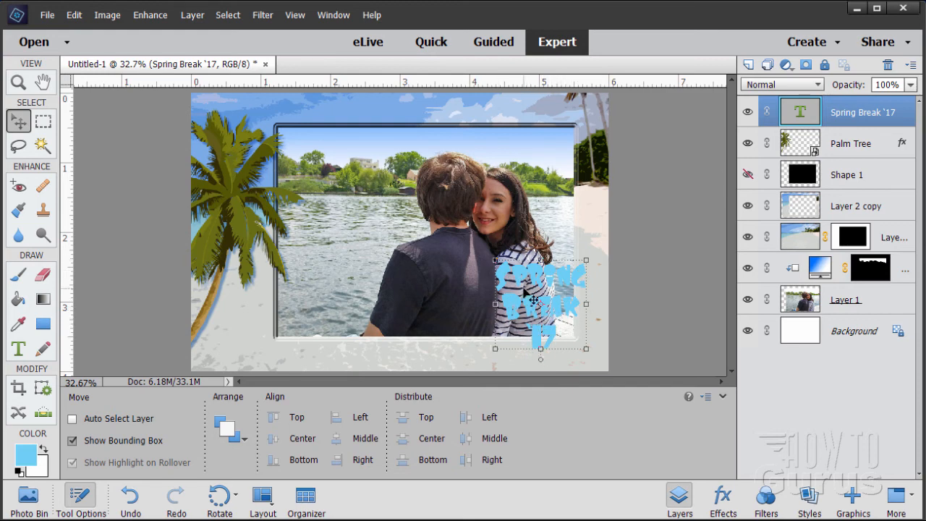
- Add a stroke layer style to the title, positioned outside with a size of 10 px
left_click(188, 17)
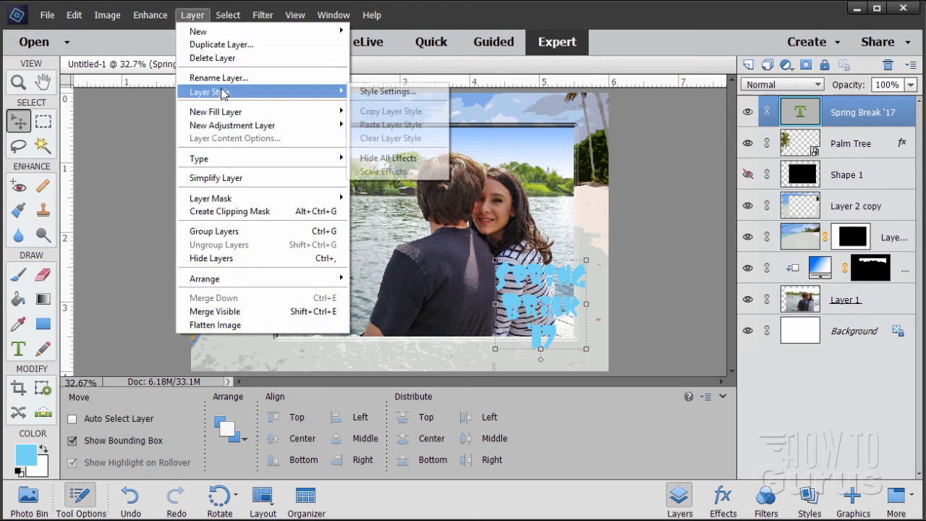
left_click(375, 93)
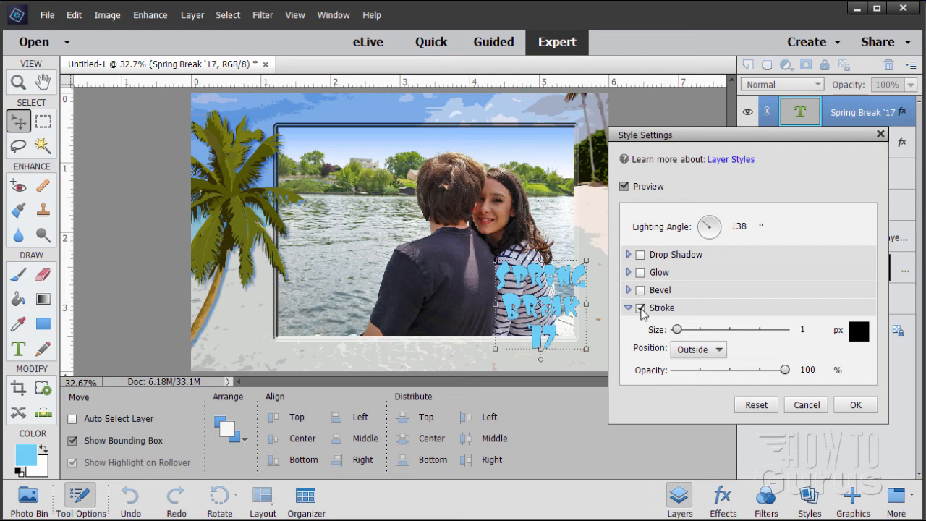
left_click(700, 350)
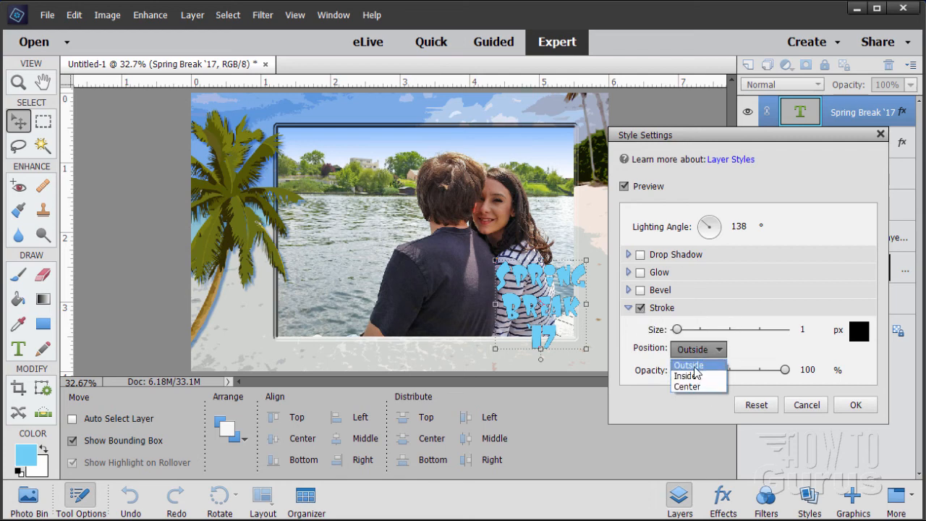
left_click(694, 367)
left_click(700, 351)
left_click(699, 376)
left_click(698, 353)
left_click(698, 364)
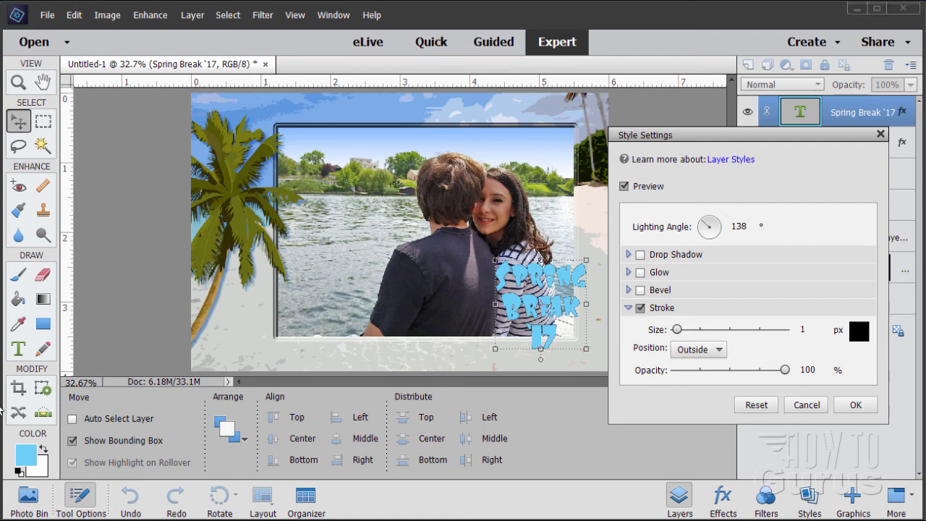
double_click(803, 329)
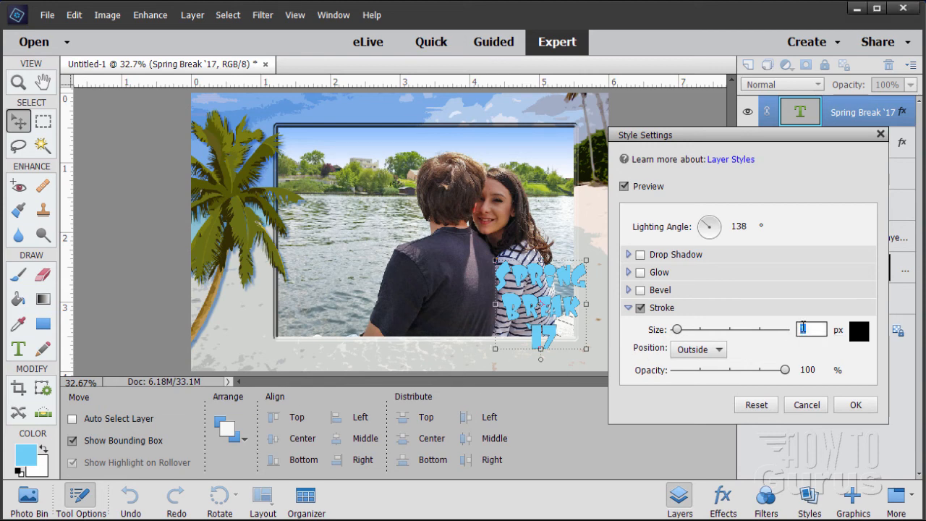
type("10")
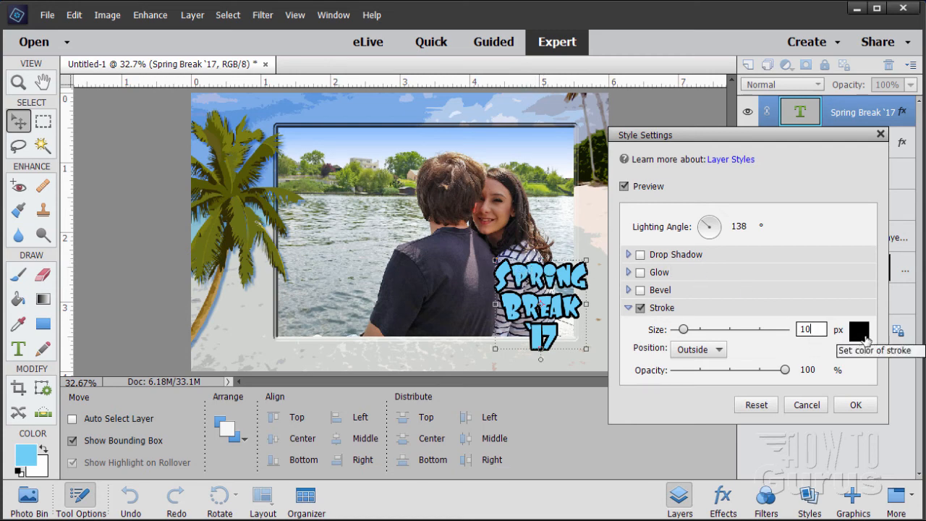
- Change the title's stroke color to the dark blue 003080, based on the sampled light blue of the text
left_click(860, 331)
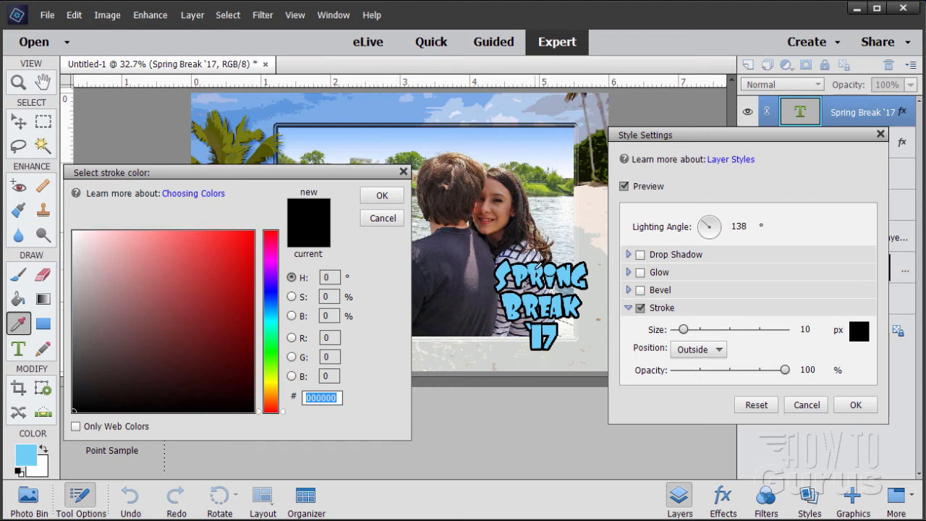
left_click(539, 264)
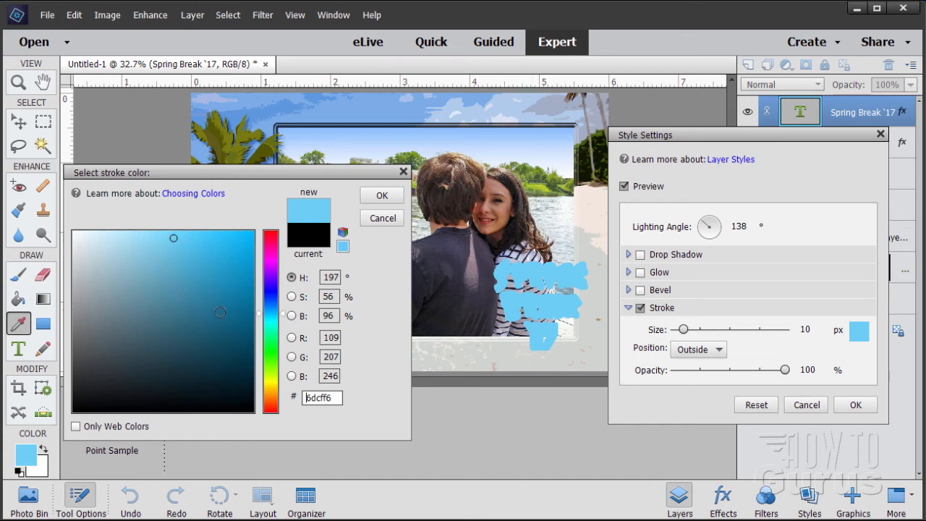
mouse_move(242, 315)
left_mouse_down()
mouse_move(241, 323)
mouse_move(283, 321)
mouse_move(283, 308)
left_mouse_up()
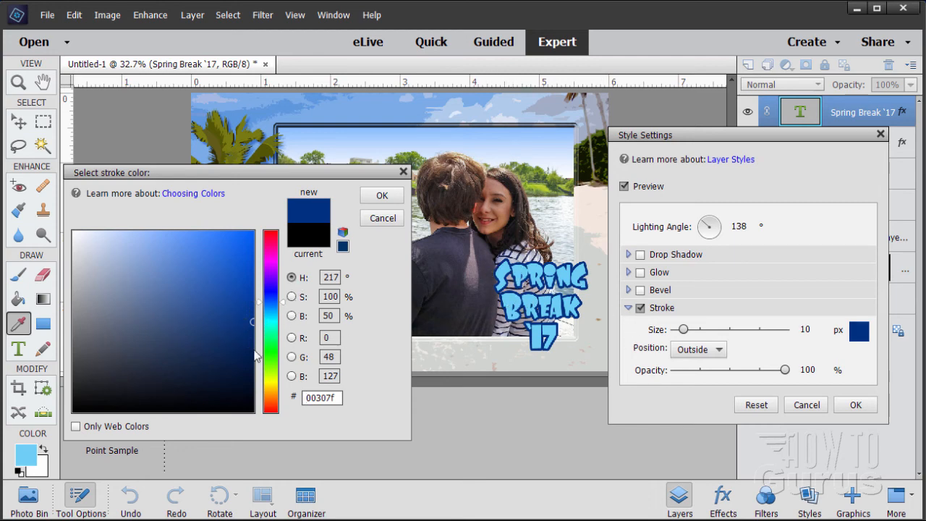
left_click(253, 321)
left_click(254, 321)
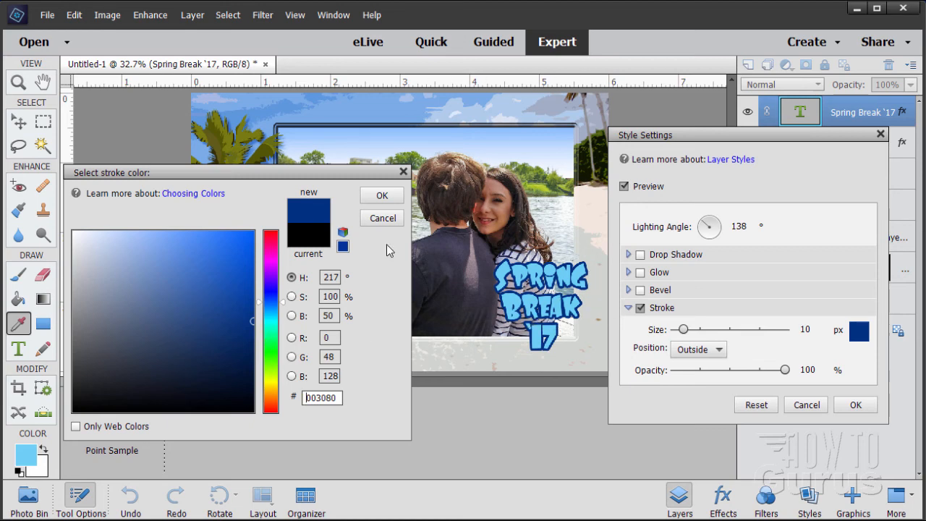
left_click(379, 195)
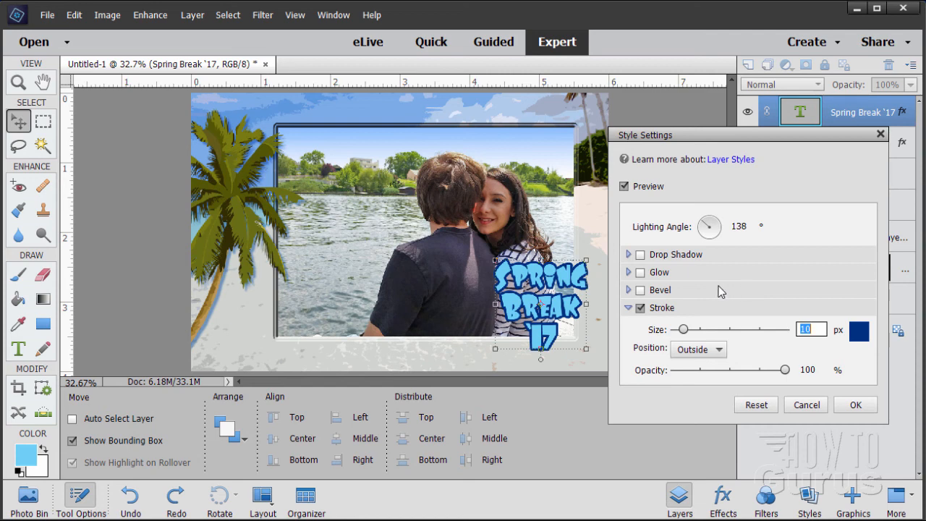
- Add a drop shadow to the title with a distance of 28 px and 100% opacity, and apply the style
left_click(640, 255)
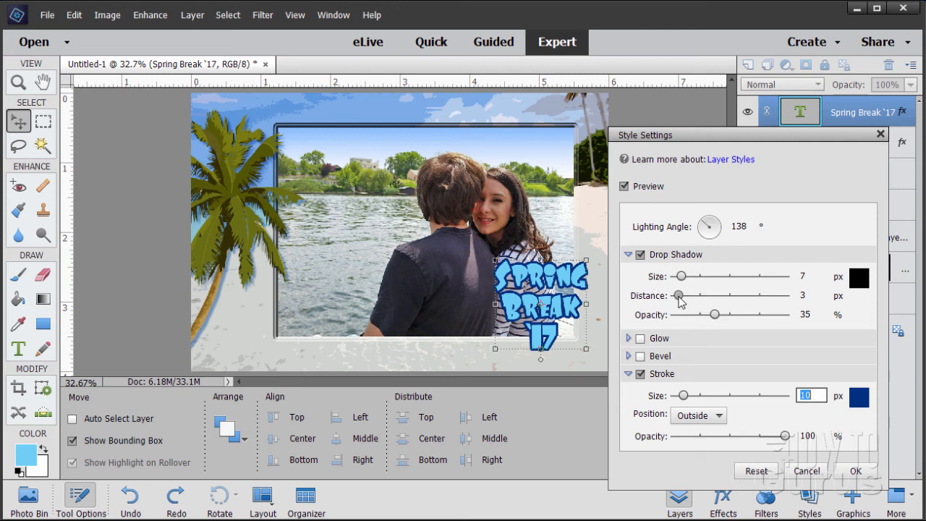
left_click_drag(680, 300, 690, 295)
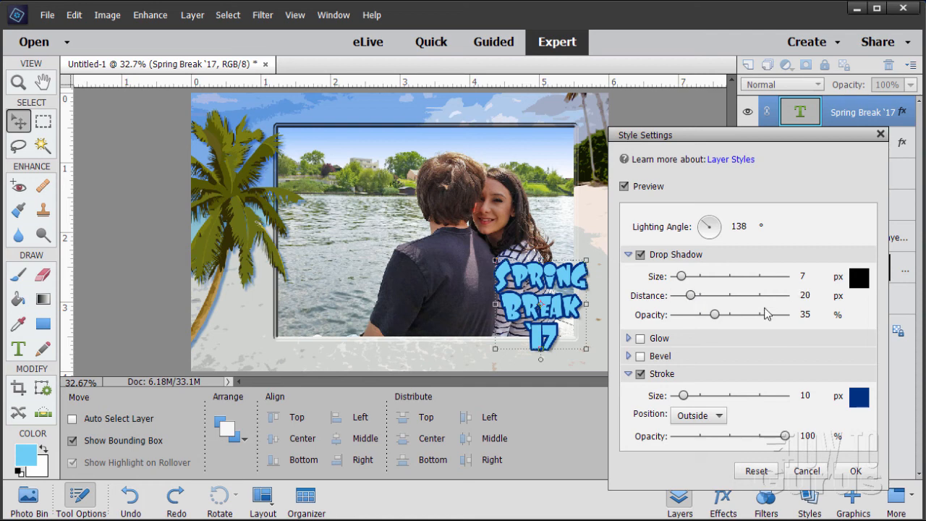
left_click(816, 295)
left_click_drag(817, 293, 772, 296)
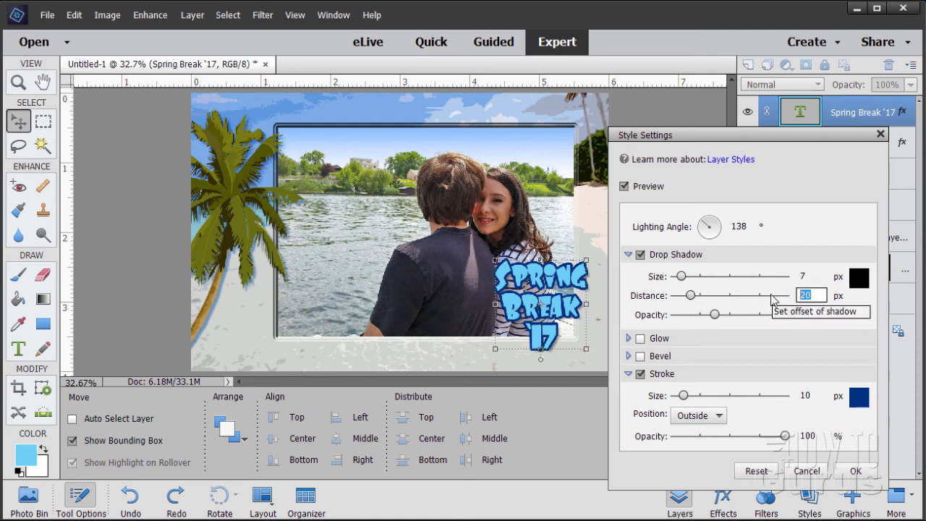
type("28")
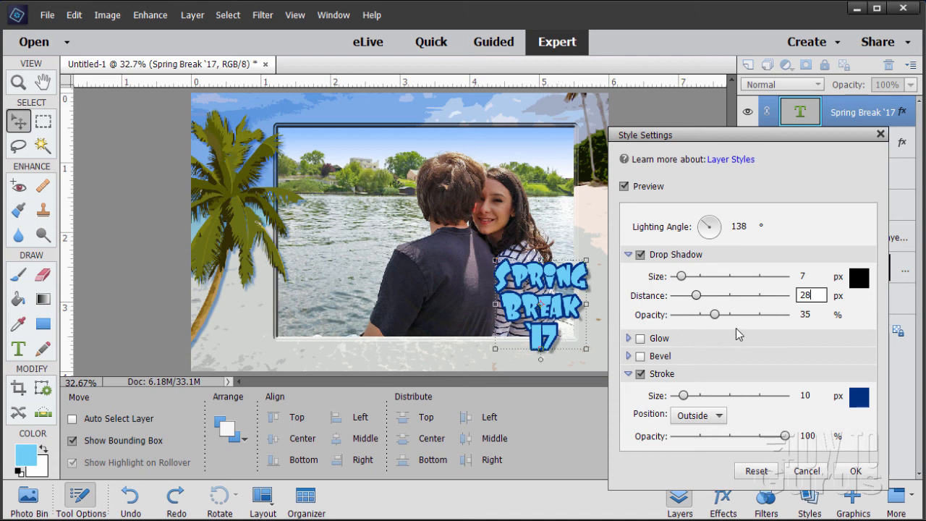
left_click_drag(715, 316, 823, 321)
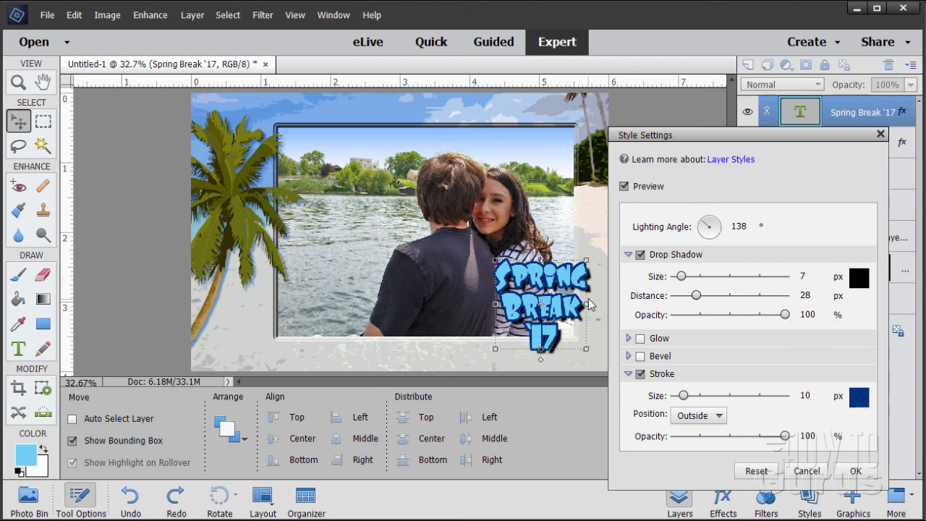
left_click(802, 274)
left_click(856, 471)
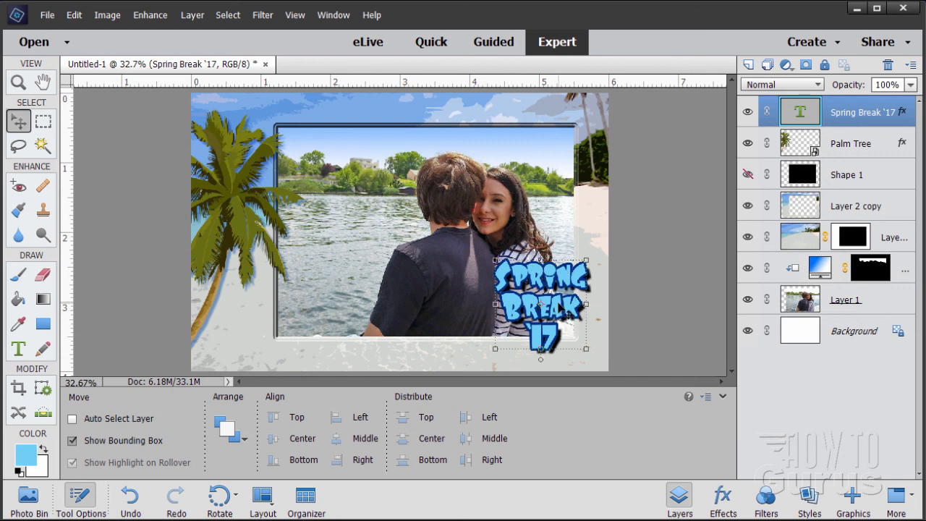
- Warp the Spring Break '17 title with the Arc style, vertical orientation and a bend of -14%, and commit the text
double_click(541, 304)
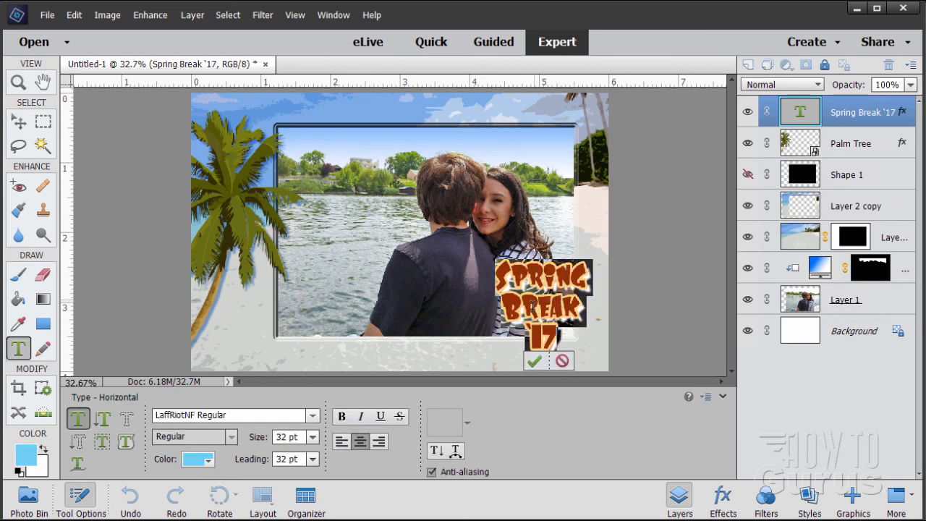
left_click(456, 452)
left_click(801, 269)
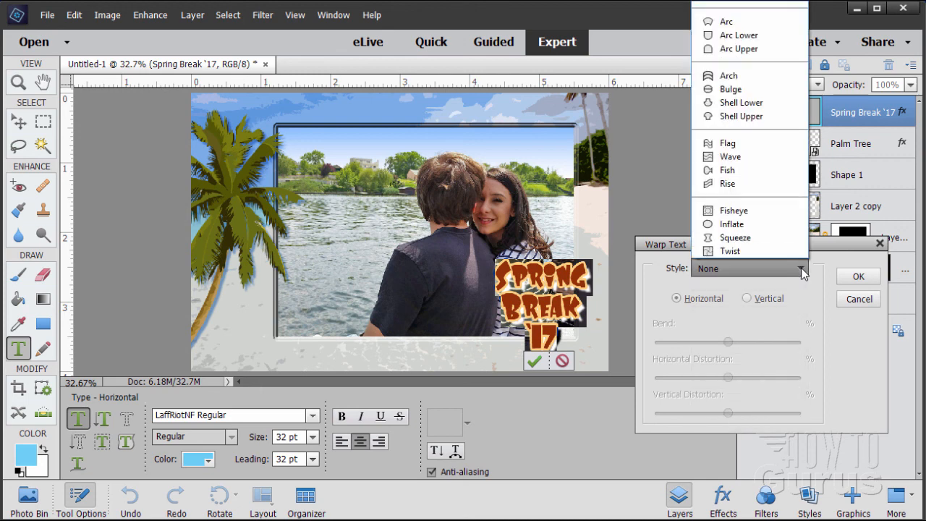
left_click(737, 22)
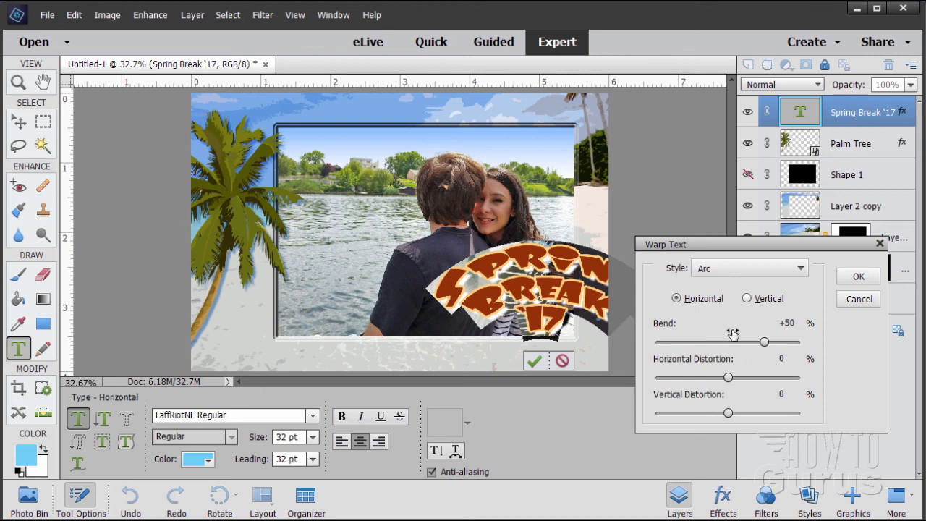
left_click(787, 326)
left_click(752, 299)
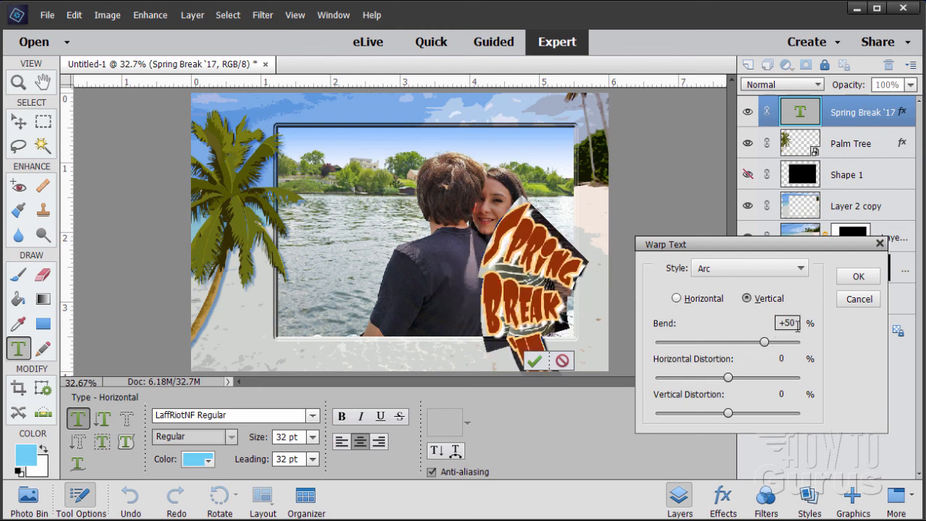
left_click_drag(798, 323, 760, 326)
type("-14")
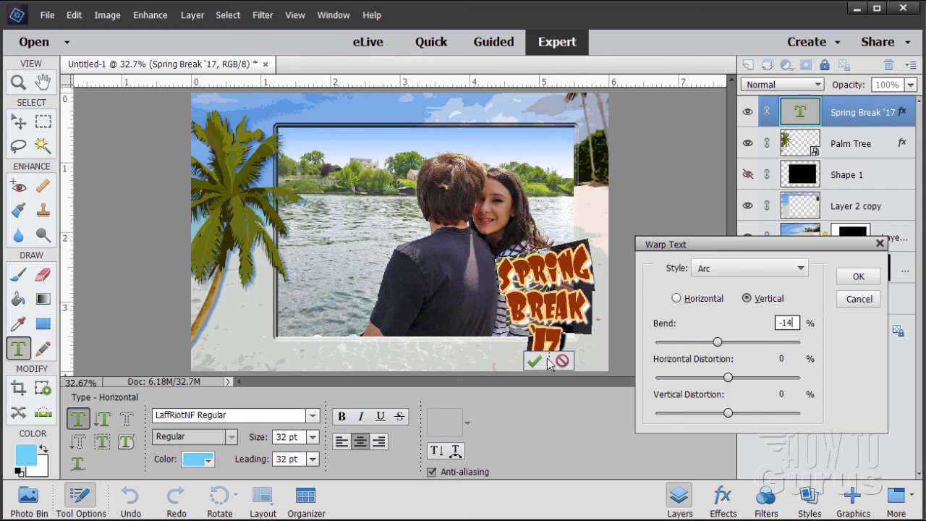
left_click(858, 276)
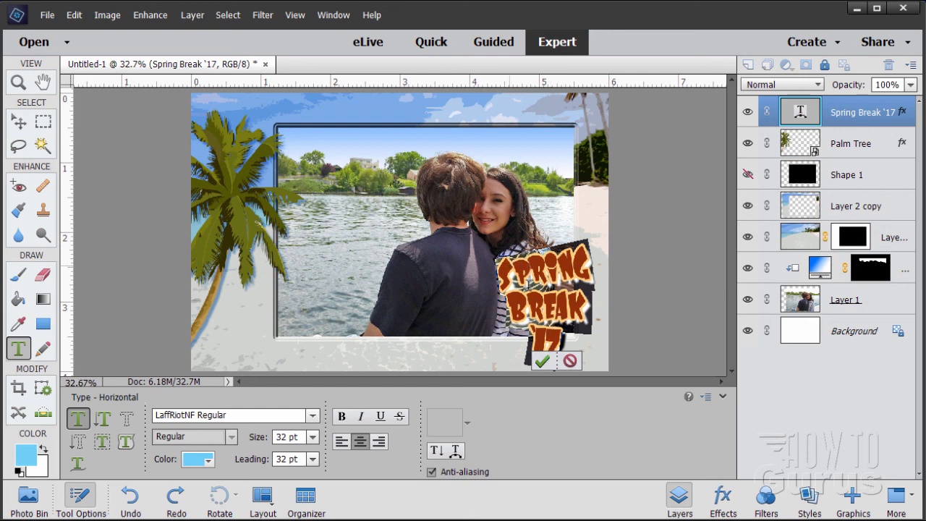
left_click(551, 364)
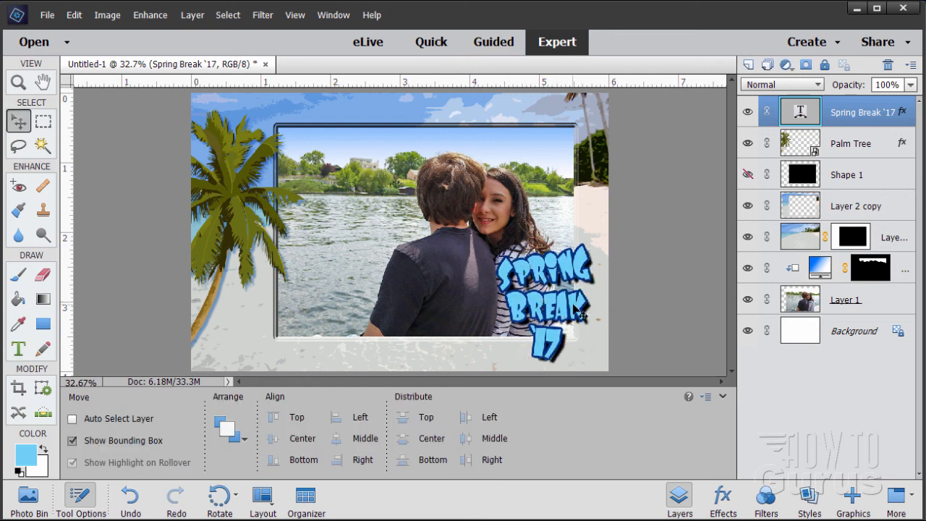
- Move the warped title slightly right and down, fine-tuning its position over the lower-right corner of the photo frame
left_click_drag(565, 301, 577, 309)
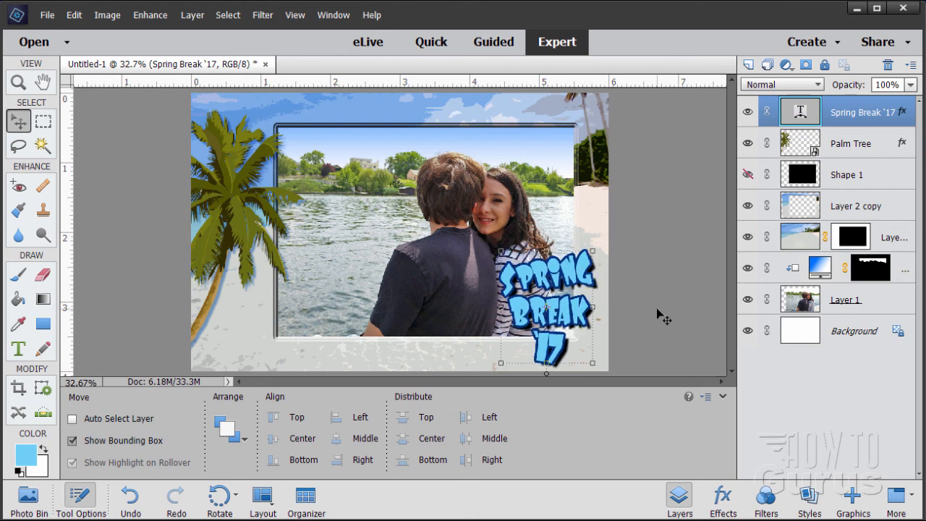
key("shift+Down")
key("shift+Up")
key("shift+Up")
key("shift+Up")
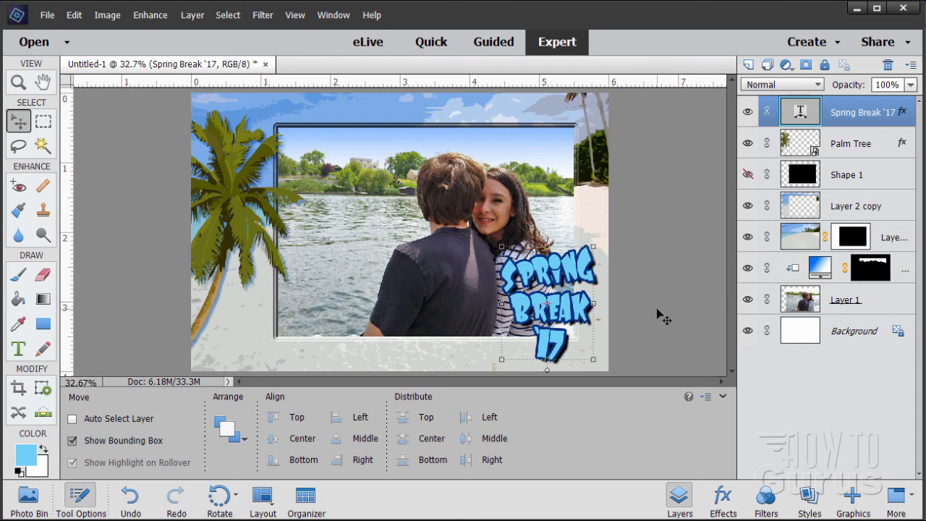
key("shift+Right")
key("Down")
key("Down")
key("Down")
key("Down")
key("Down")
key("Down")
key("Down")
key("Left")
key("Left")
key("Left")
key("Left")
key("Left")
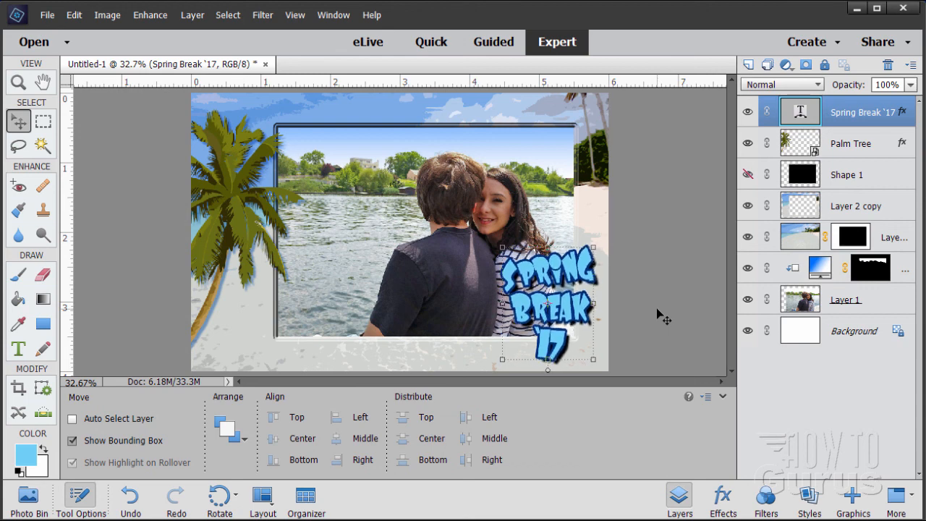
key("Right")
key("Right")
key("Right")
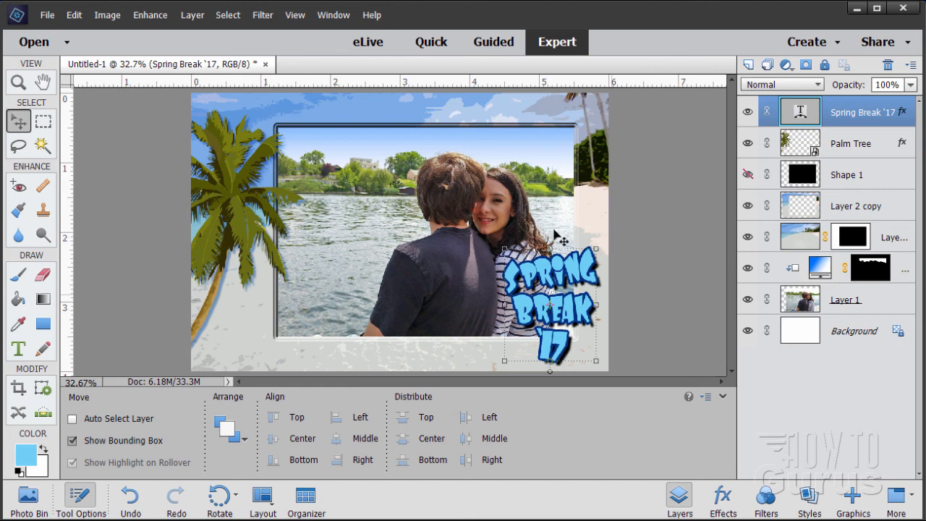
- Rotate the title clockwise by about 6.4 degrees and apply the transformation
left_click(598, 248)
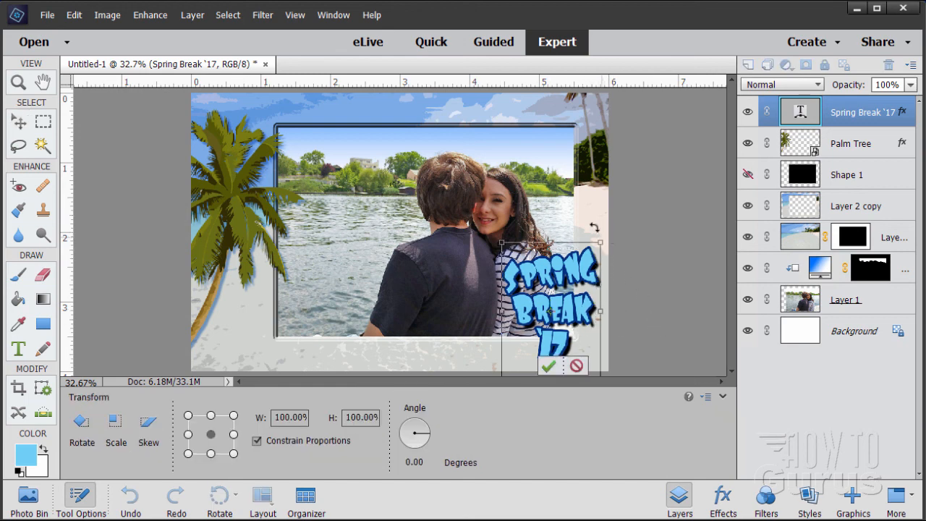
left_click_drag(600, 228, 611, 237)
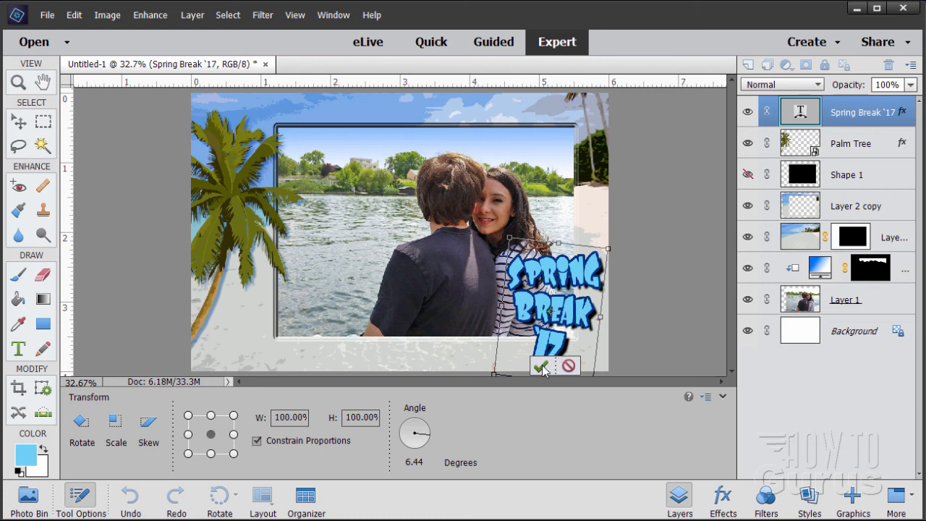
left_click(541, 367)
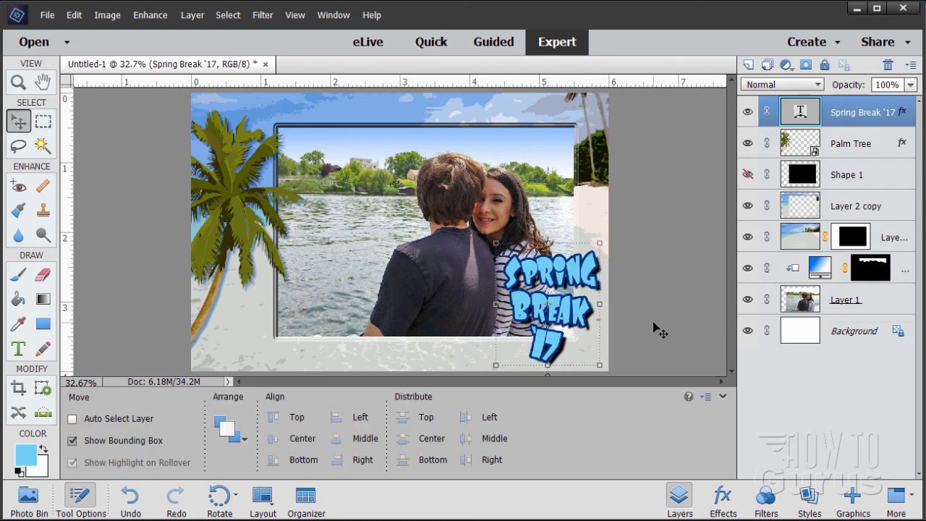
- Nudge the rotated title a few pixels to fine-tune its placement in the postcard's lower-right corner
key("Left")
key("Left")
key("Left")
key("Down")
key("Down")
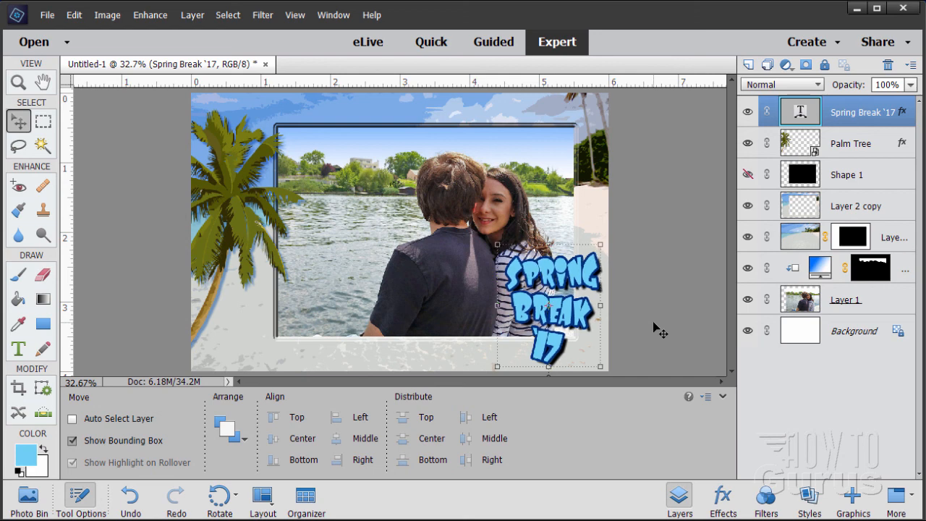
- Select the Background layer to view the finished postcard without a bounding box around the title
left_click(792, 335)
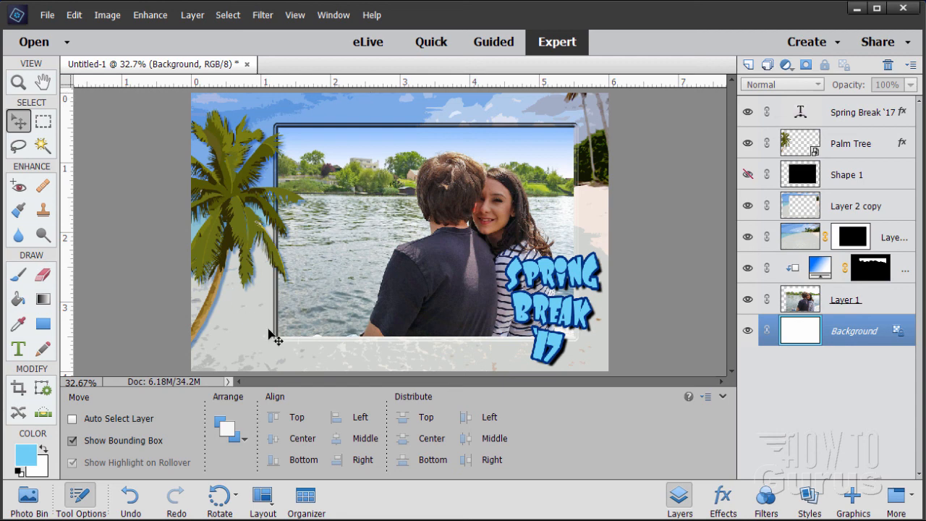
left_click(803, 306)
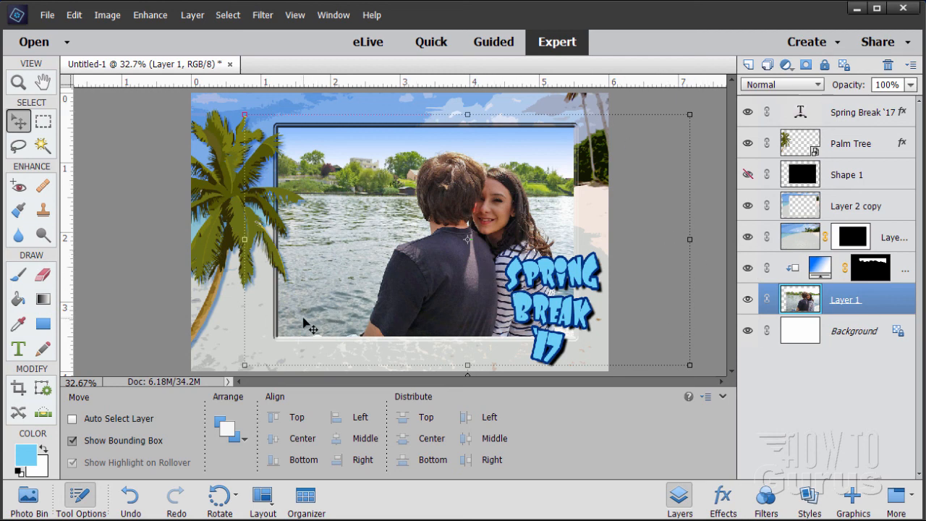
left_click(814, 332)
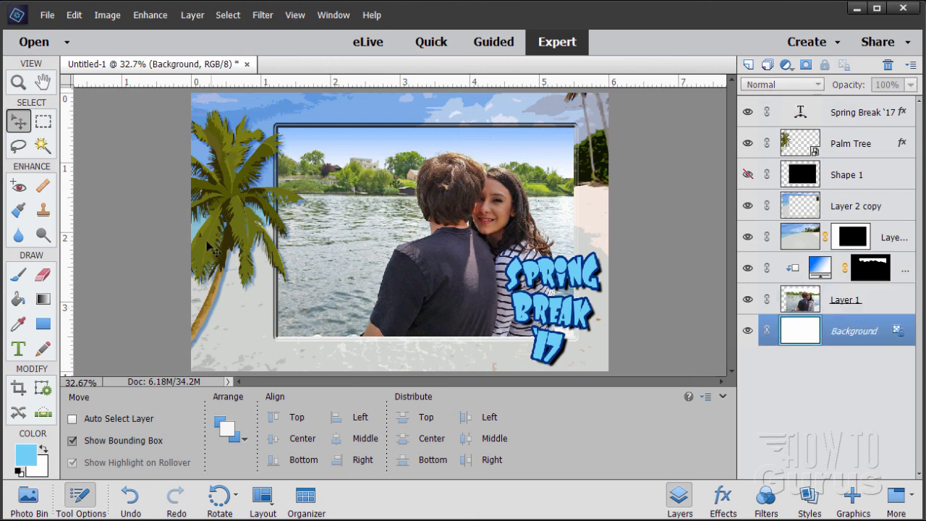